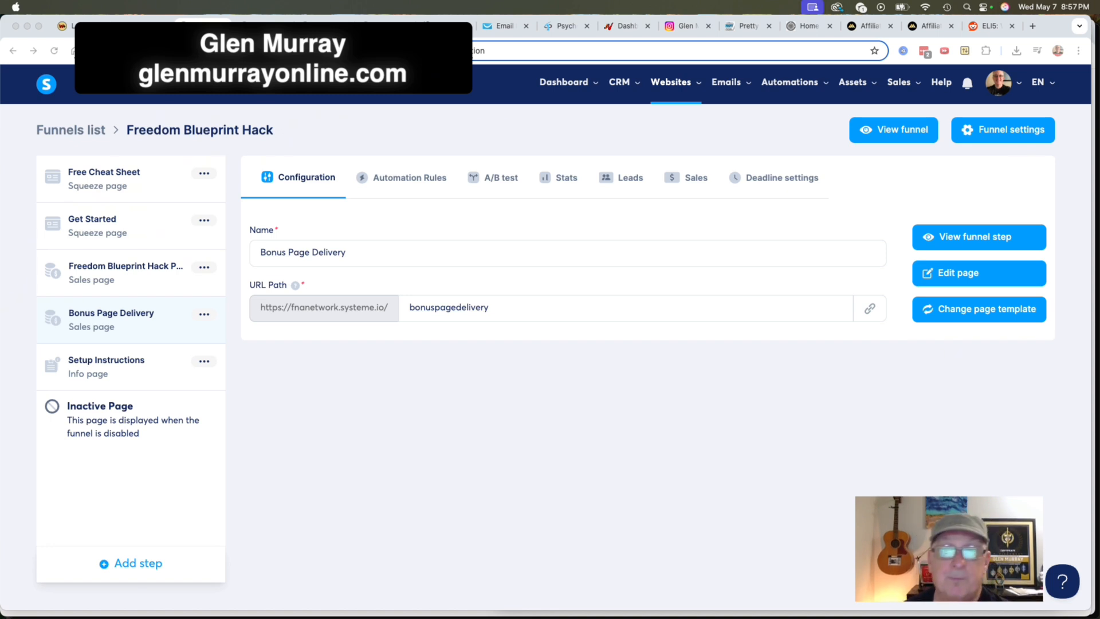
Open the live view of the Freedom Blueprint Hack Page to share step in the Freedom Blueprint Hack funnel.
left_click(507, 422)
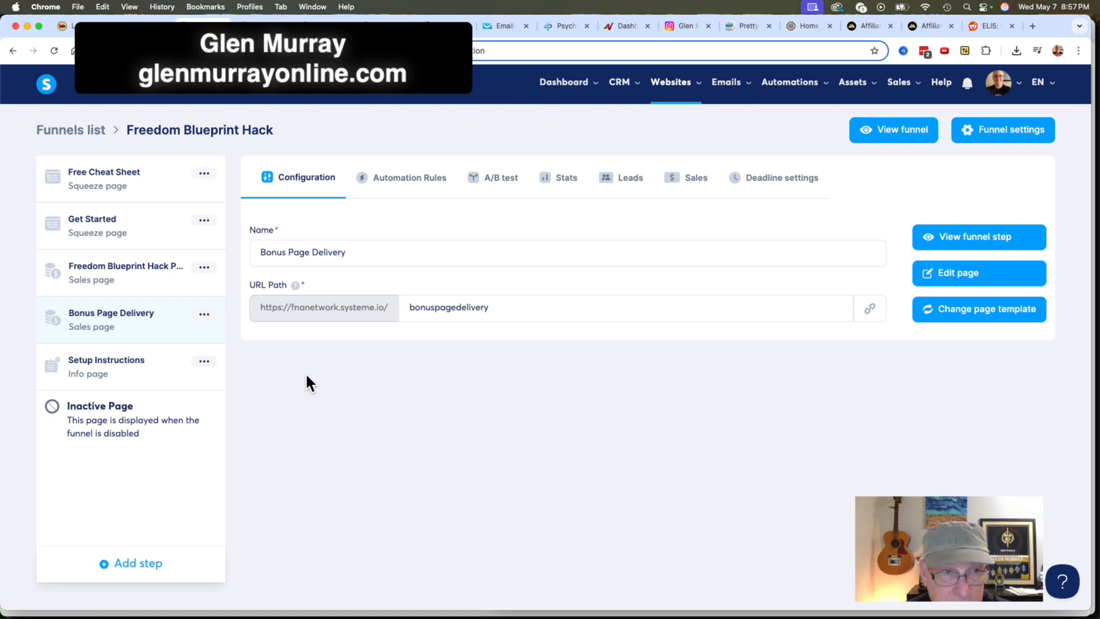
left_click(209, 266)
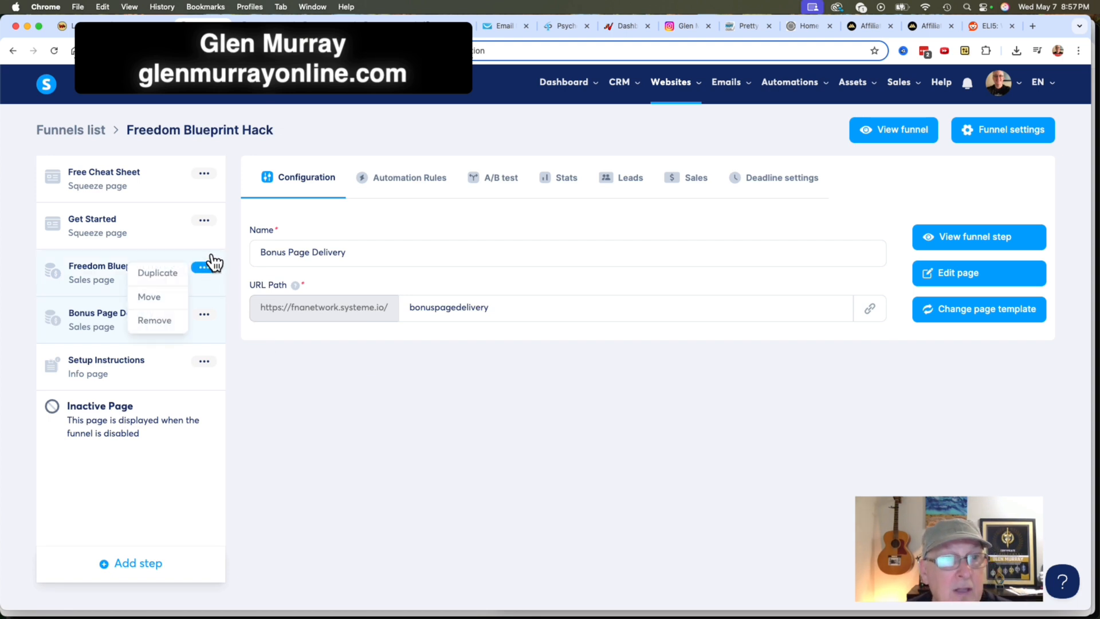
left_click(109, 280)
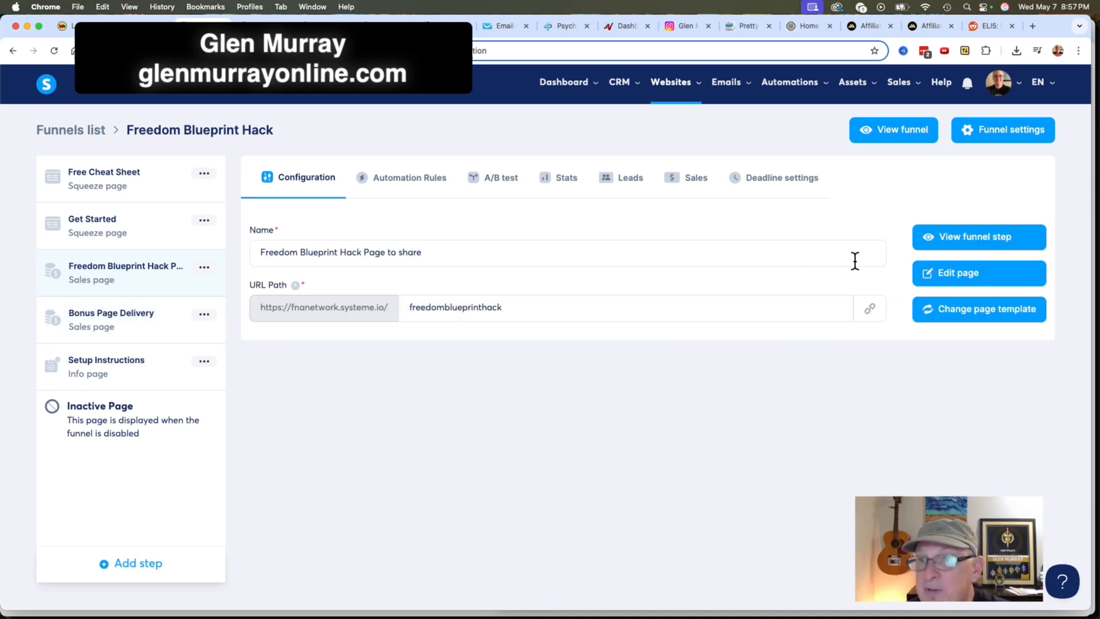
left_click(978, 244)
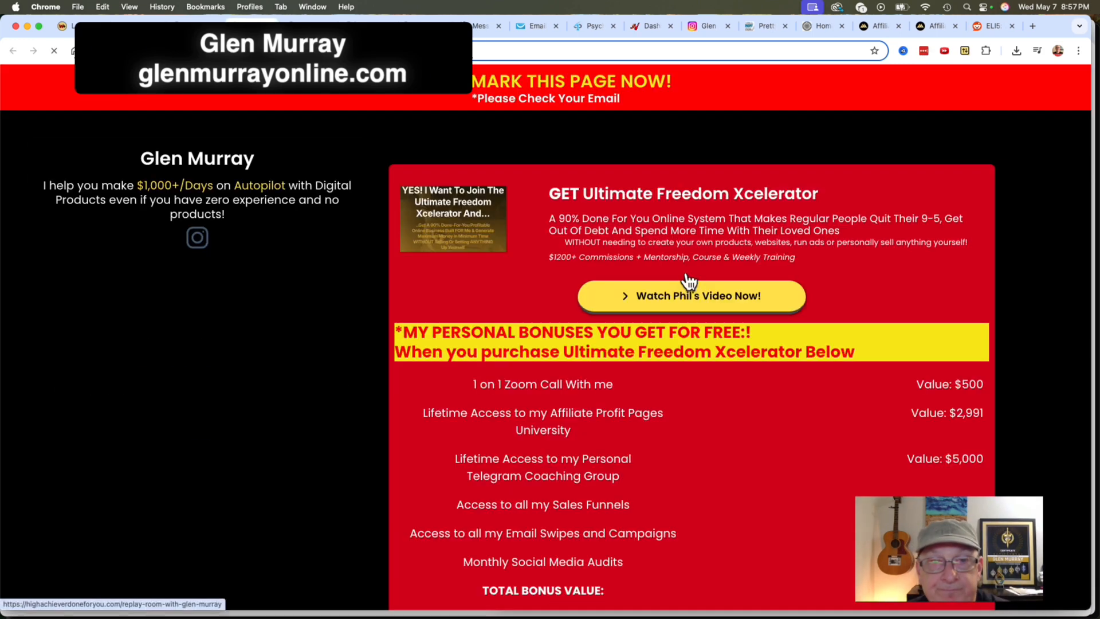
Examine the share page's Ultimate Freedom Xcelerator offer, personal bonus list and numbered Freedom Blueprint Hack setup steps.
scroll(702, 401, "down", 8)
scroll(702, 399, "up", 8)
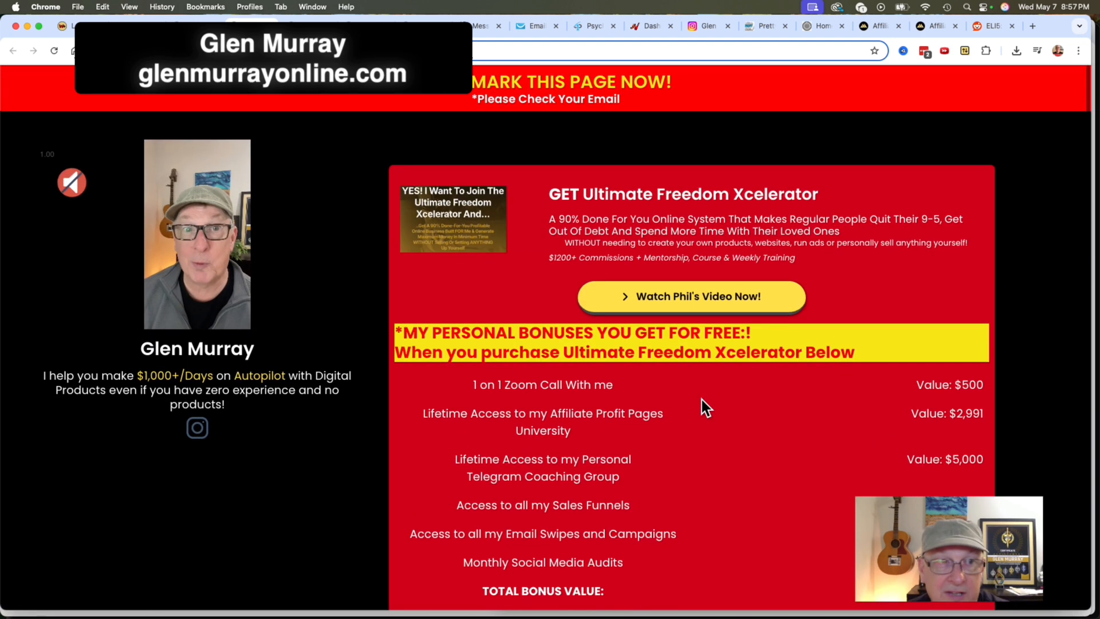
scroll(703, 400, "down", 1)
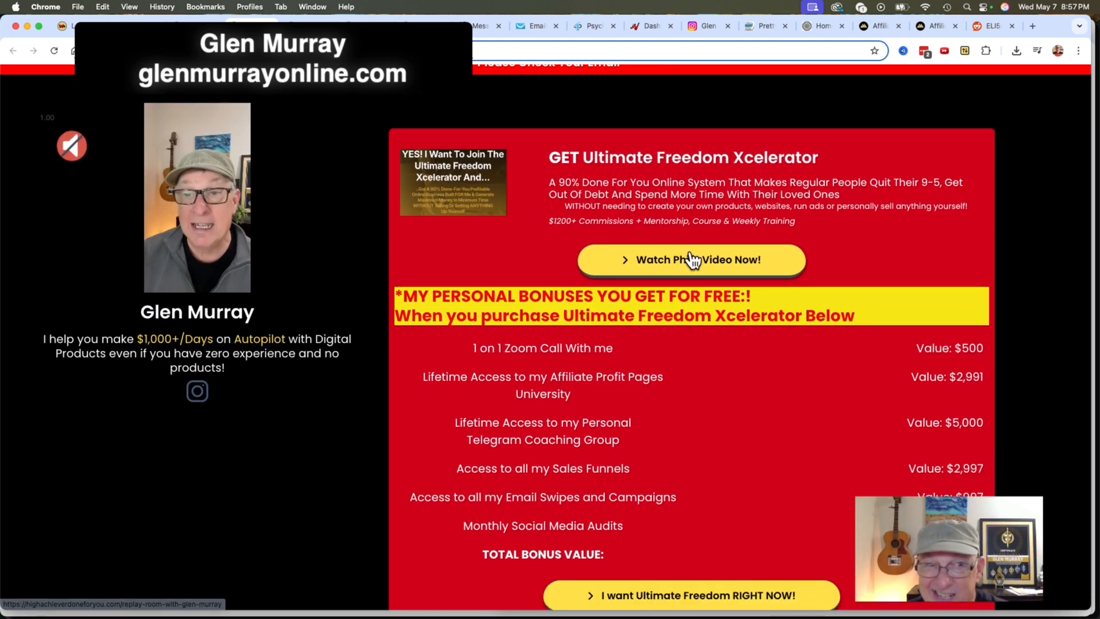
scroll(699, 454, "down", 5)
scroll(255, 196, "up", 4)
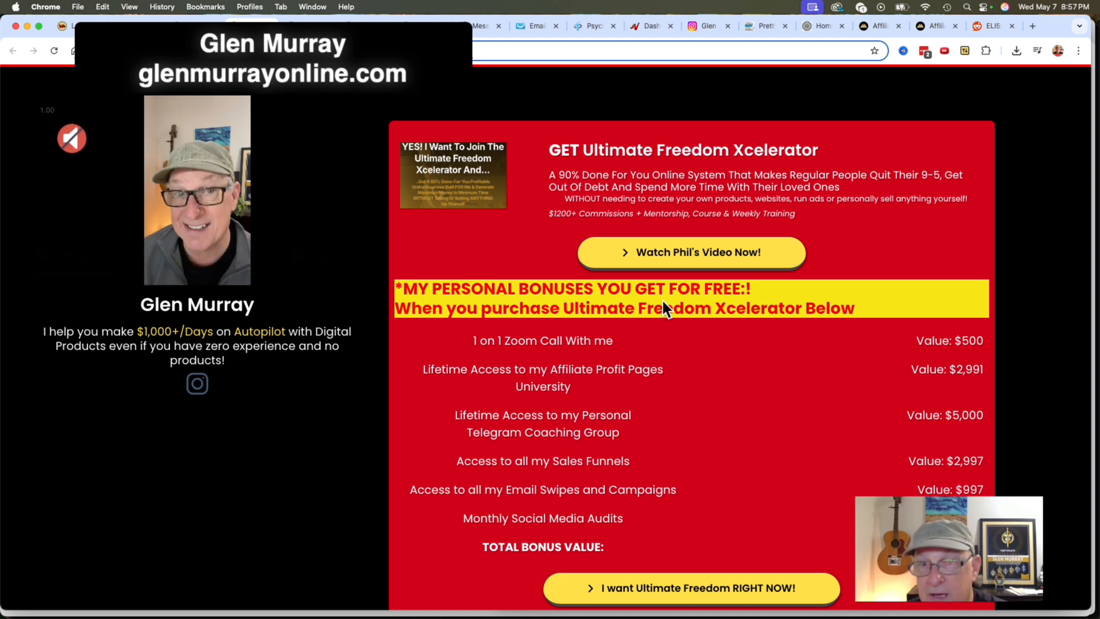
scroll(679, 424, "down", 8)
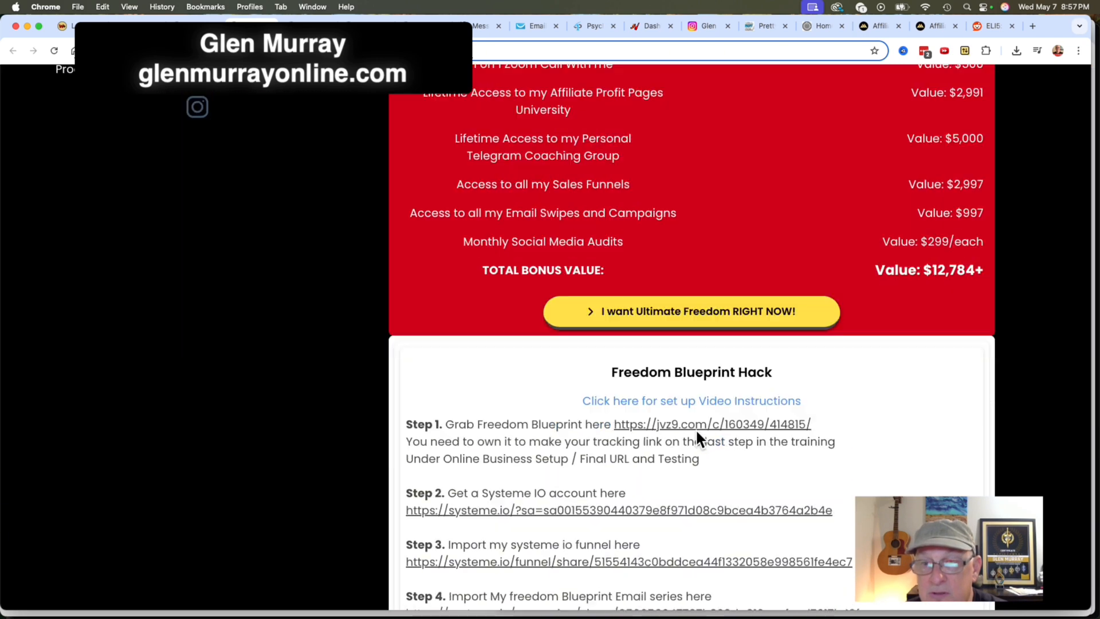
scroll(696, 436, "down", 8)
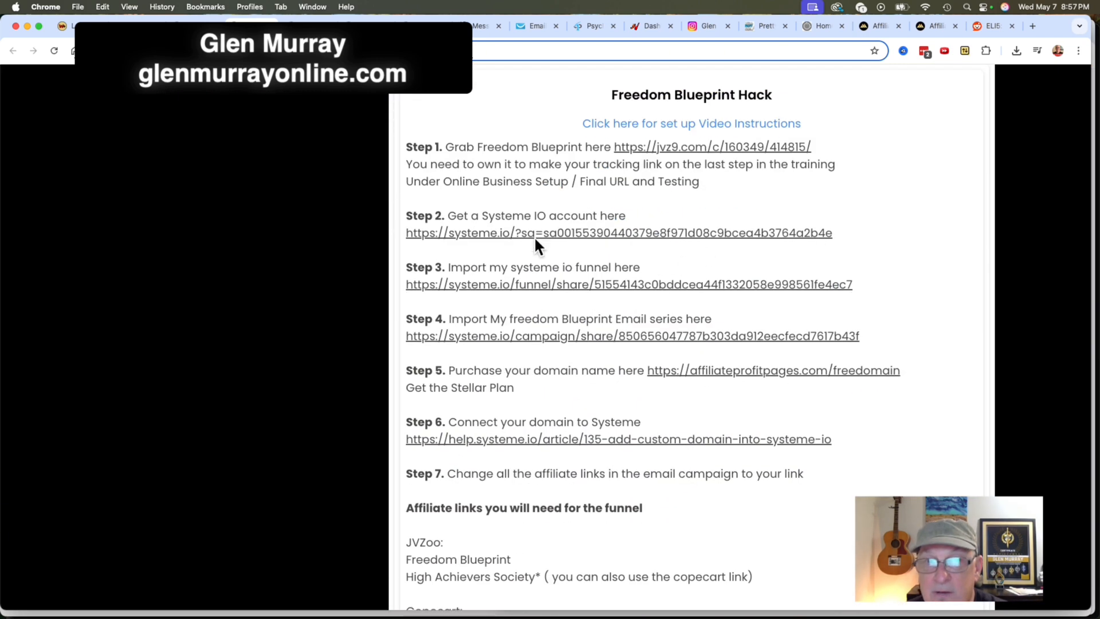
scroll(675, 164, "up", 2)
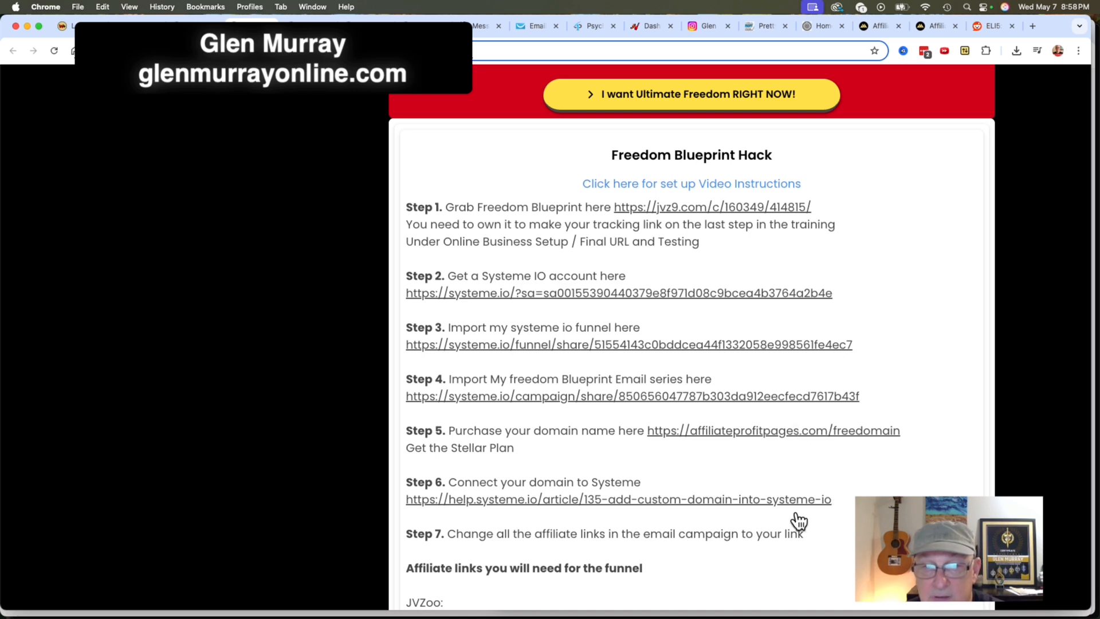
scroll(833, 550, "down", 3)
scroll(833, 550, "up", 5)
scroll(834, 550, "up", 2)
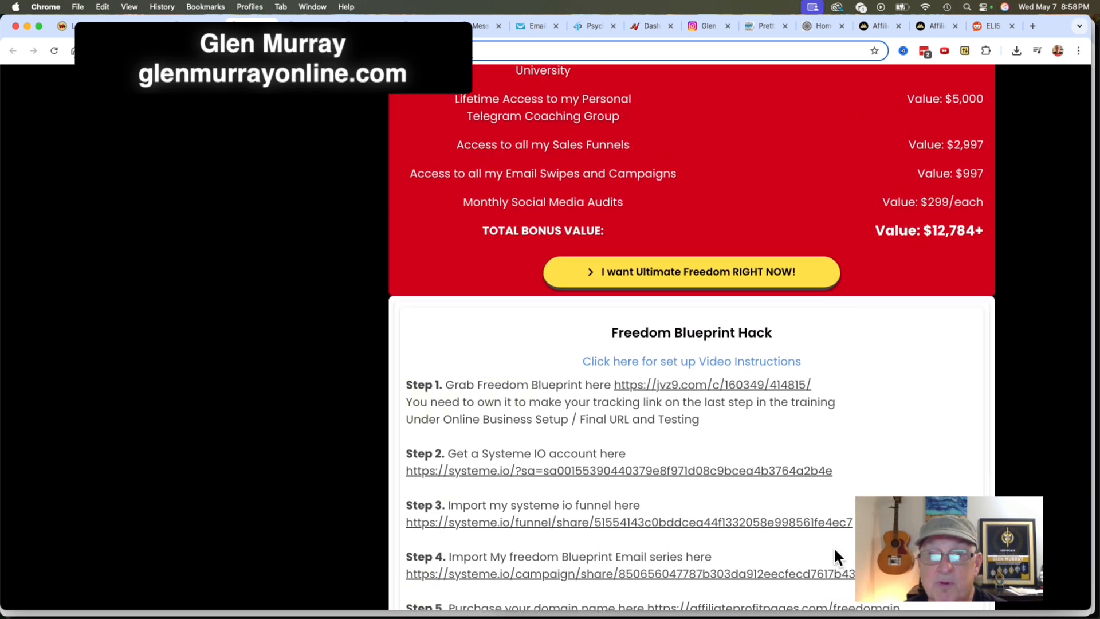
scroll(860, 459, "up", 8)
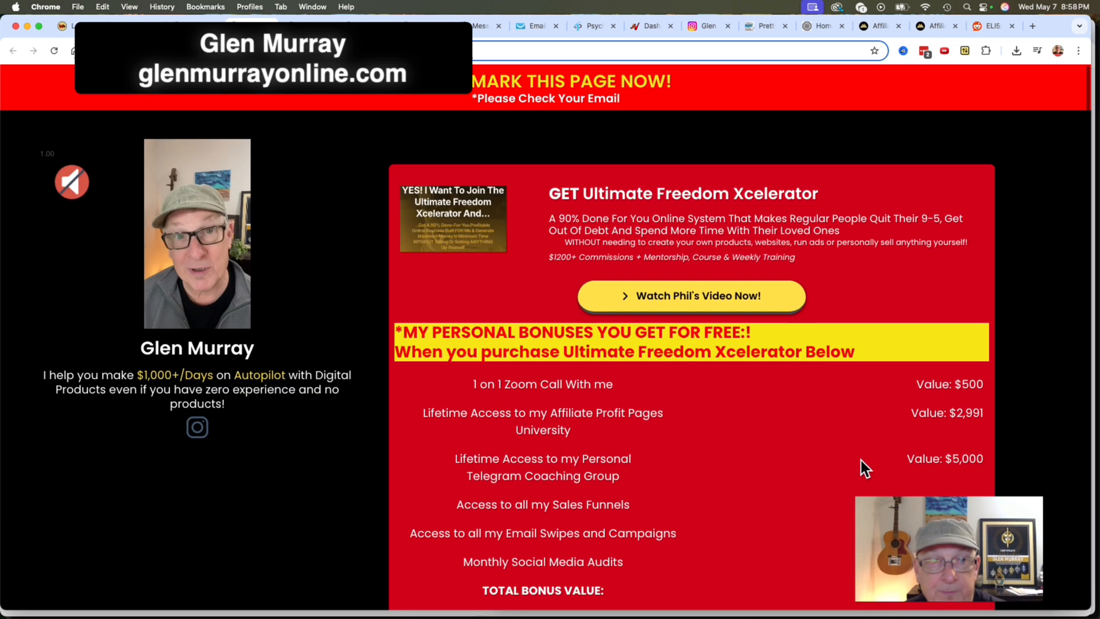
Examine the coaching, Quick Start Setup Guide and Digital Wealth Academy offers at the end of the share page.
scroll(860, 459, "down", 15)
scroll(860, 458, "down", 5)
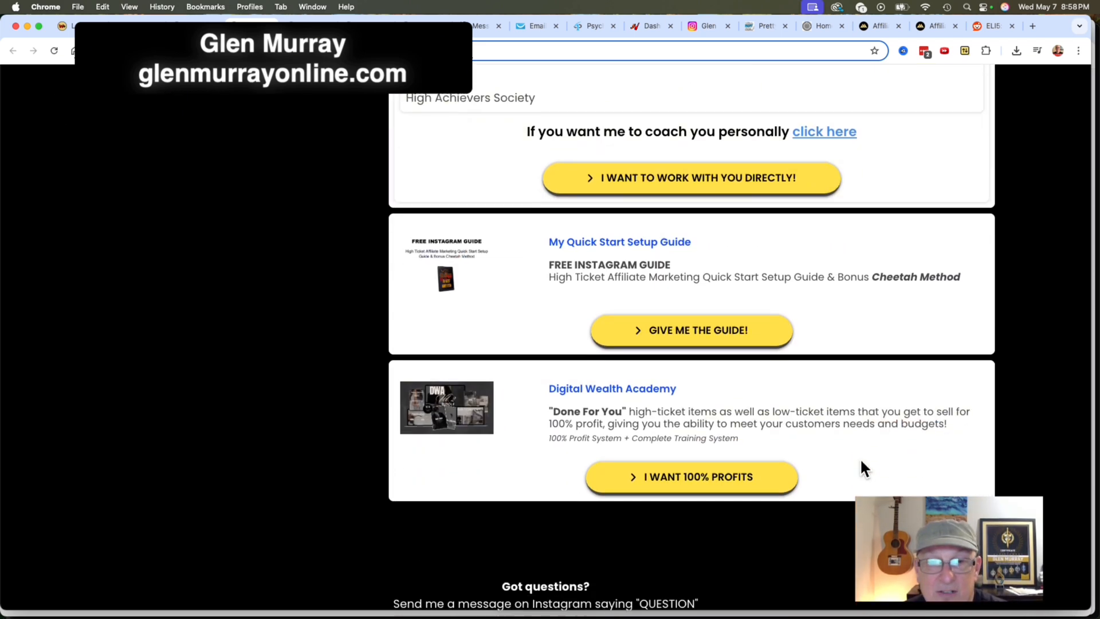
scroll(745, 309, "up", 1)
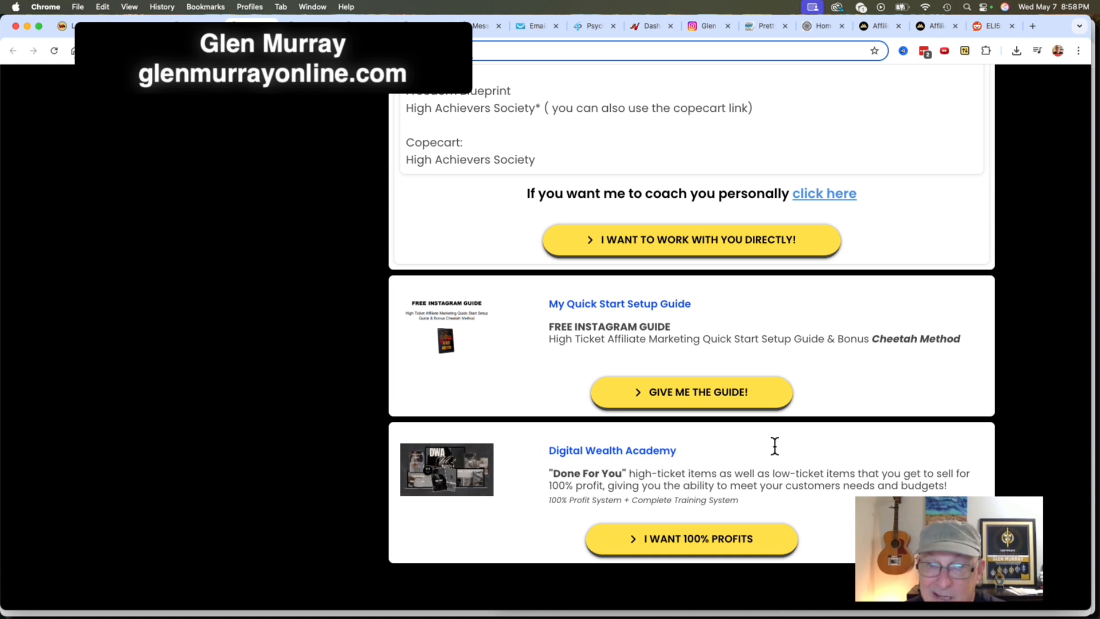
scroll(768, 453, "down", 1)
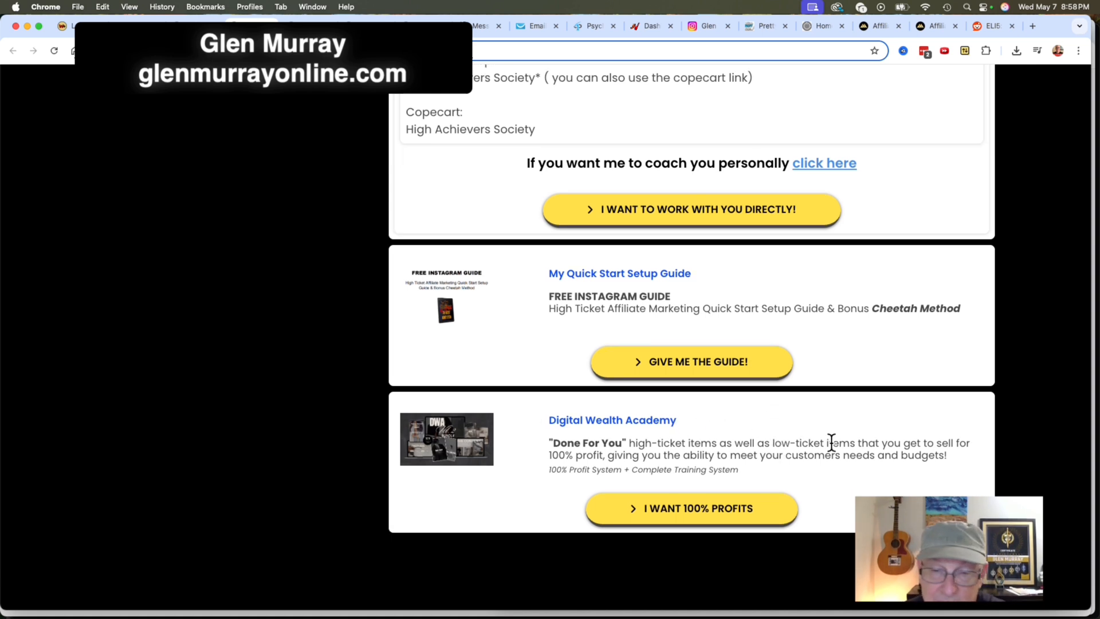
scroll(803, 453, "up", 5)
scroll(806, 445, "up", 3)
scroll(805, 438, "down", 10)
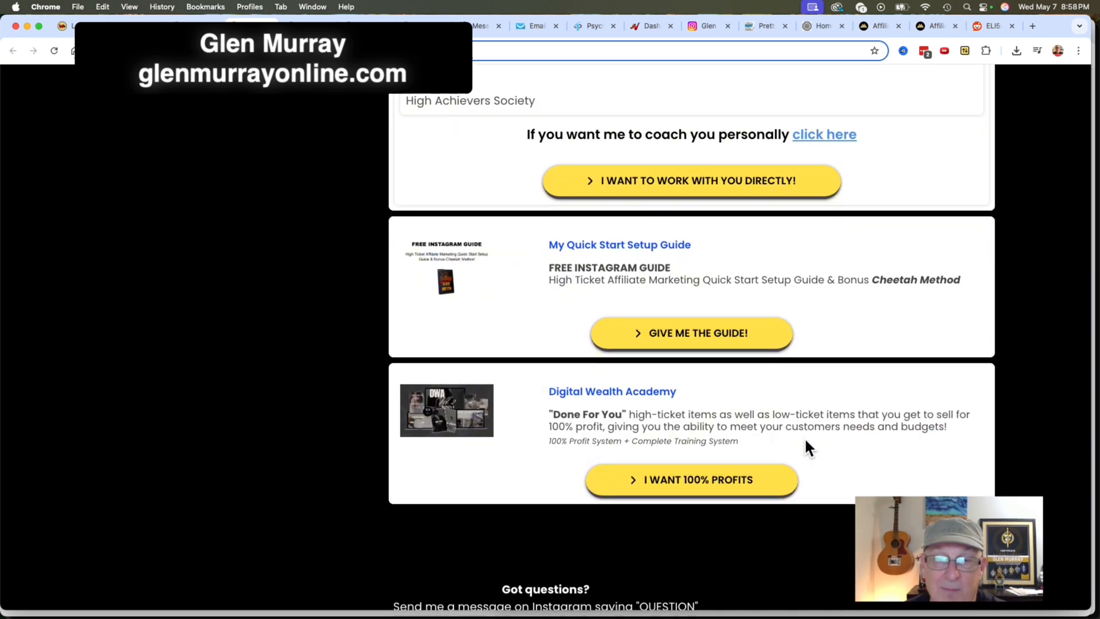
scroll(806, 440, "up", 1)
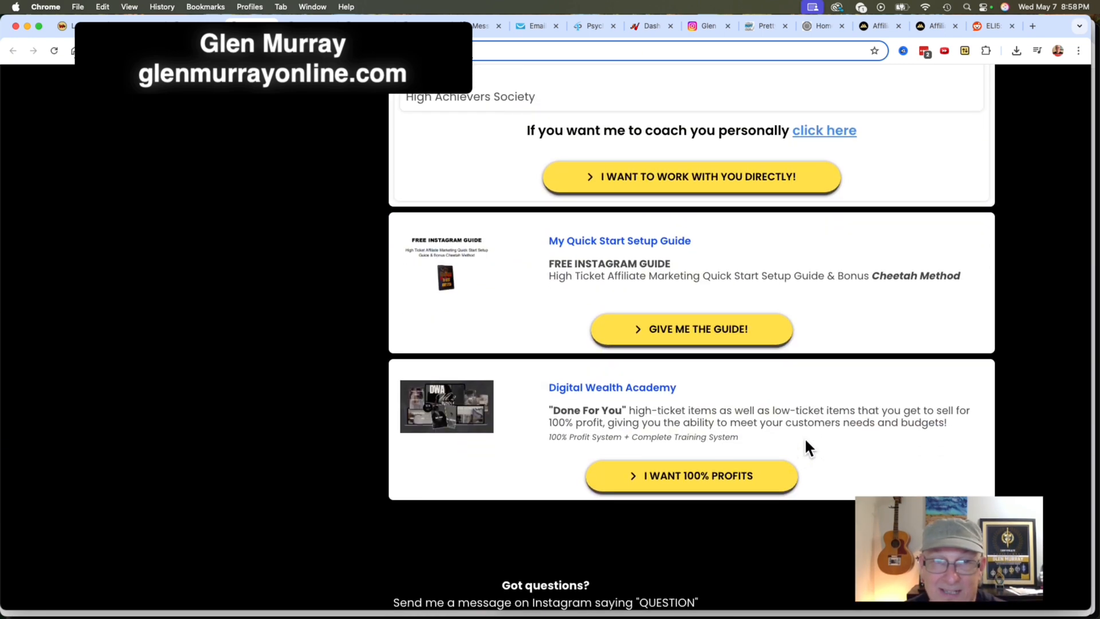
scroll(805, 440, "up", 5)
scroll(805, 437, "up", 20)
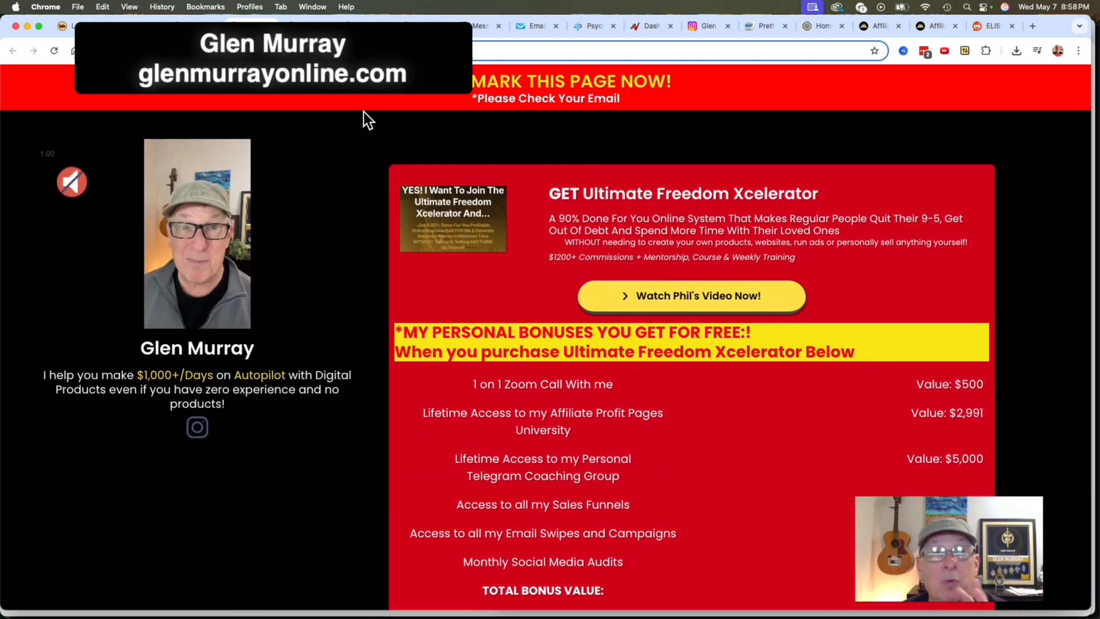
Return to the funnel configuration and open the Bonus Page Delivery step in the page editor.
left_click(269, 20)
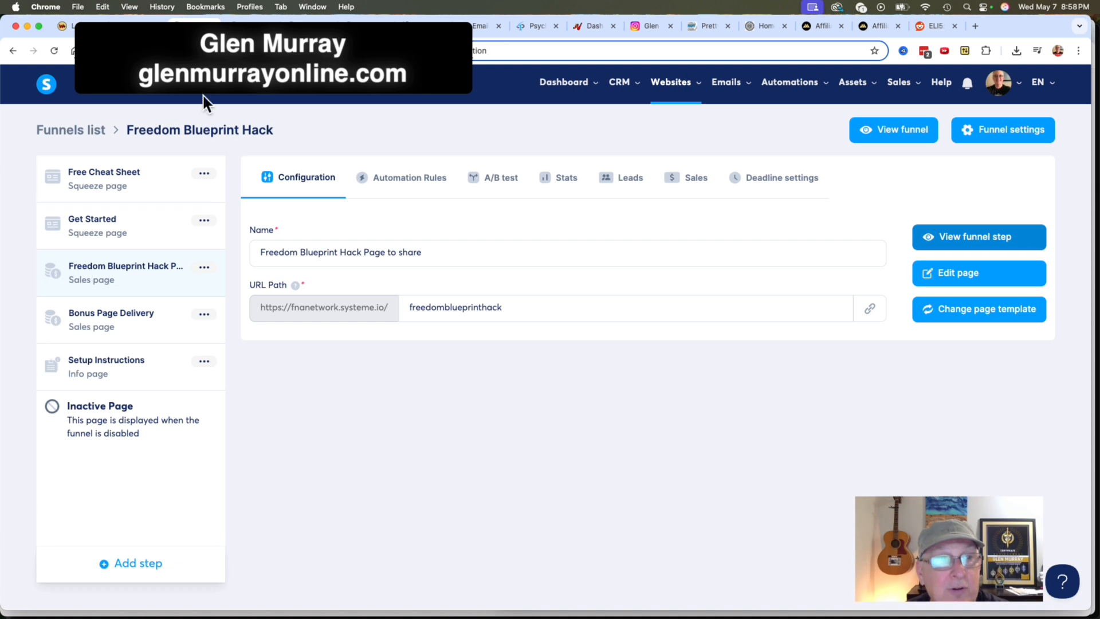
left_click(209, 265)
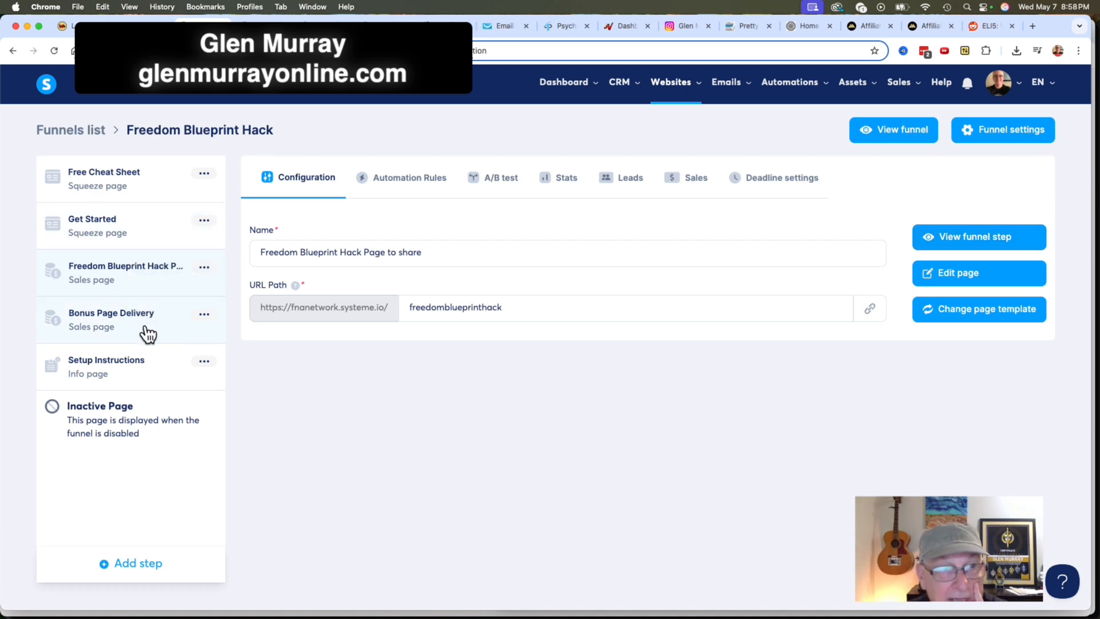
left_click(153, 321)
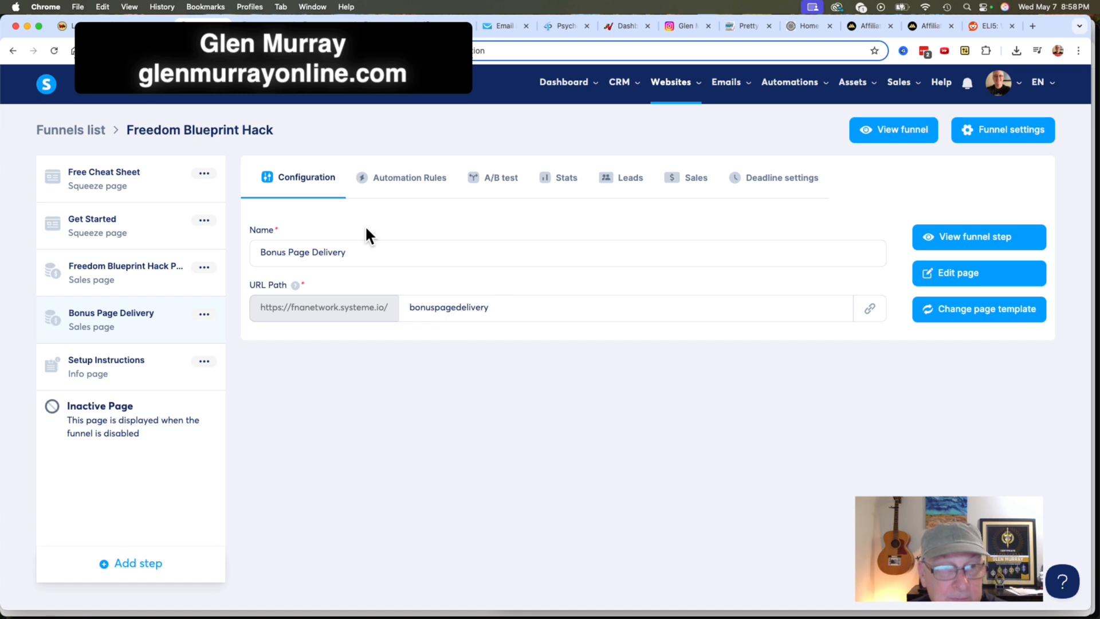
left_click_drag(356, 250, 248, 248)
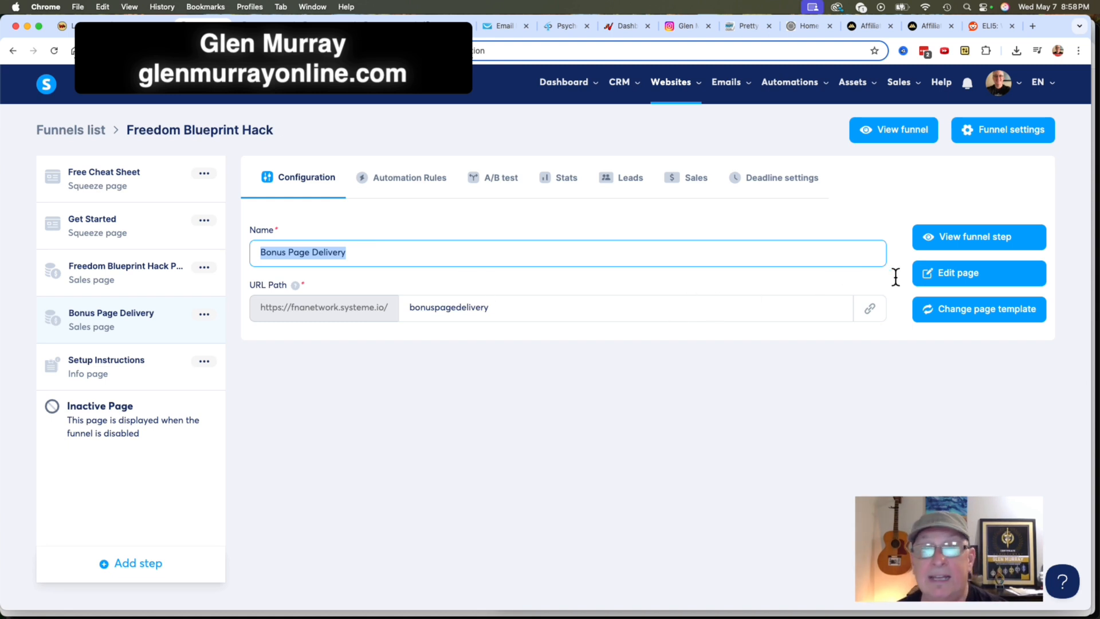
left_click(948, 269)
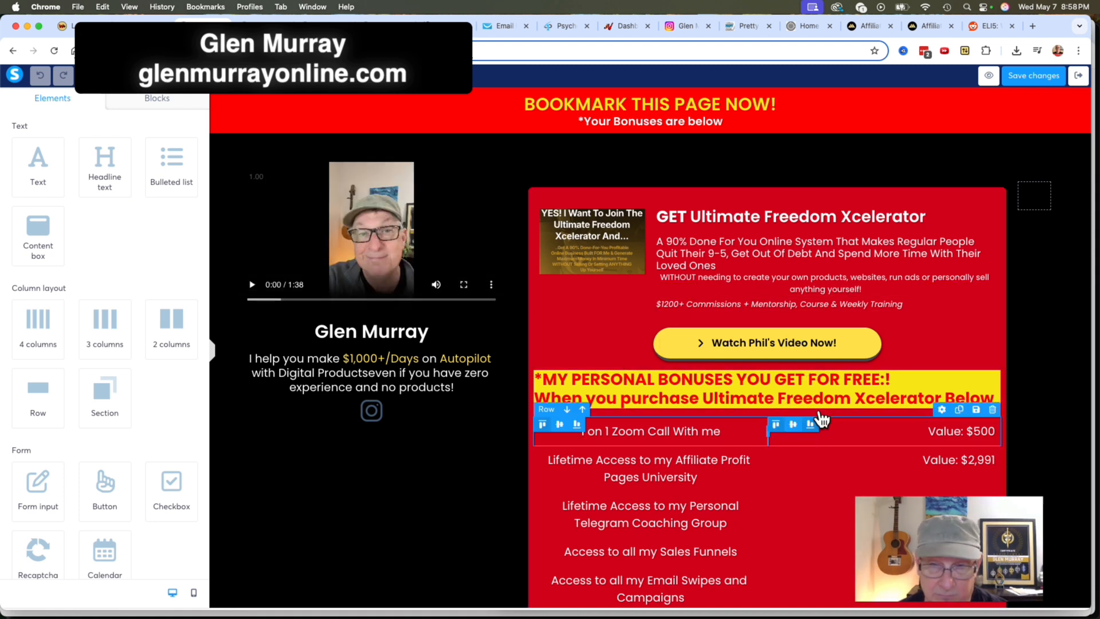
Review the Bonus Page Delivery layout in the editor, from the personal bonuses to the Freedom Blueprint Hack instructions.
scroll(820, 424, "down", 2)
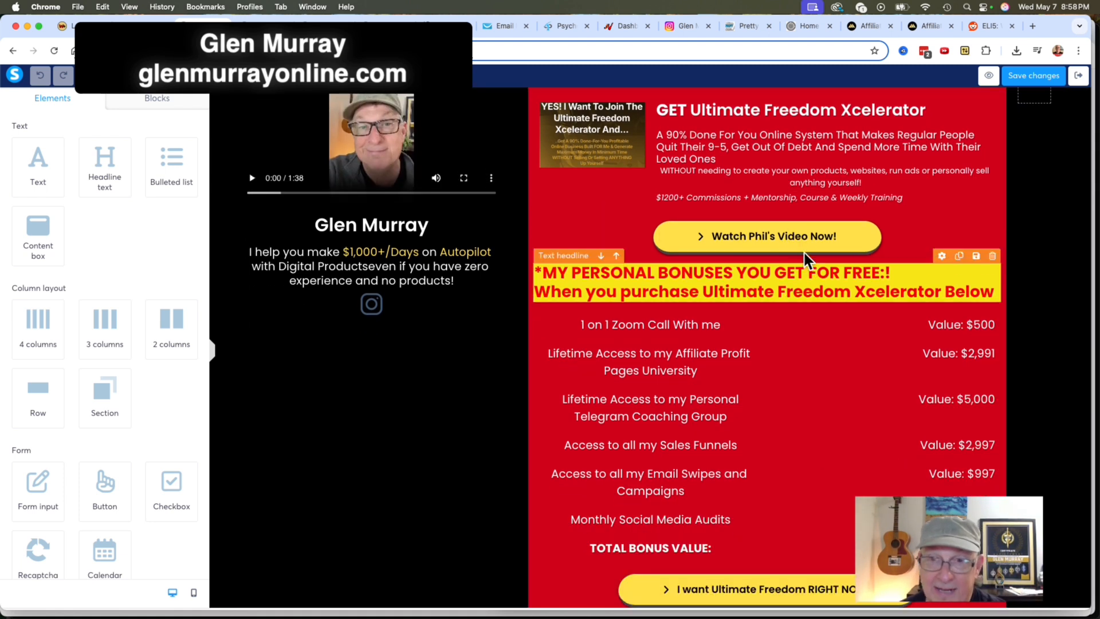
scroll(796, 401, "down", 1)
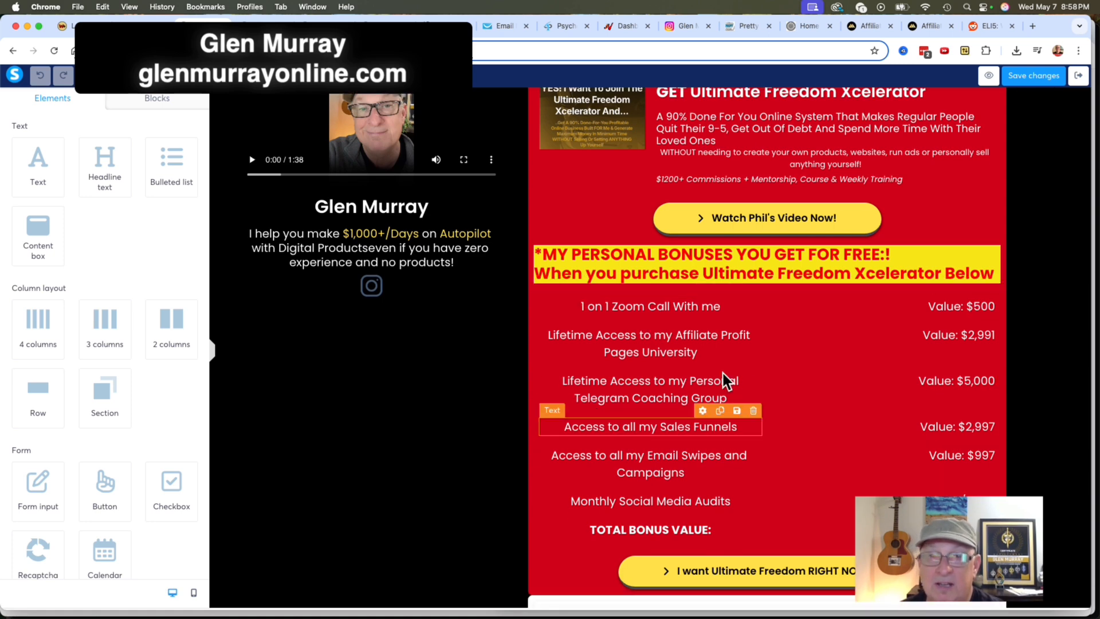
scroll(838, 401, "down", 3)
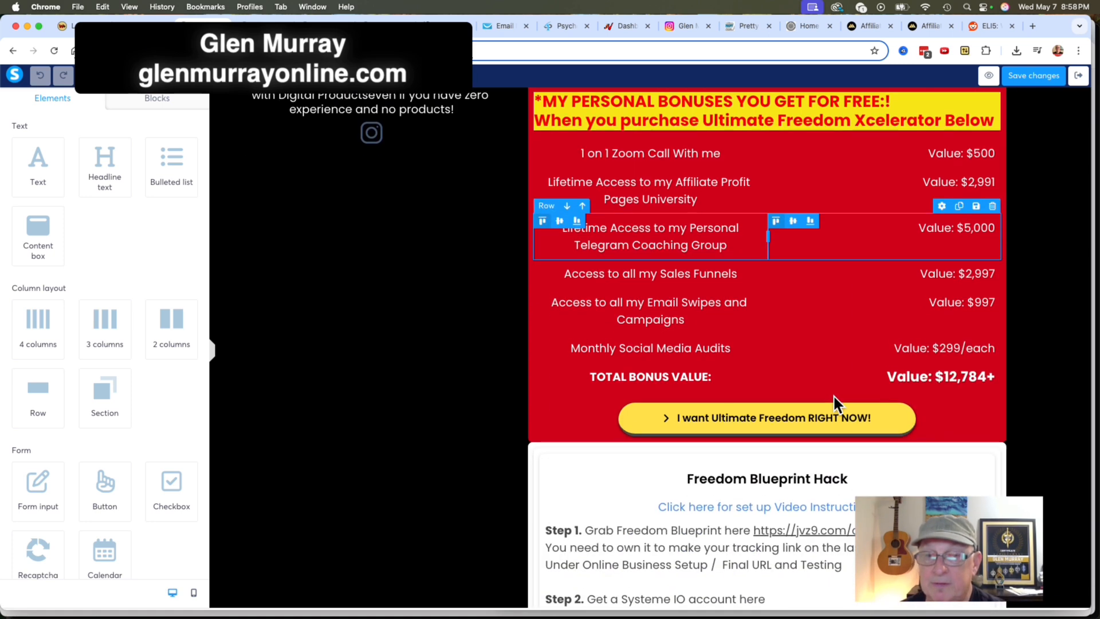
scroll(836, 401, "down", 7)
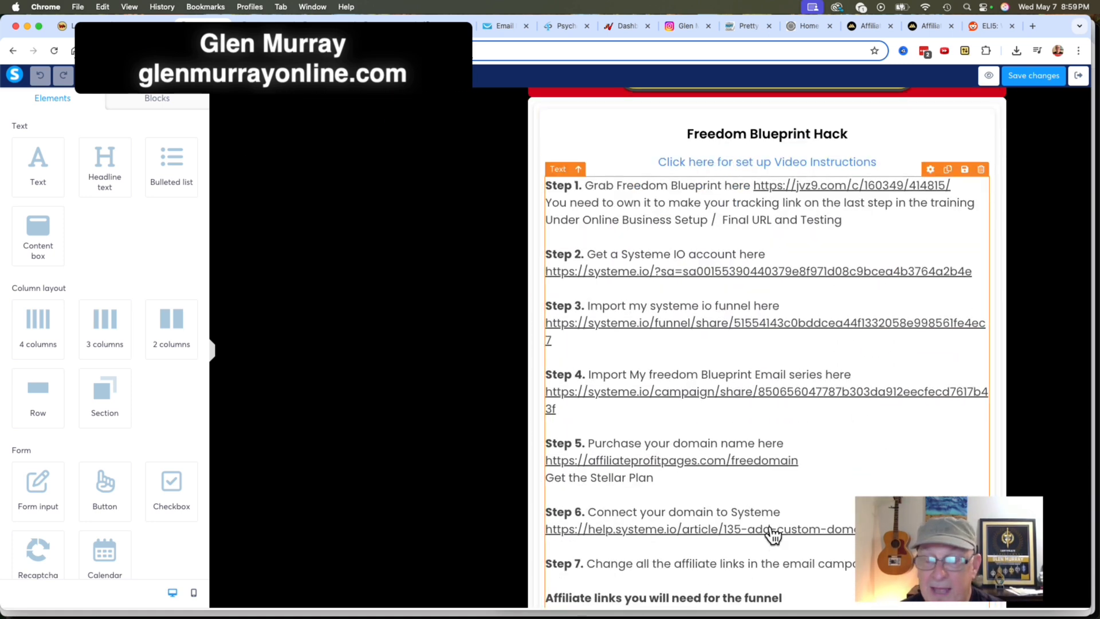
scroll(771, 534, "down", 9)
scroll(778, 455, "down", 2)
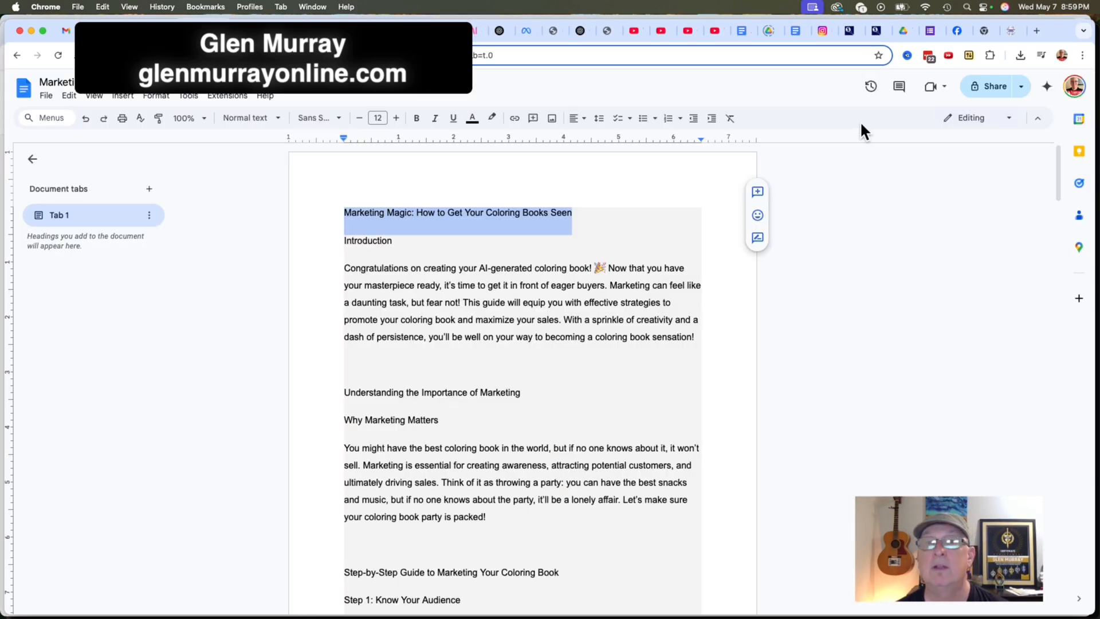
Switch to the Millionaire Whistleblower members area and look over the Bonus Creator lesson under Millionaire AI Army.
left_click(849, 30)
scroll(851, 236, "up", 6)
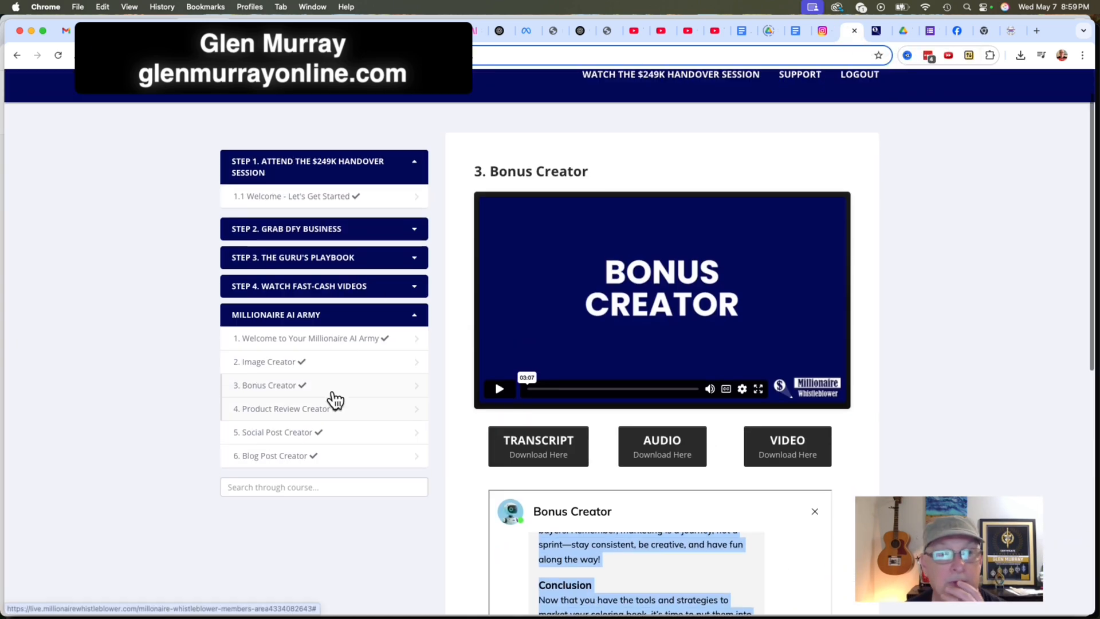
scroll(332, 397, "down", 1)
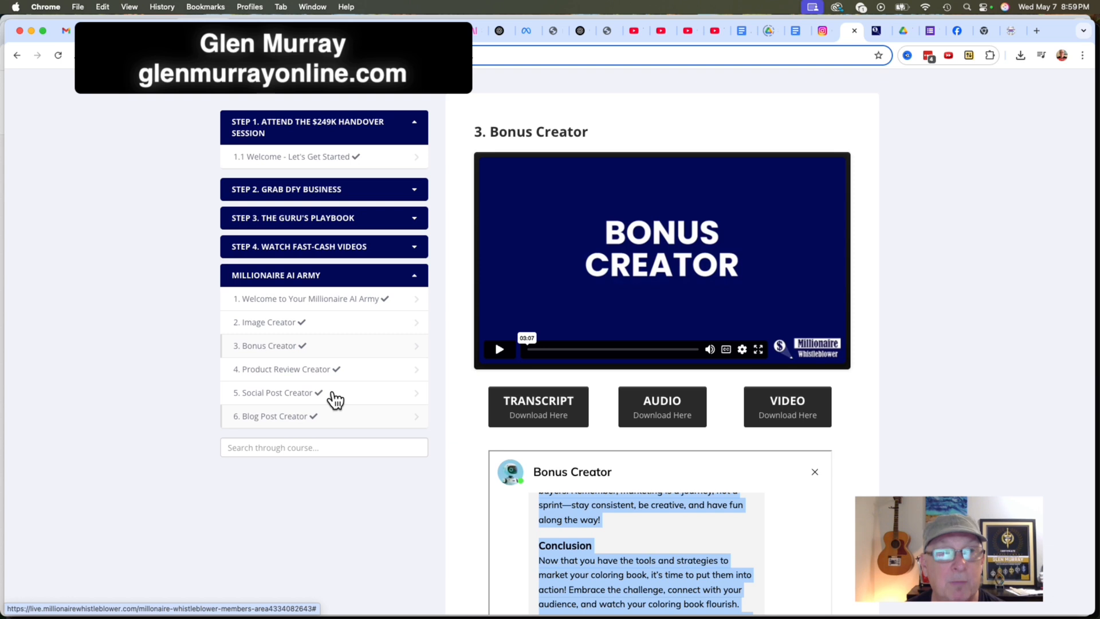
scroll(373, 405, "down", 3)
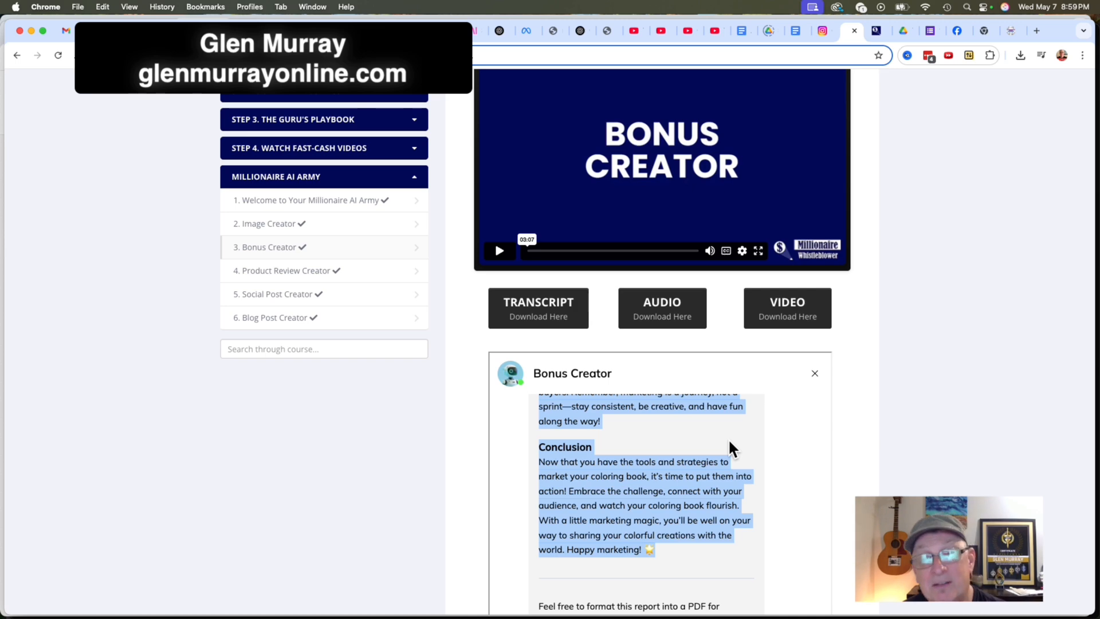
Read back through the generated coloring book guides in the Bonus Creator chat.
scroll(701, 486, "down", 3)
scroll(749, 447, "up", 8)
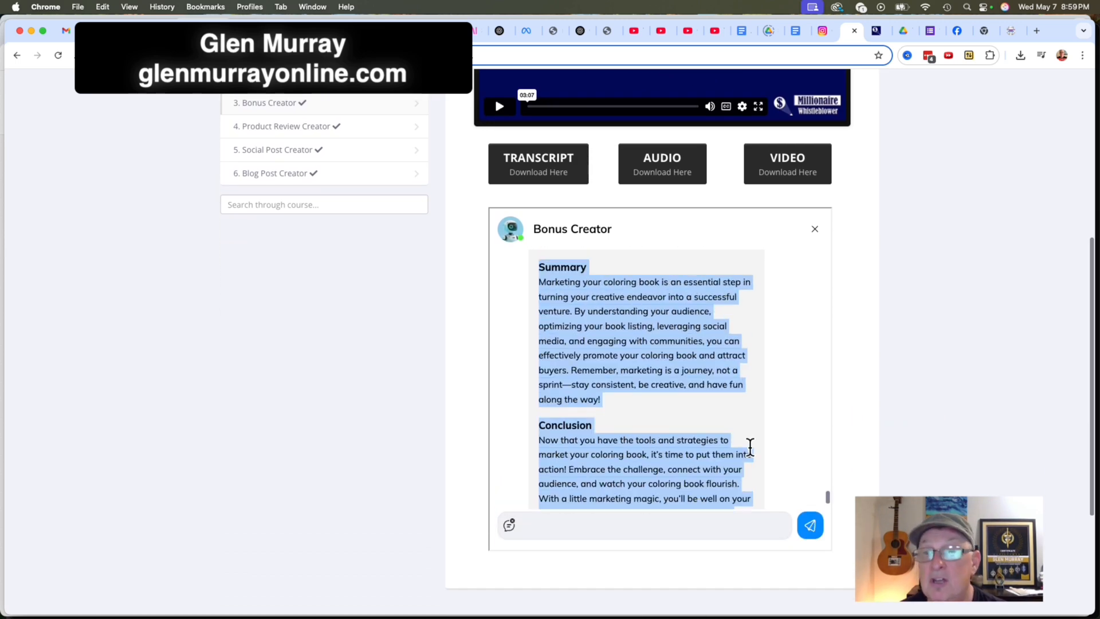
scroll(750, 447, "up", 15)
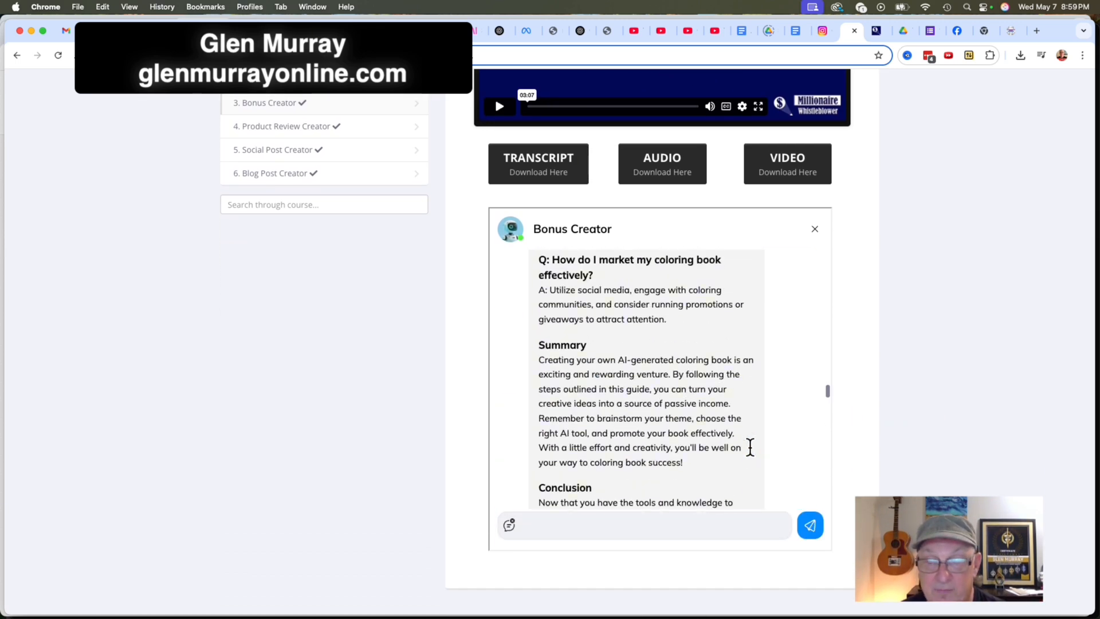
scroll(750, 447, "up", 15)
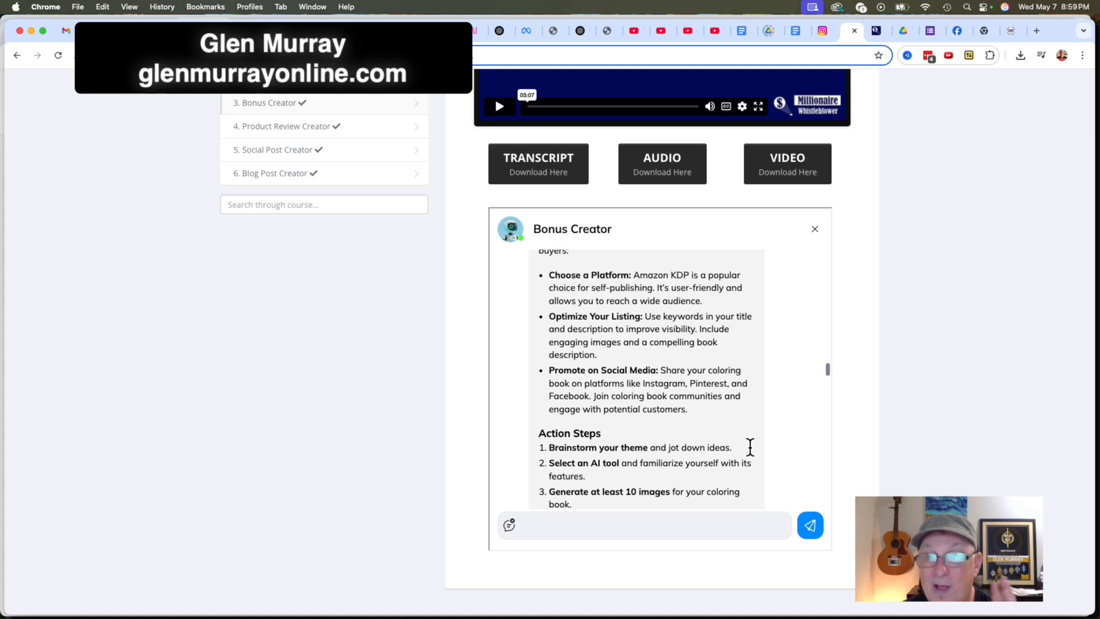
scroll(750, 447, "up", 10)
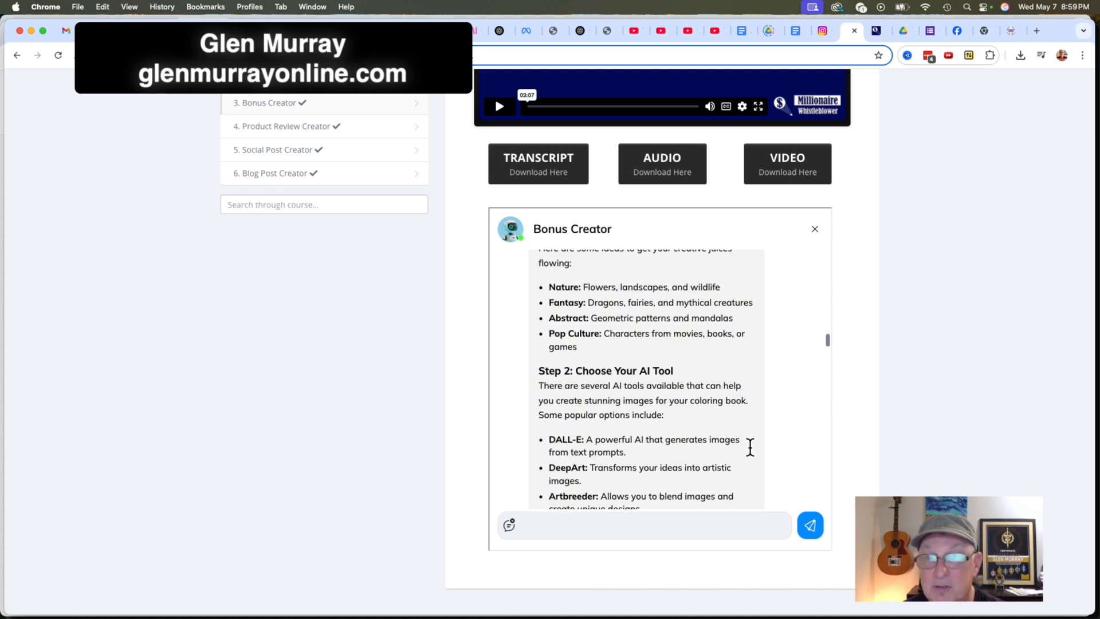
Find the "The Ultimate Coloring Book Niche Finder" idea in the Bonus Creator chat and send the request "Now make #3".
scroll(750, 447, "up", 15)
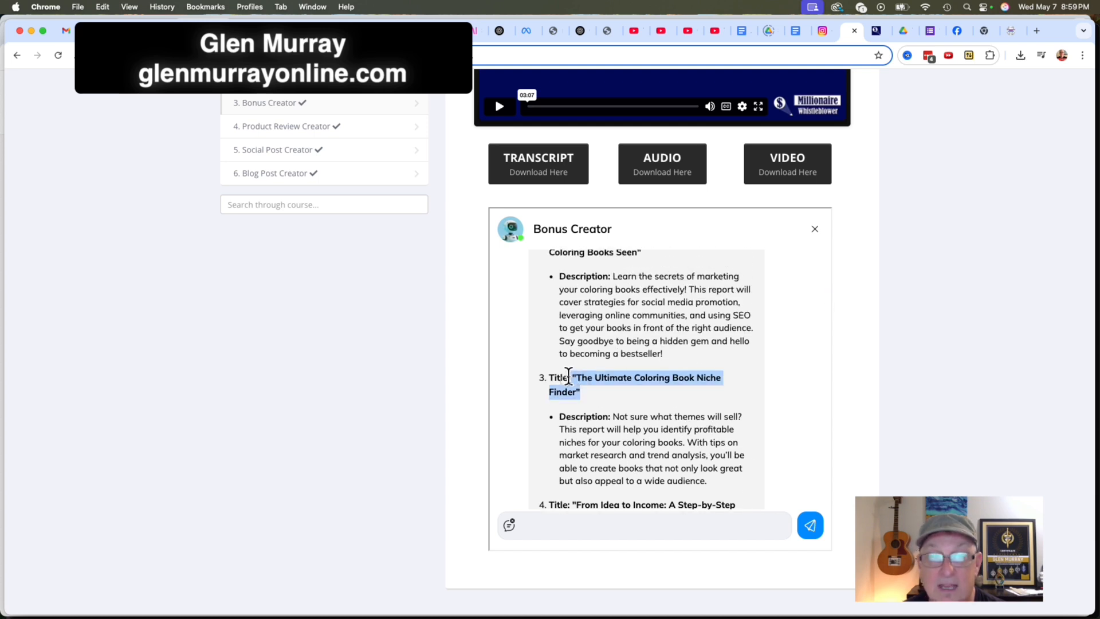
scroll(615, 408, "down", 3)
scroll(615, 407, "up", 3)
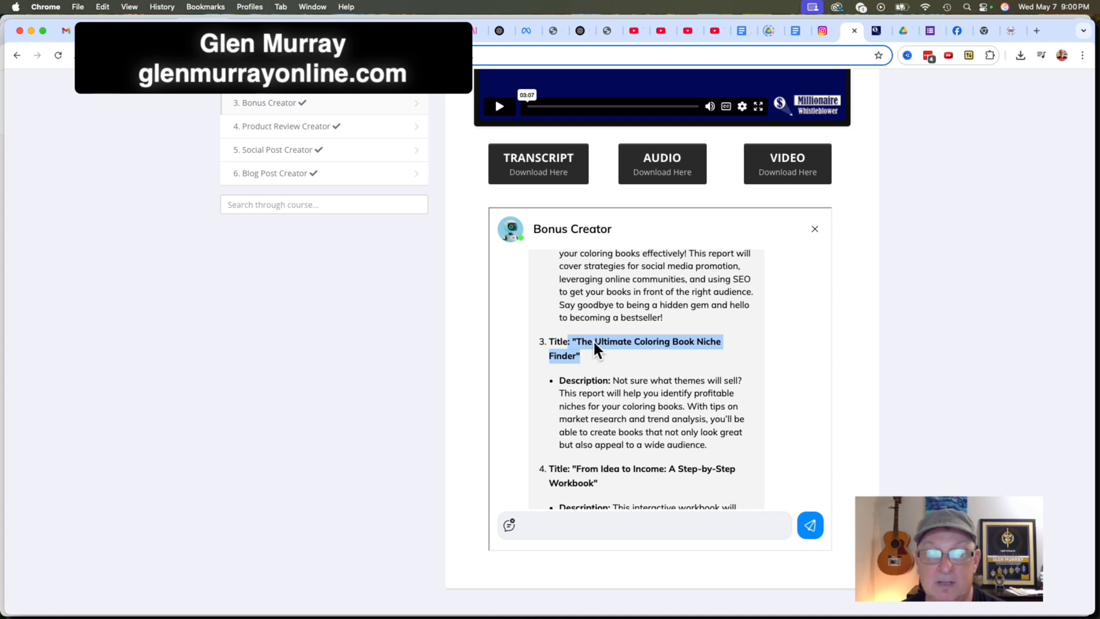
left_click(568, 517)
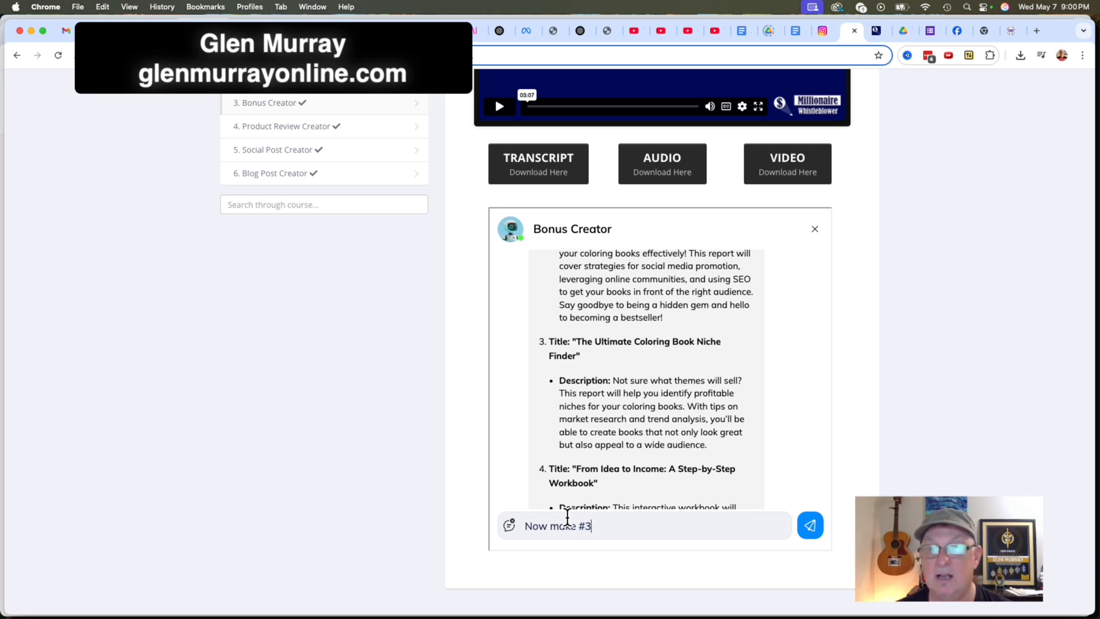
left_click(810, 524)
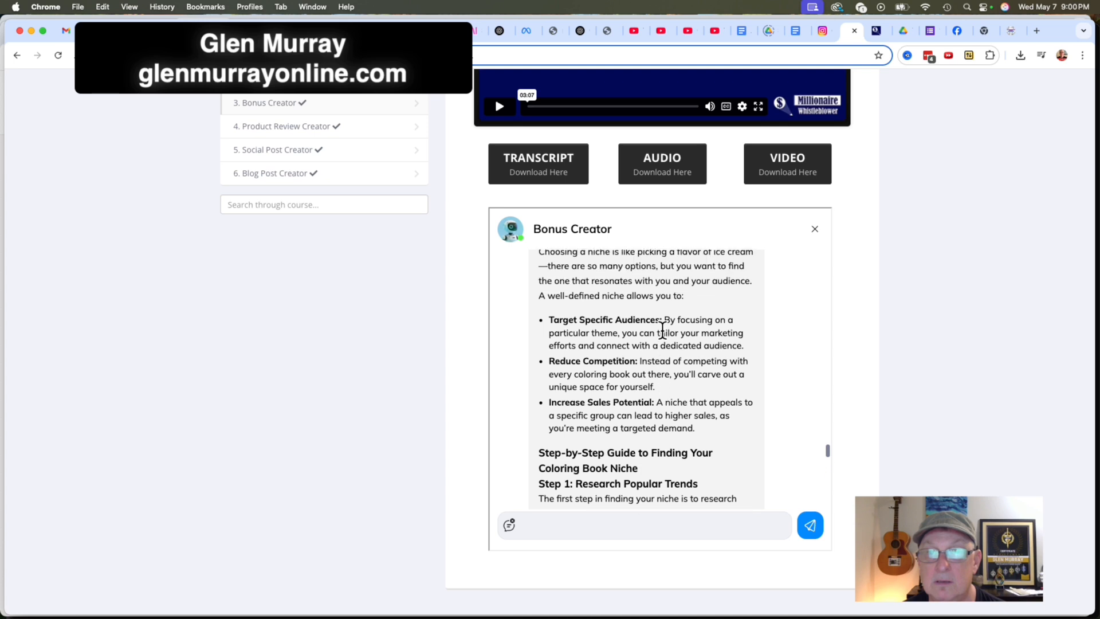
Copy the generated report text, starting from the title "The Ultimate Coloring Book Niche Finder".
scroll(663, 330, "up", 4)
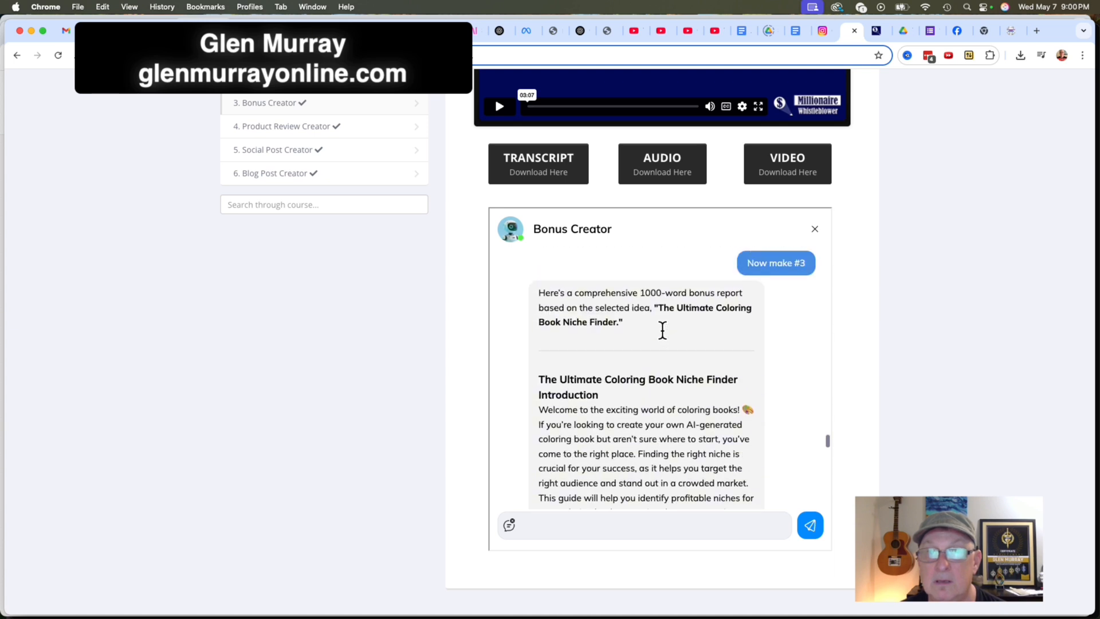
scroll(662, 330, "down", 3)
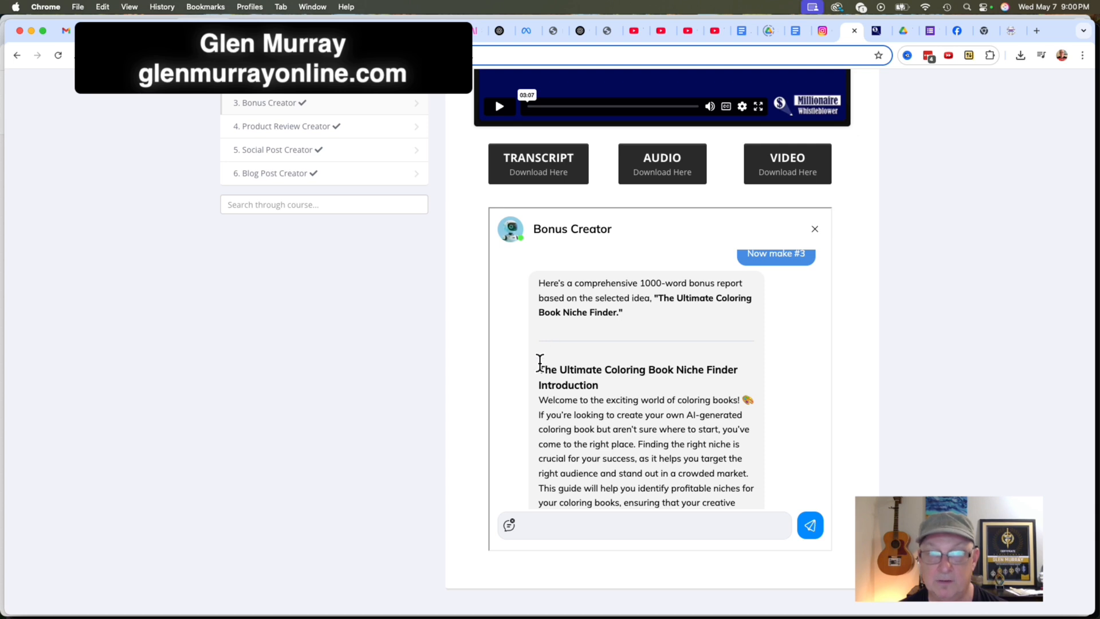
triple_click(544, 361)
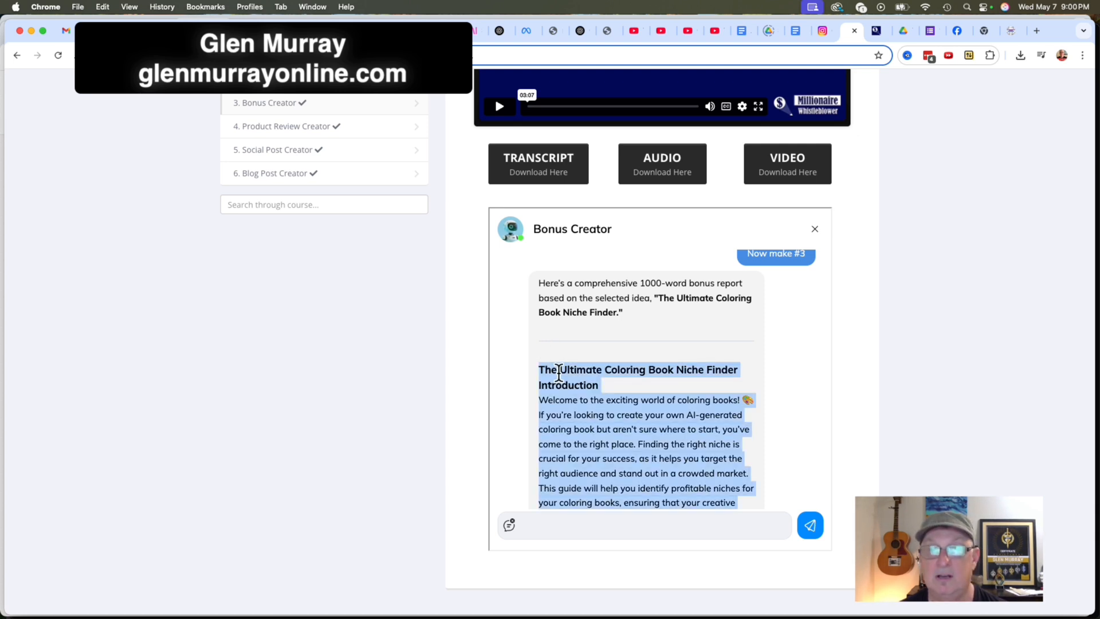
right_click(560, 373)
left_click(585, 402)
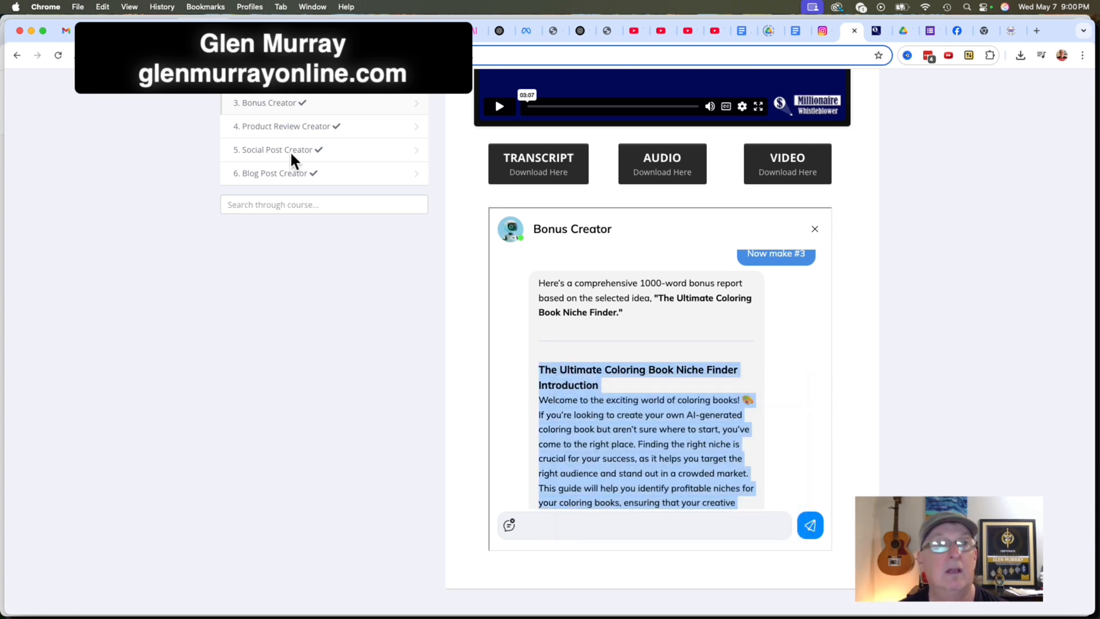
Switch to the "Marketing Magic" Google Docs document and replace its whole content with the copied niche finder report.
left_click(96, 28)
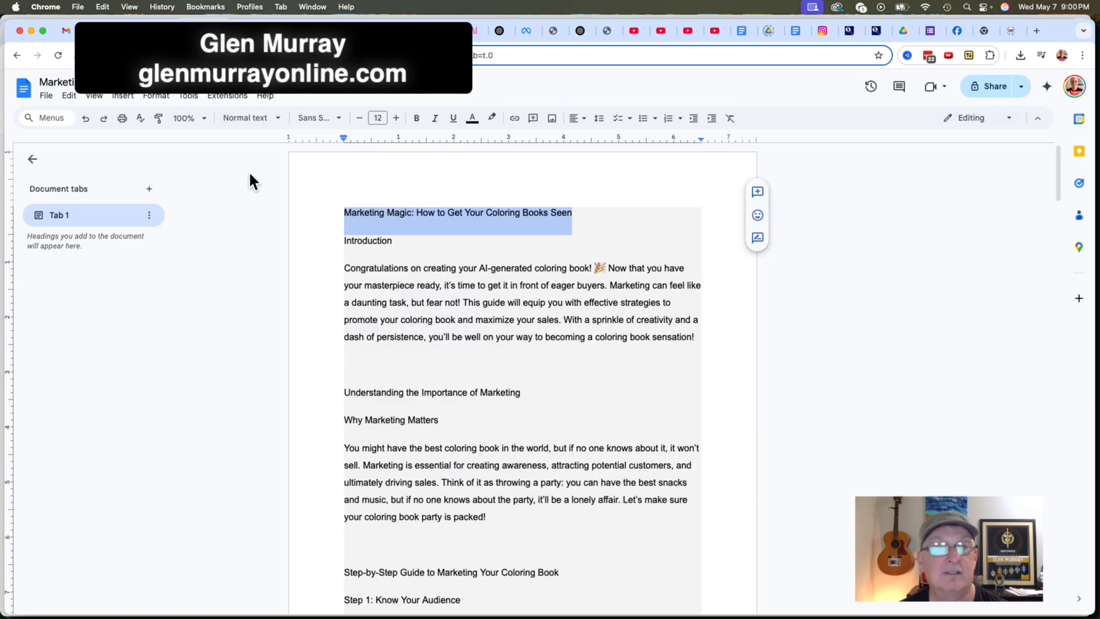
left_click(442, 267)
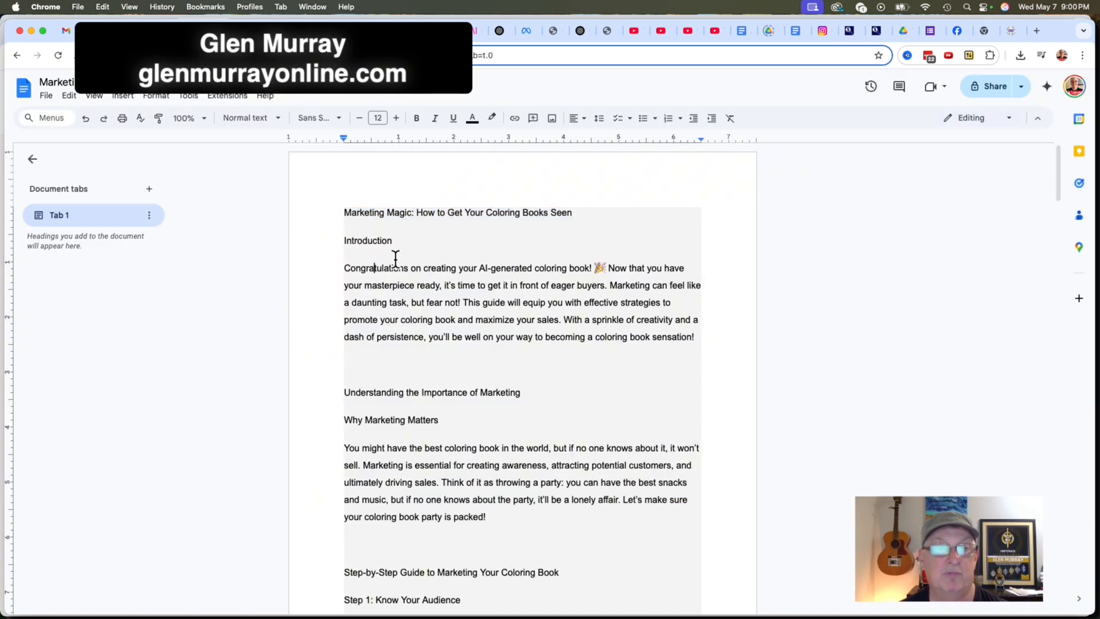
left_click(395, 264)
key("super+a")
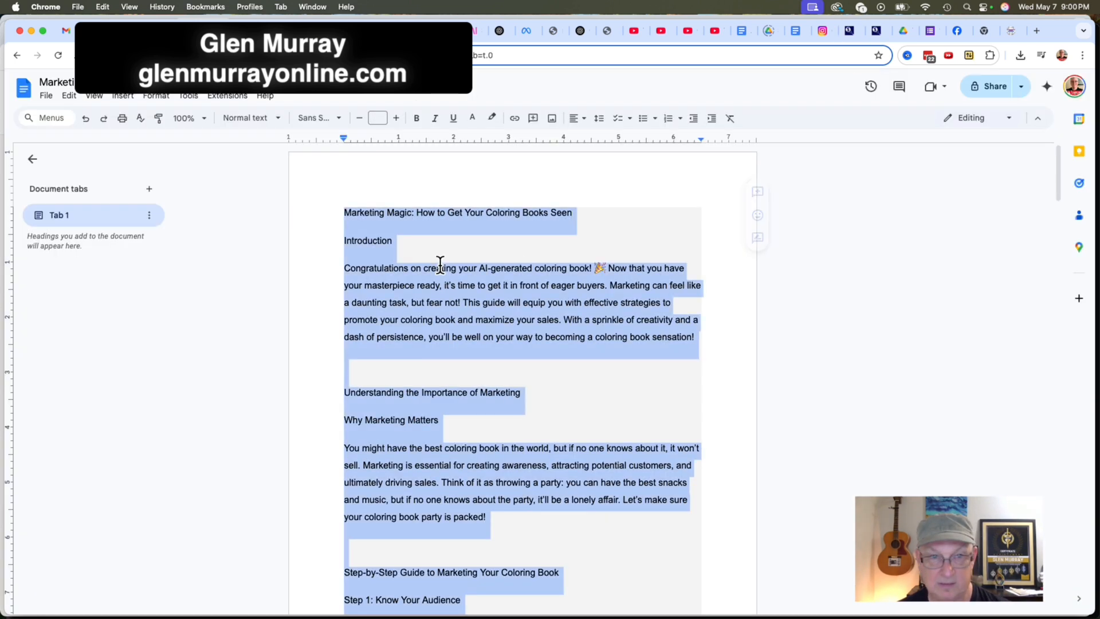
key("super+c")
key("Right")
Copy the report's title line and rename the document to "The Ultimate Coloring Book Niche Finder".
scroll(470, 259, "up", 20)
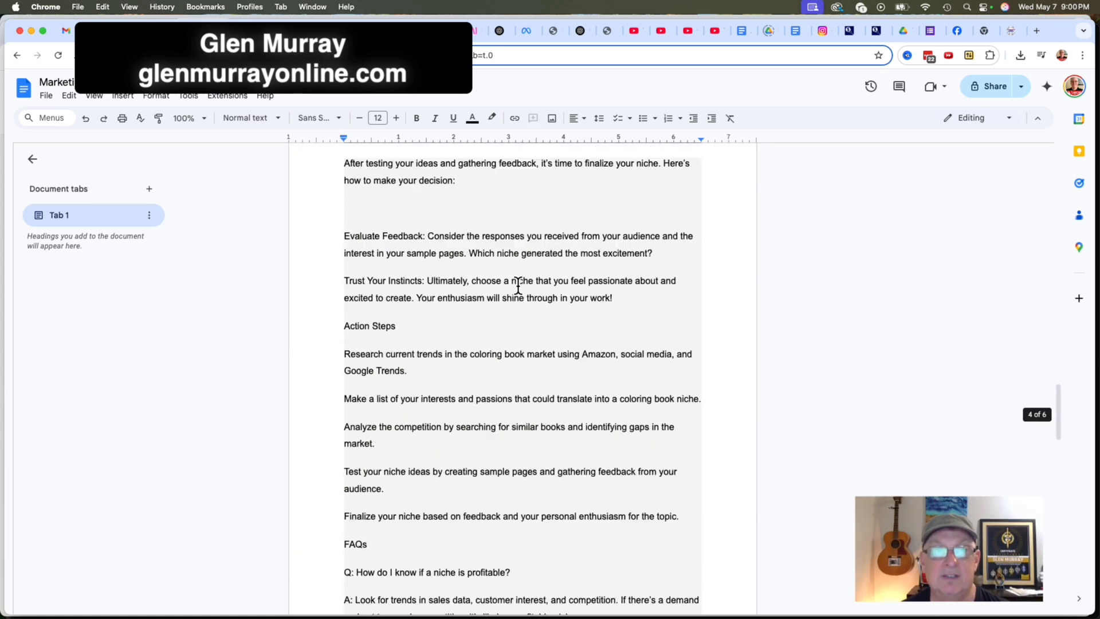
left_click_drag(523, 212, 342, 211)
key("super+c")
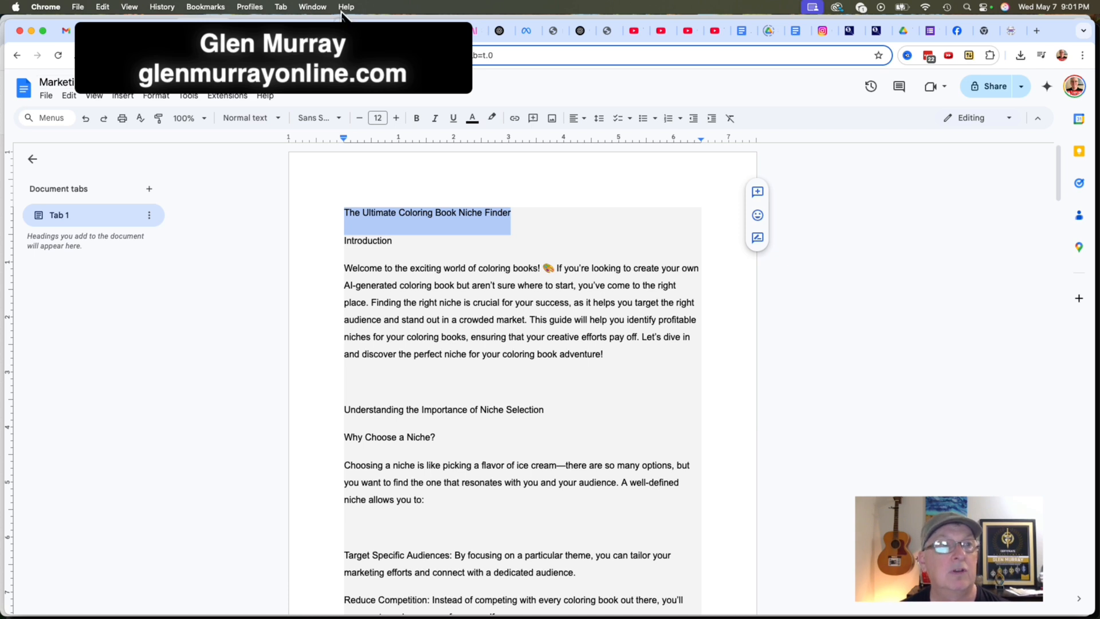
left_click(56, 82)
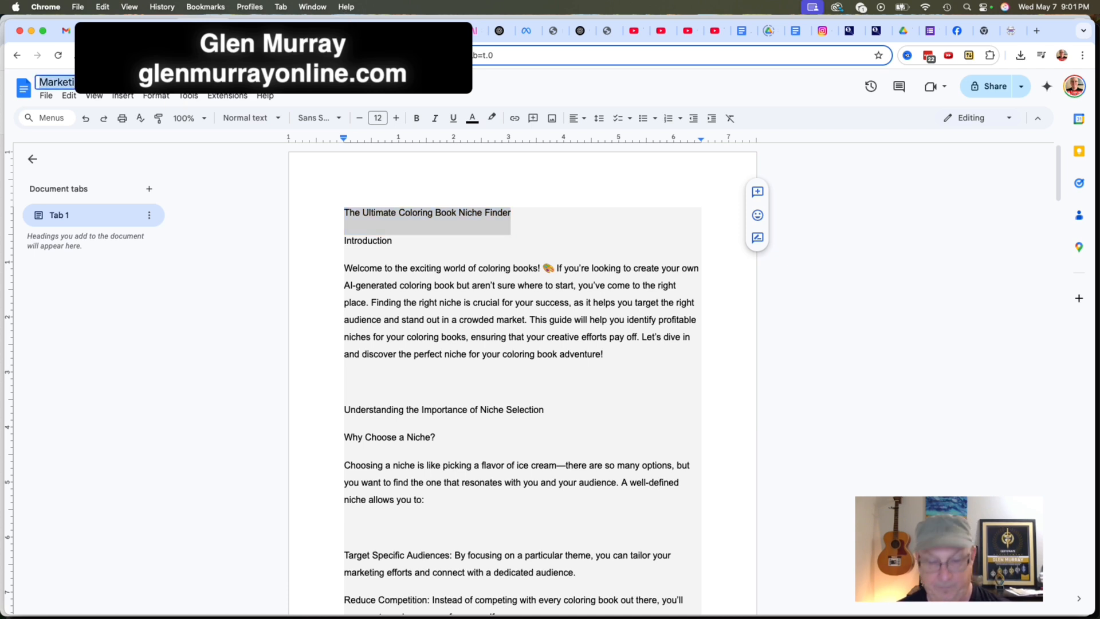
key("super+v")
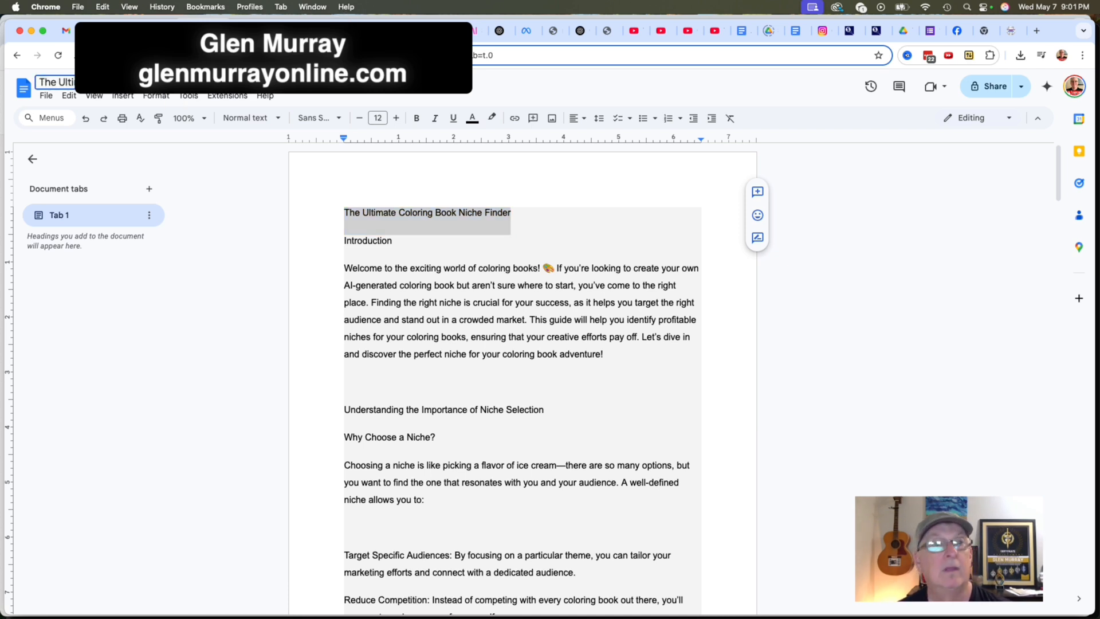
Download the niche finder document as a PDF.
left_click(47, 95)
mouse_move(120, 214)
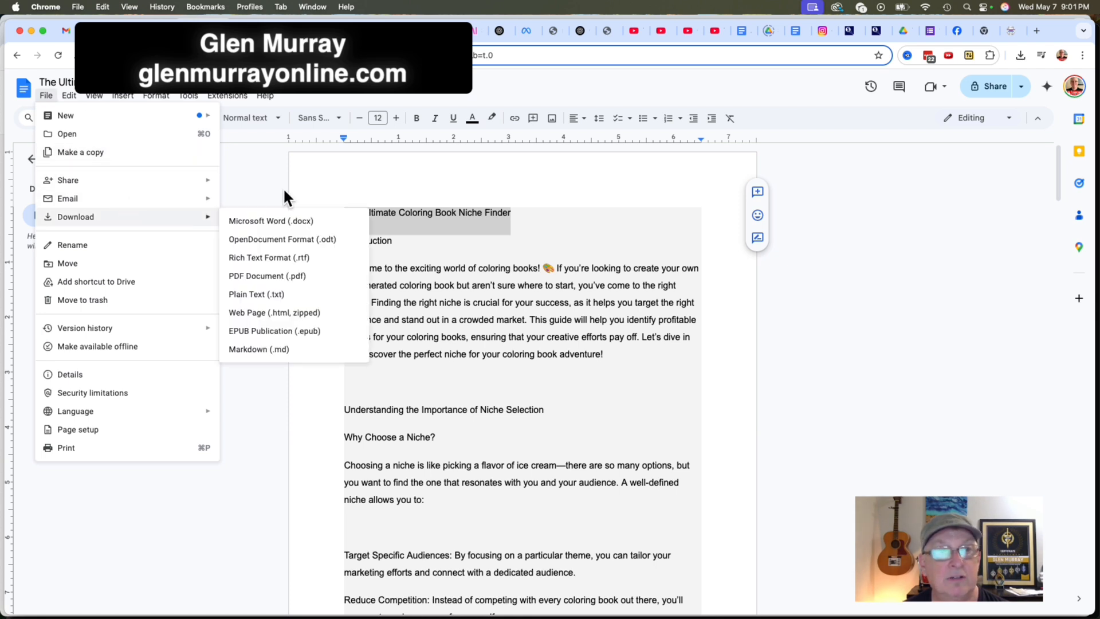
left_click(270, 275)
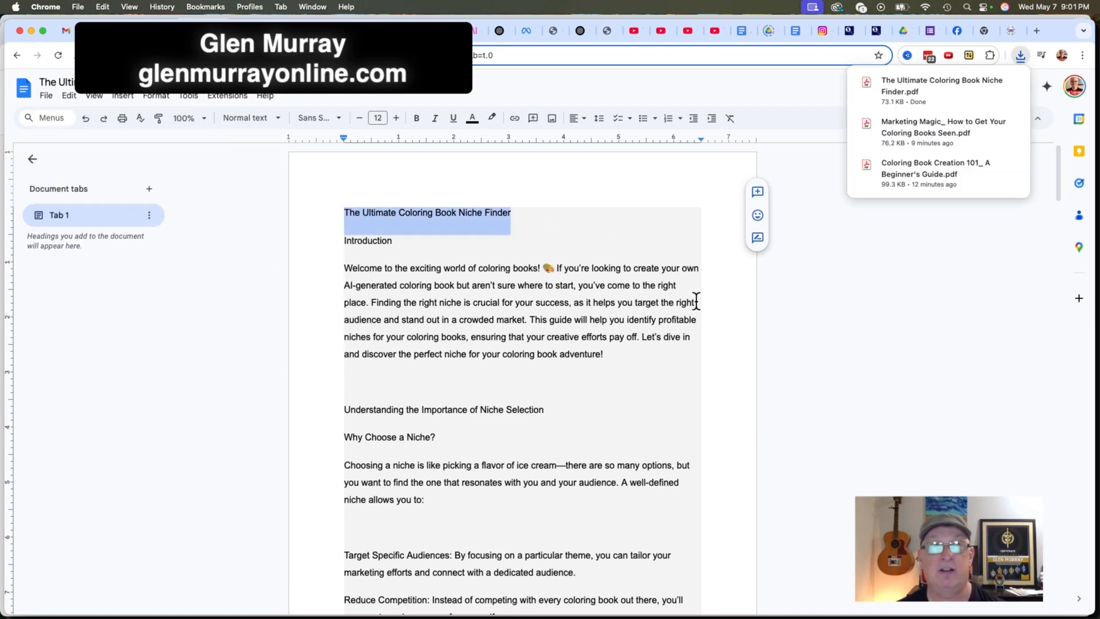
left_click(824, 266)
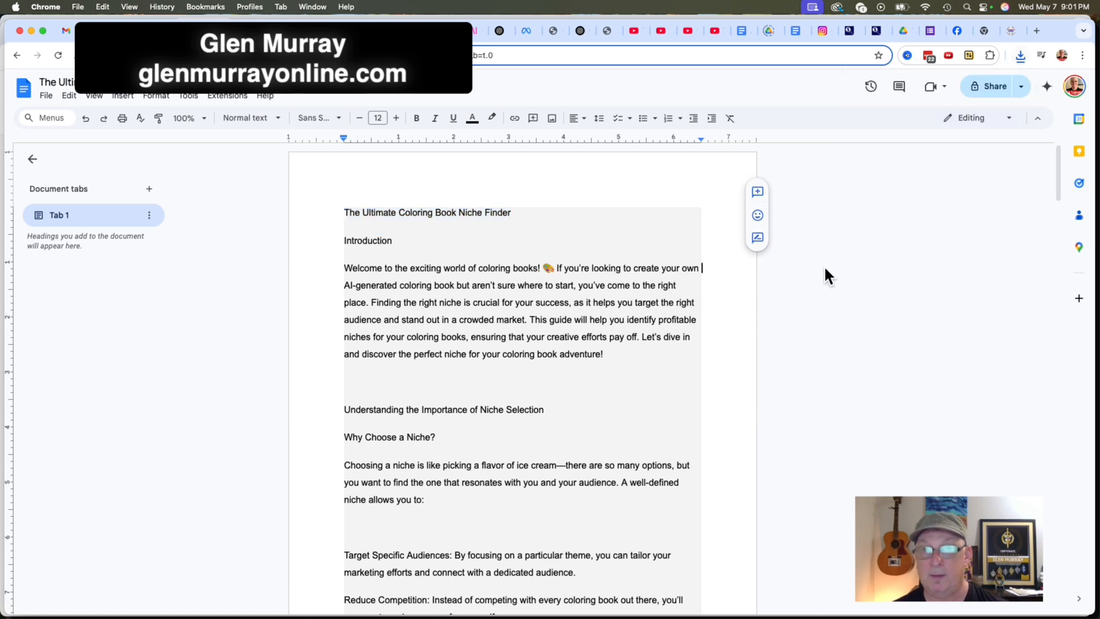
Switch to the Systeme.io page editor and add "The Ultimate Coloring Book Niche Finder" after Bonus 3 in non-bold text.
key("super+grave")
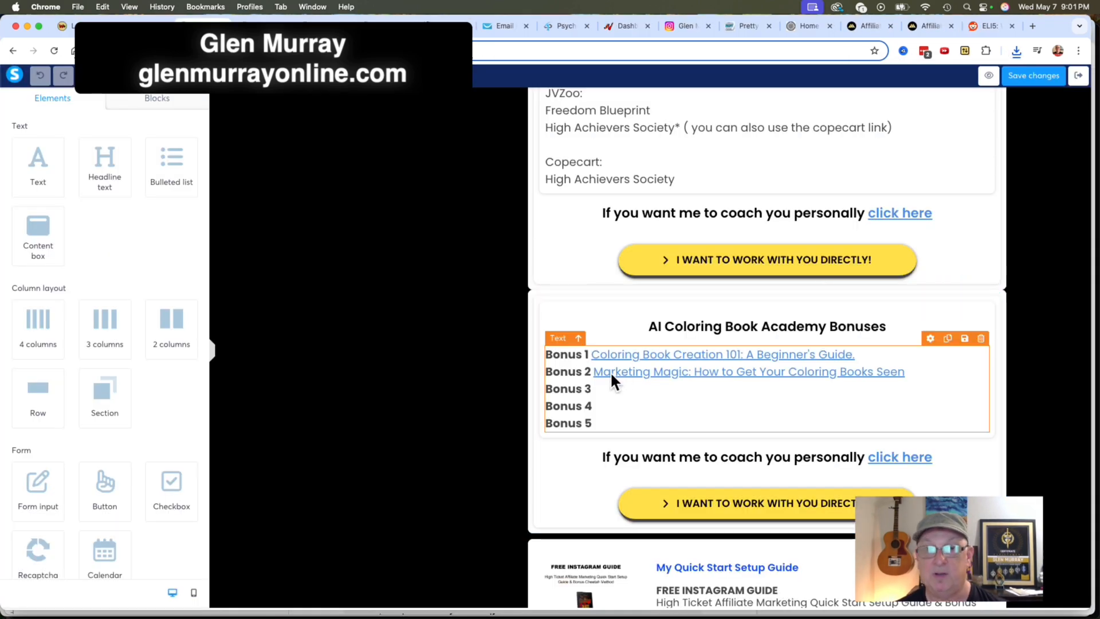
left_click(617, 391)
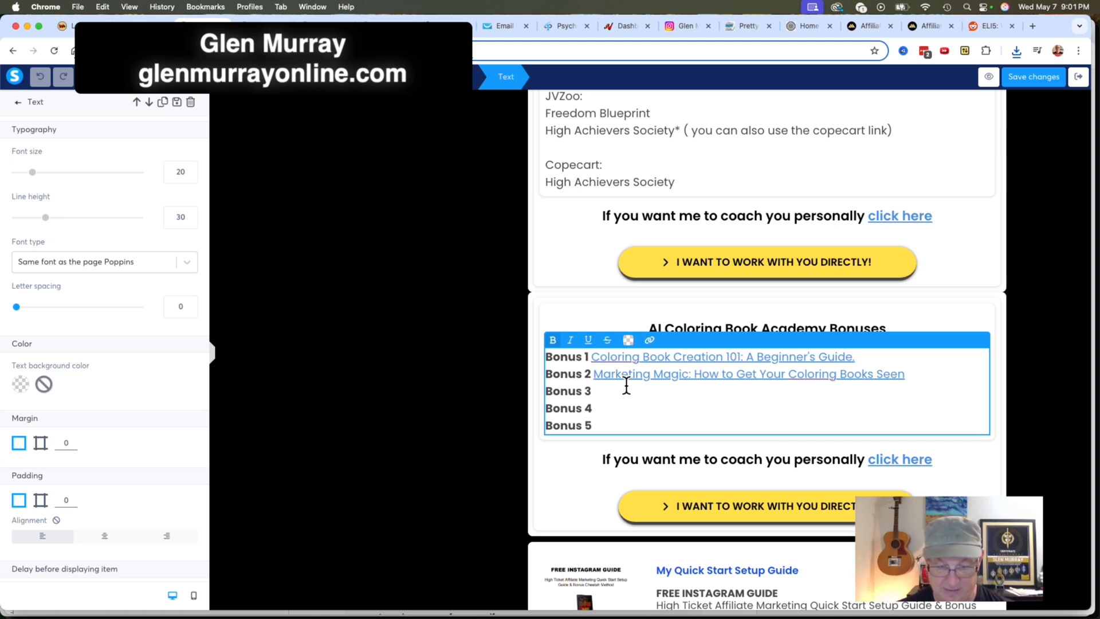
key("super+v")
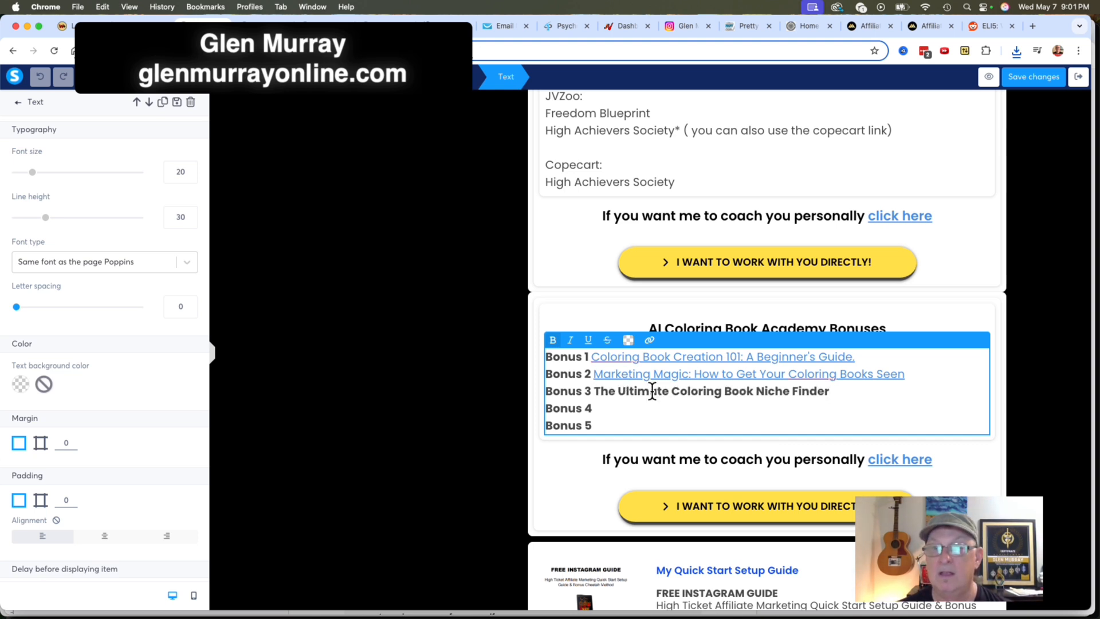
left_click_drag(844, 390, 597, 390)
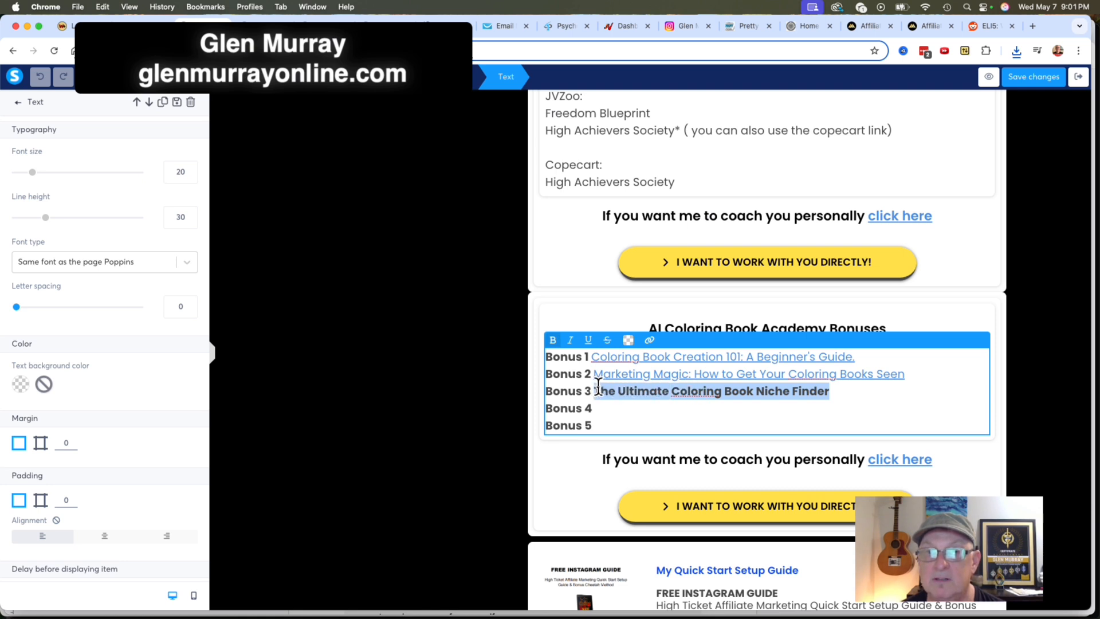
left_click(553, 340)
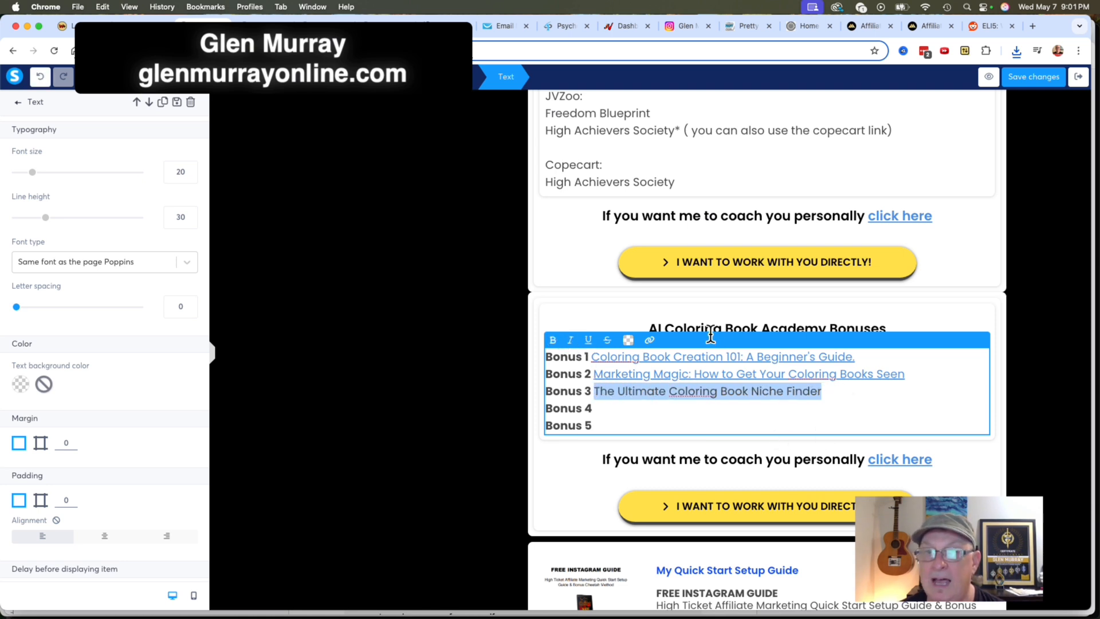
Upload "The Ultimate Coloring Book Niche Finder.pdf" from Downloads and link the selected Bonus 3 title to it.
left_click(652, 338)
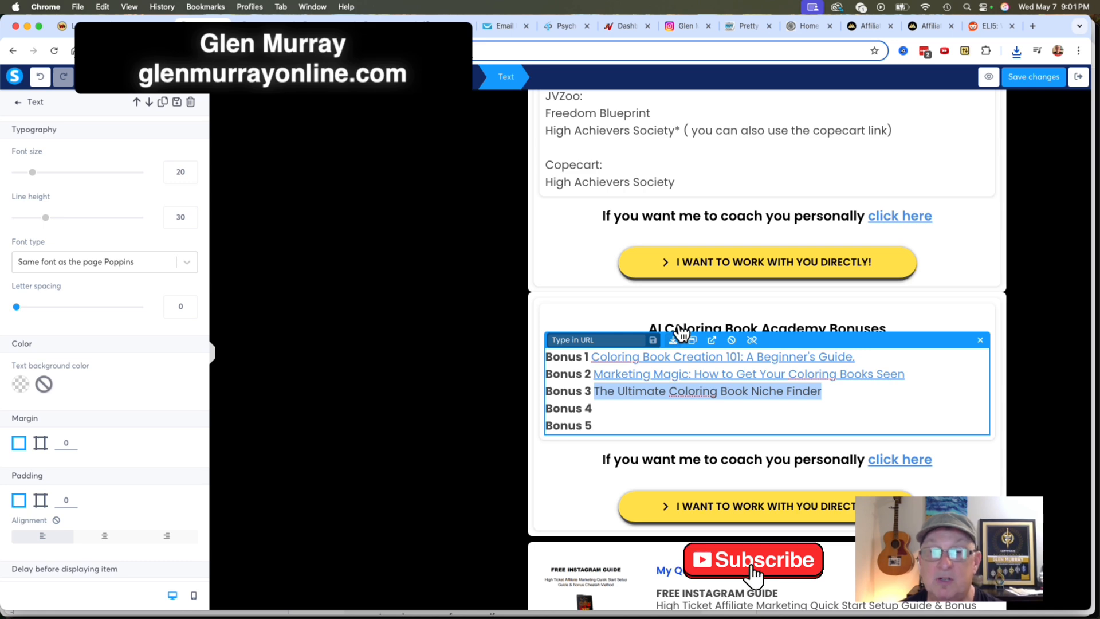
left_click(676, 340)
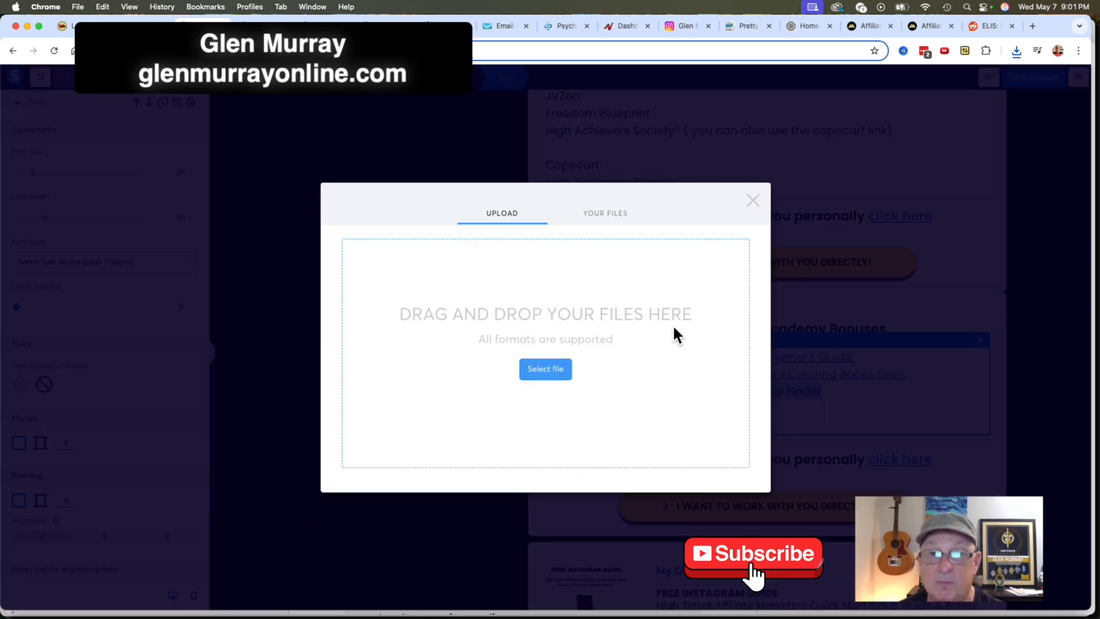
left_click(551, 367)
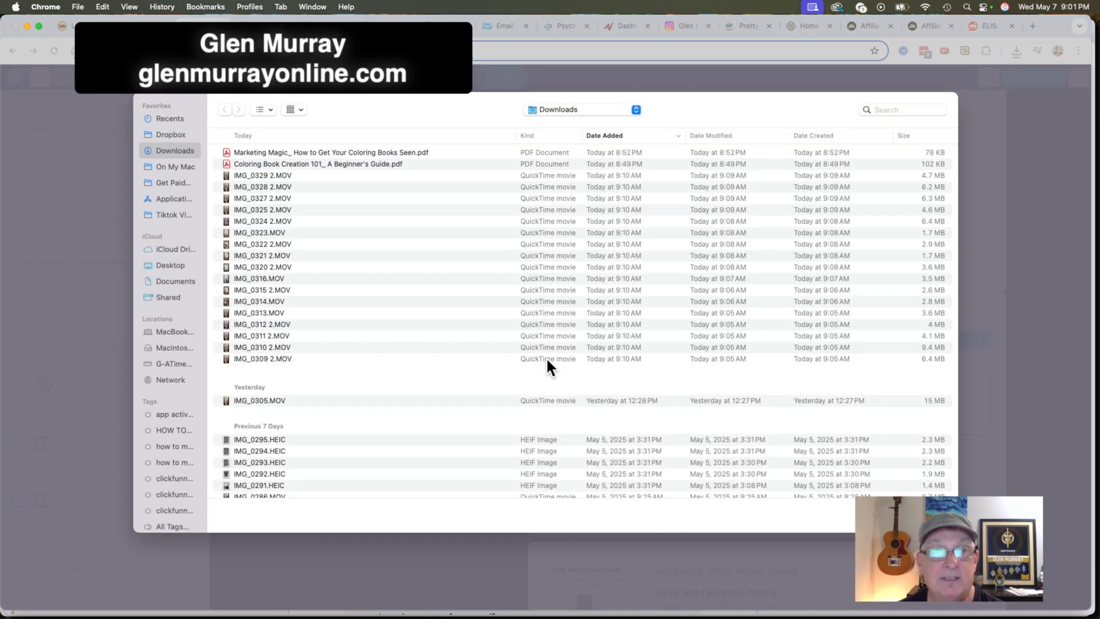
left_click(312, 145)
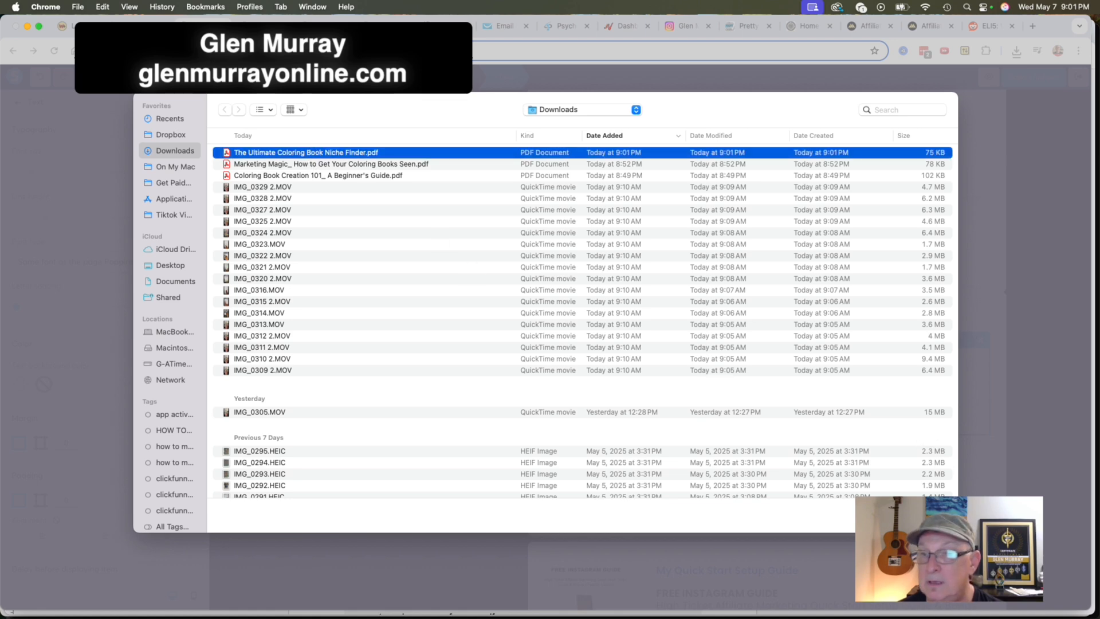
key("Return")
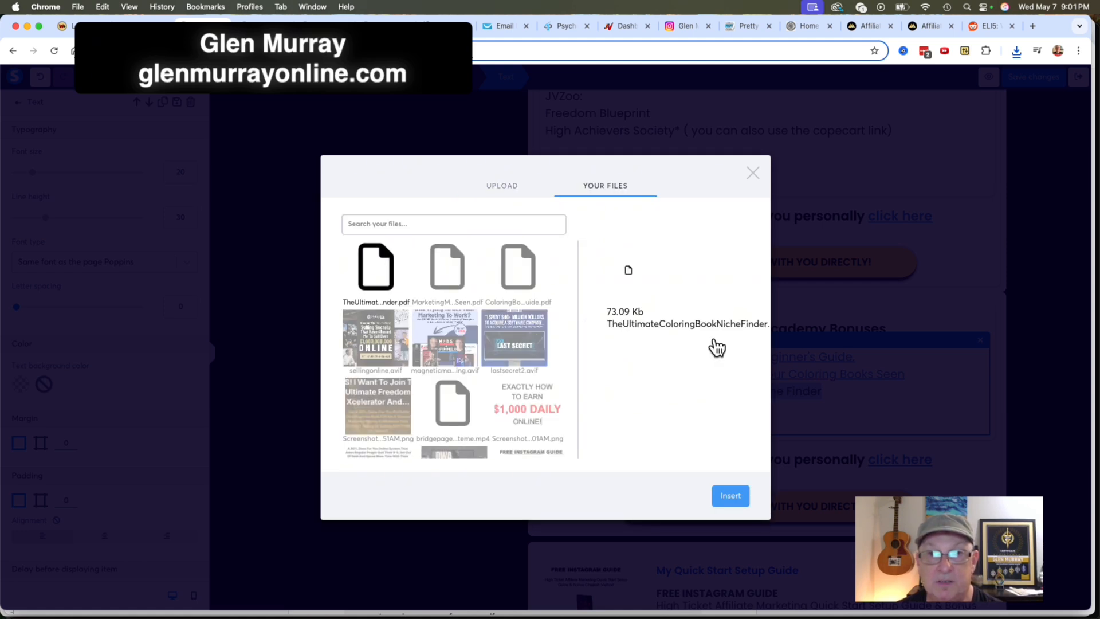
left_click(737, 486)
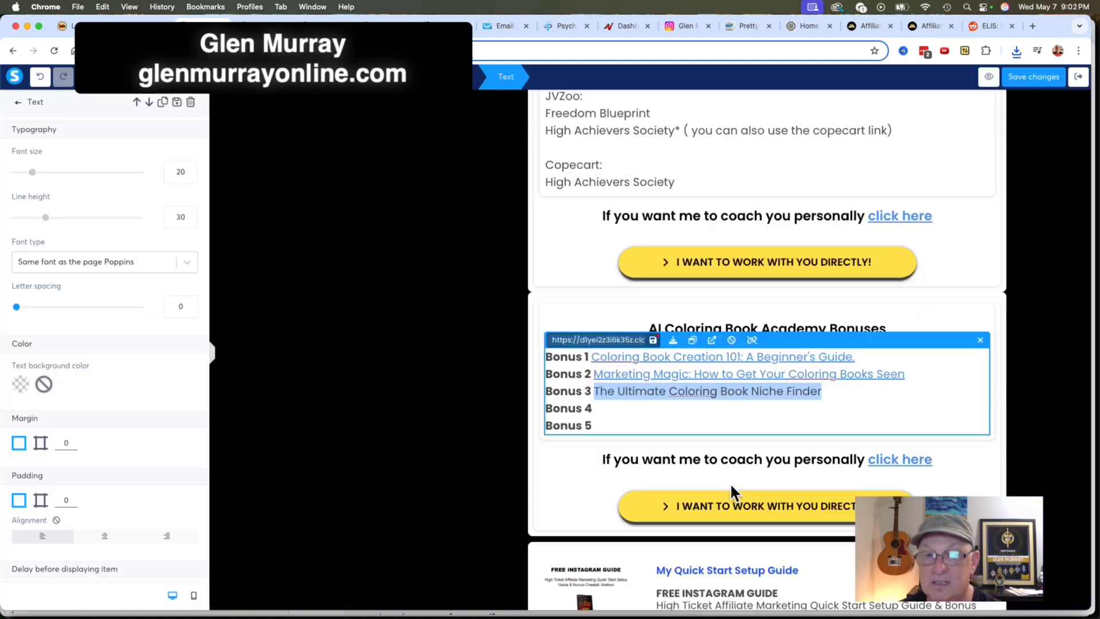
left_click(661, 335)
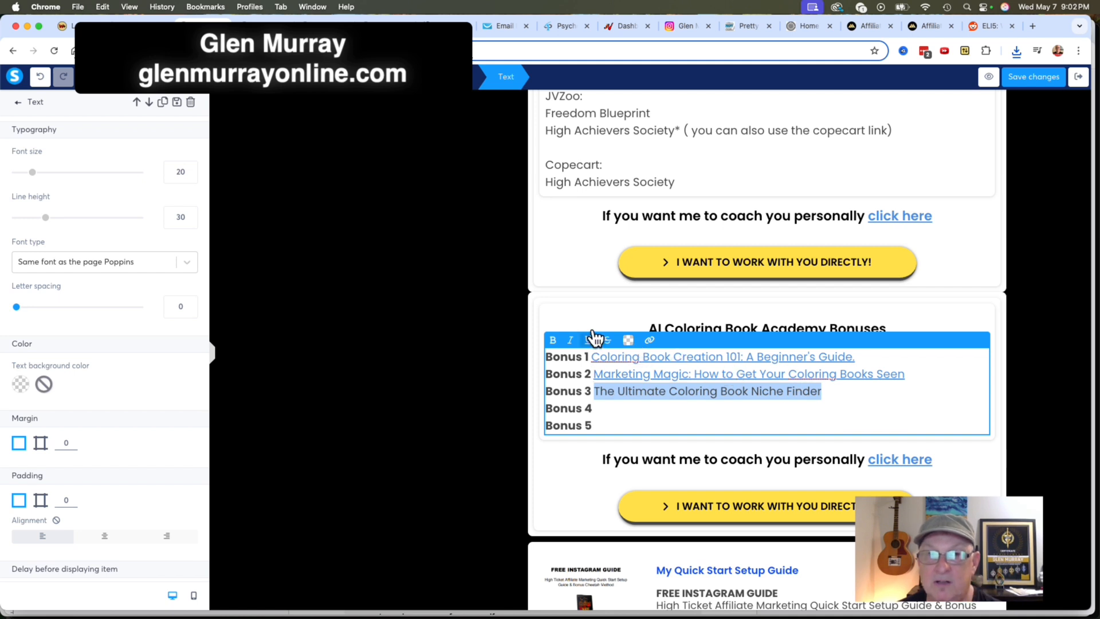
Underline the Bonus 3 title and color it blue like the other bonus links.
left_click(630, 340)
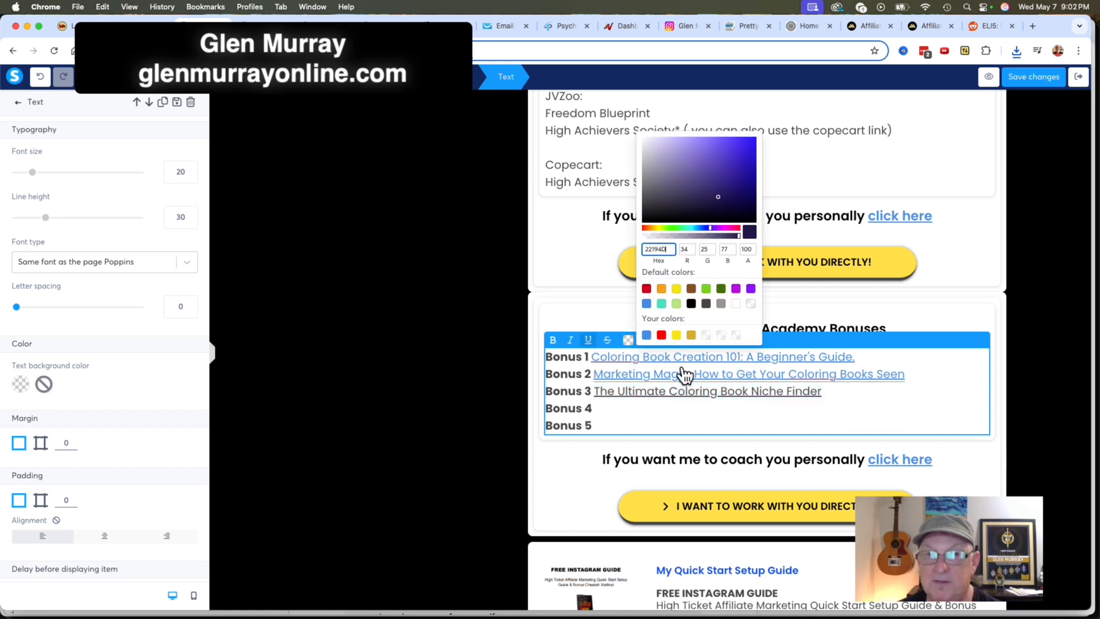
left_click(652, 333)
left_click(839, 390)
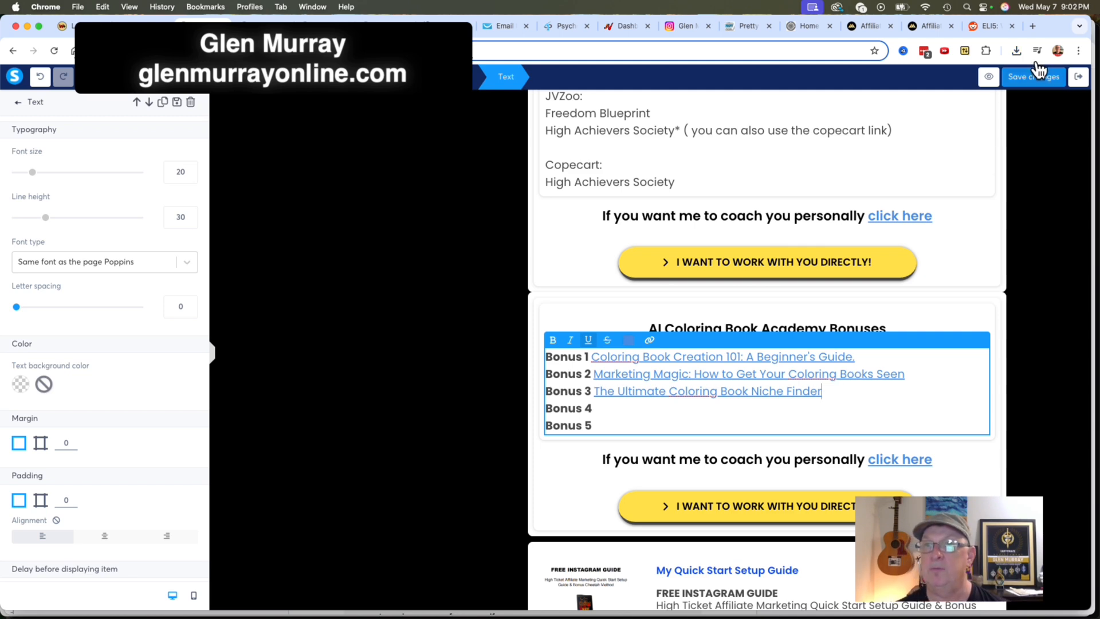
Preview the bonus delivery page down to the AI Coloring Book Academy bonuses and open the Bonus 1 PDF.
left_click(997, 72)
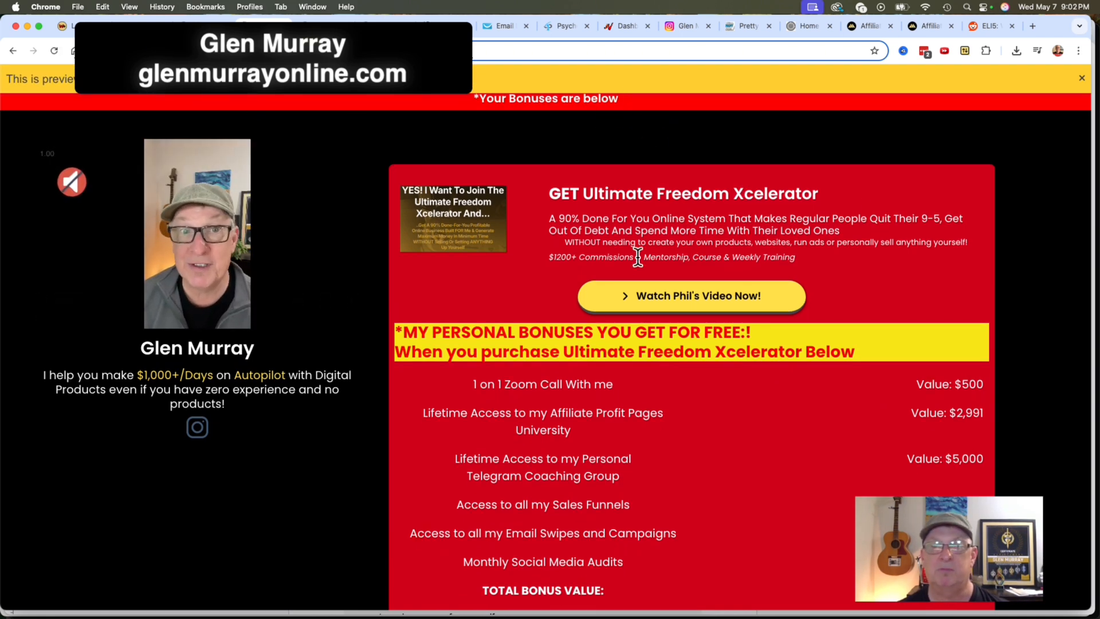
scroll(722, 309, "down", 1)
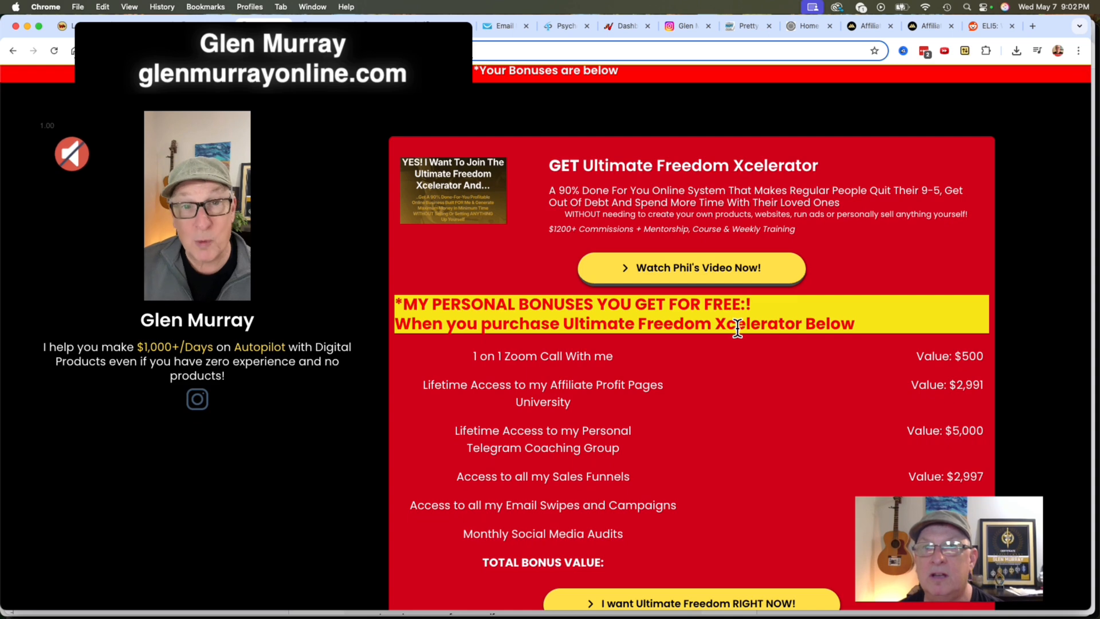
scroll(762, 362, "down", 10)
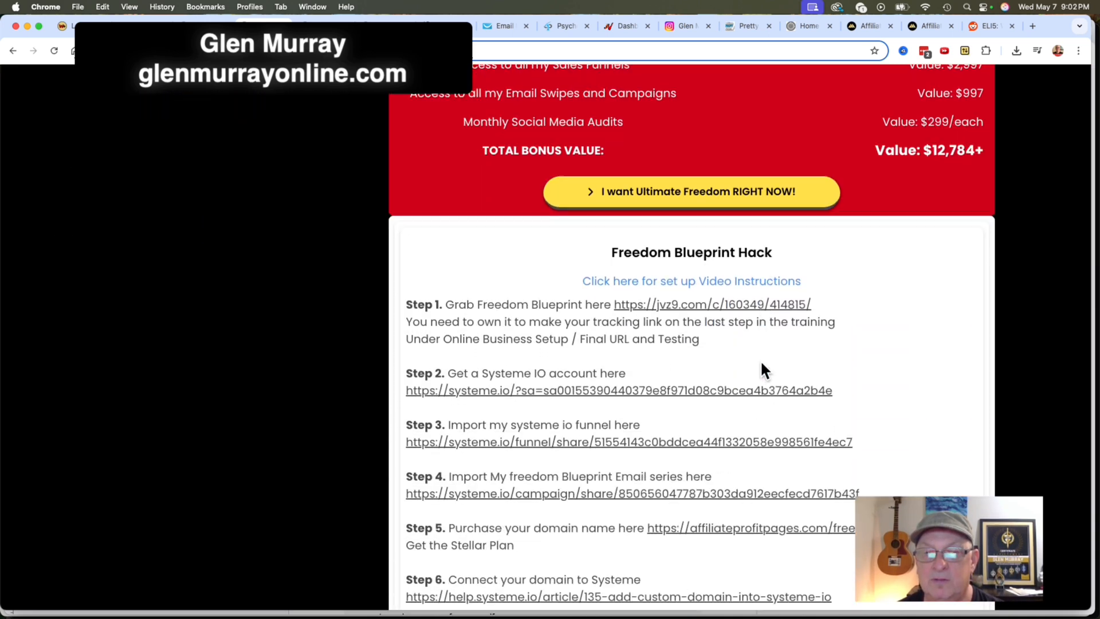
scroll(762, 363, "down", 12)
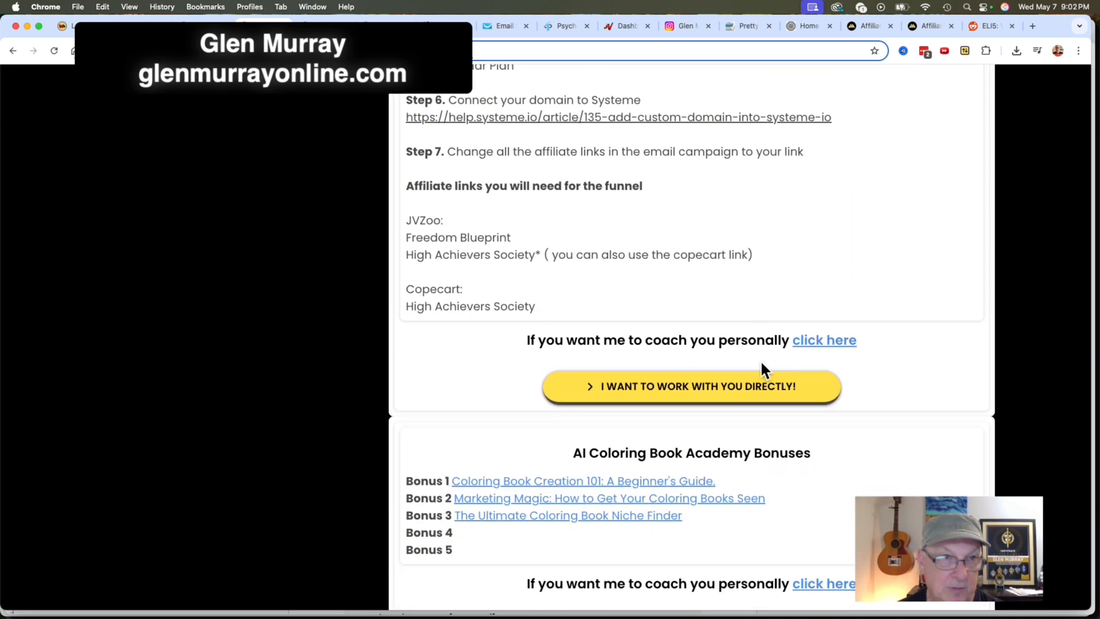
scroll(762, 364, "down", 3)
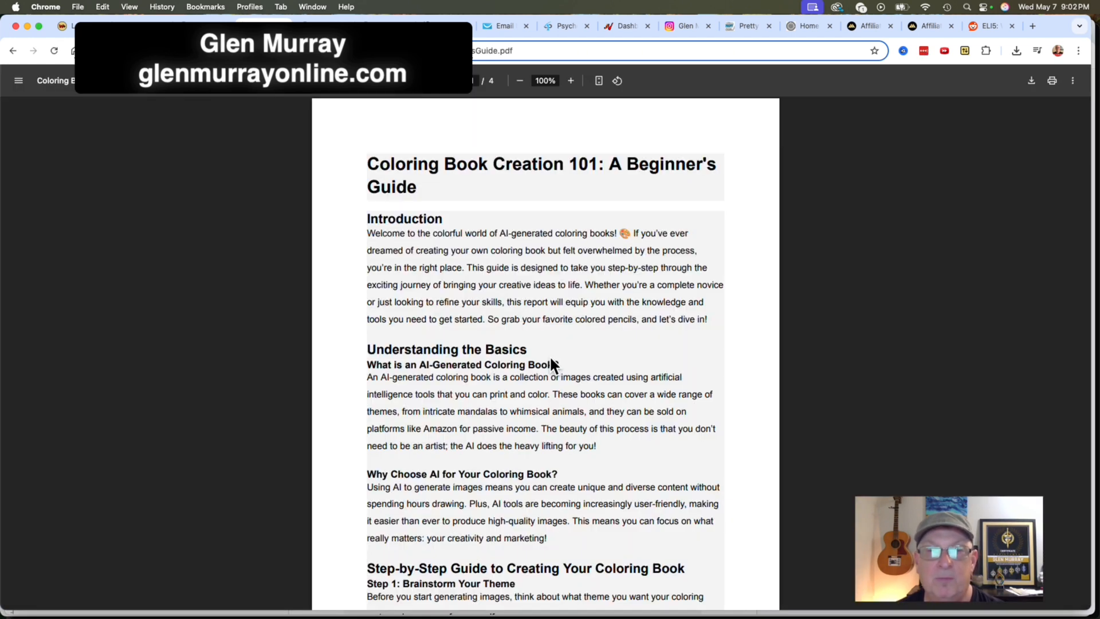
Read through the "Coloring Book Creation 101: A Beginner's Guide" PDF to its conclusion and return to its beginning.
scroll(732, 372, "down", 10)
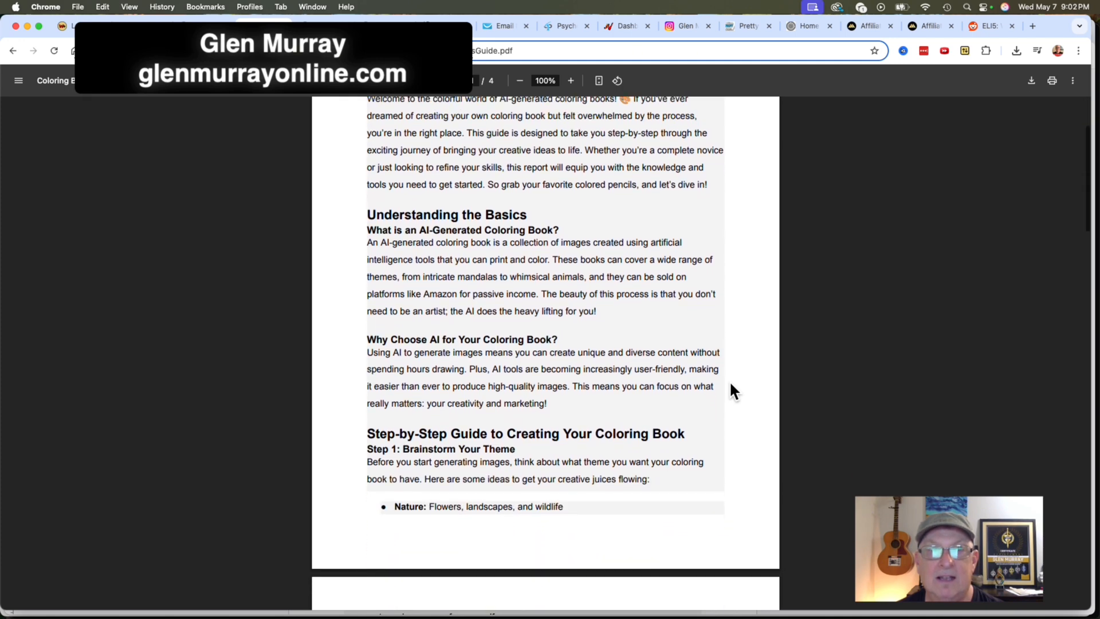
scroll(731, 385, "down", 20)
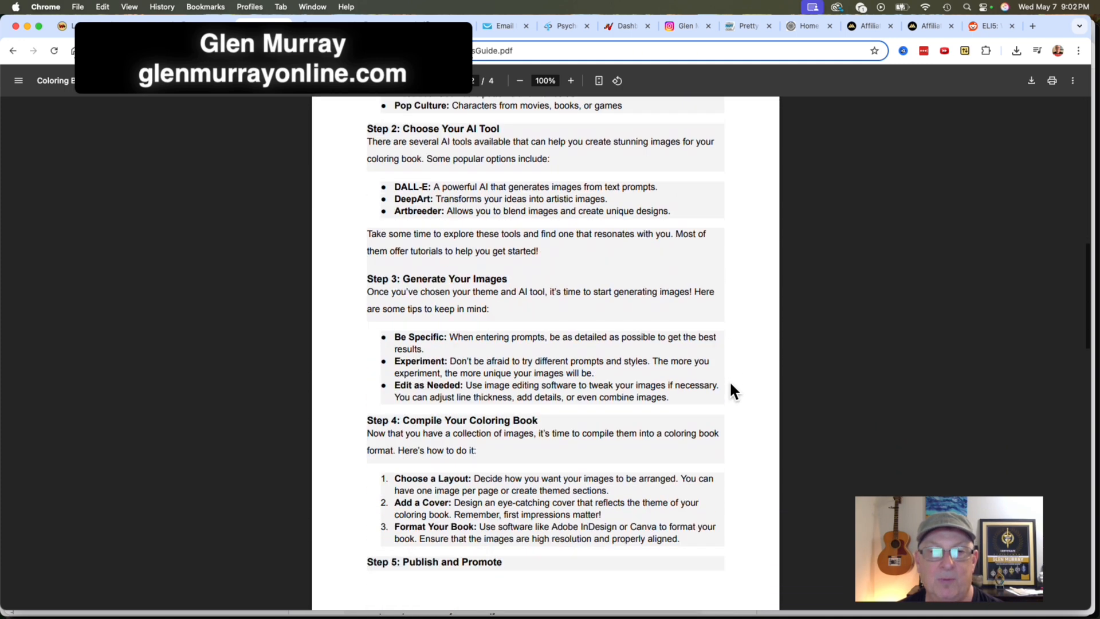
scroll(731, 385, "down", 20)
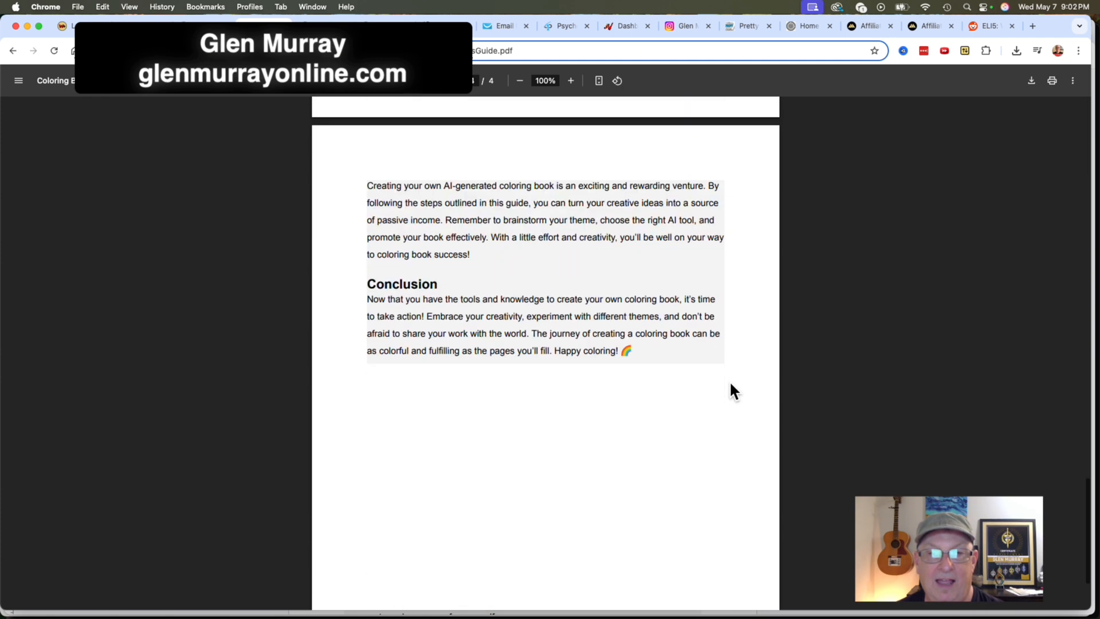
scroll(731, 385, "up", 20)
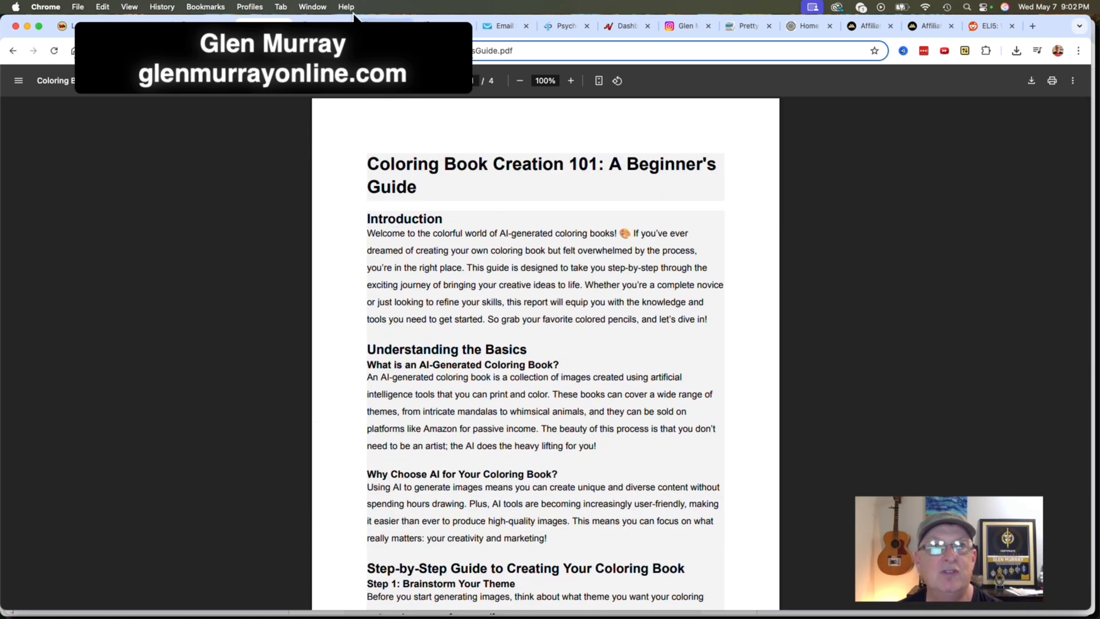
Save the bonus page, exit to its step configuration in the Freedom Blueprint Hack funnel and copy the Bonus Page Delivery URL.
left_click(283, 25)
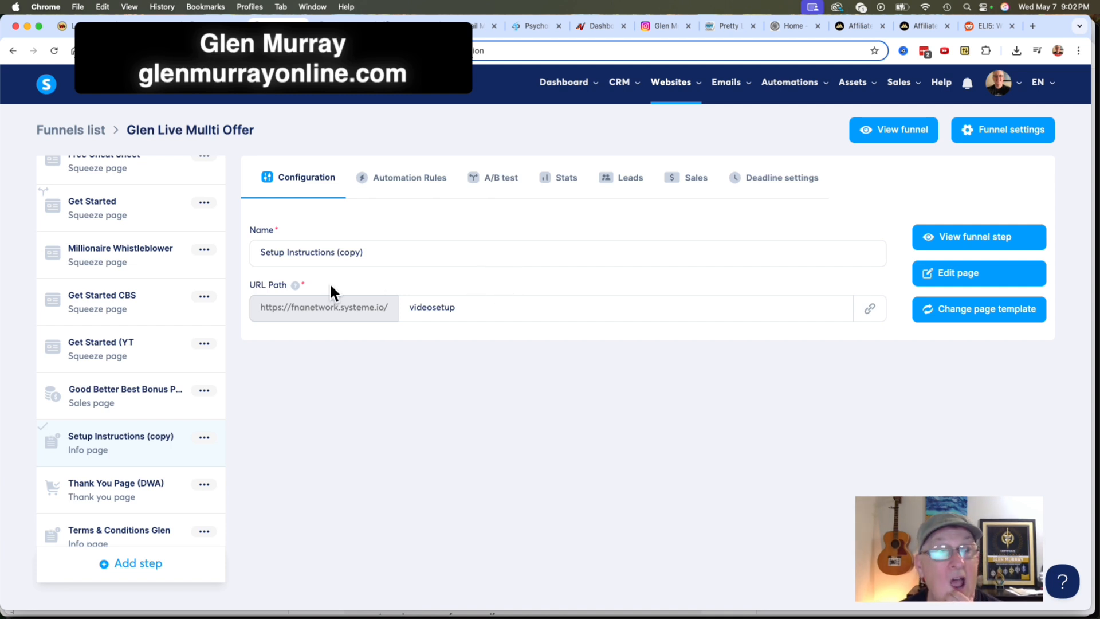
left_click(204, 390)
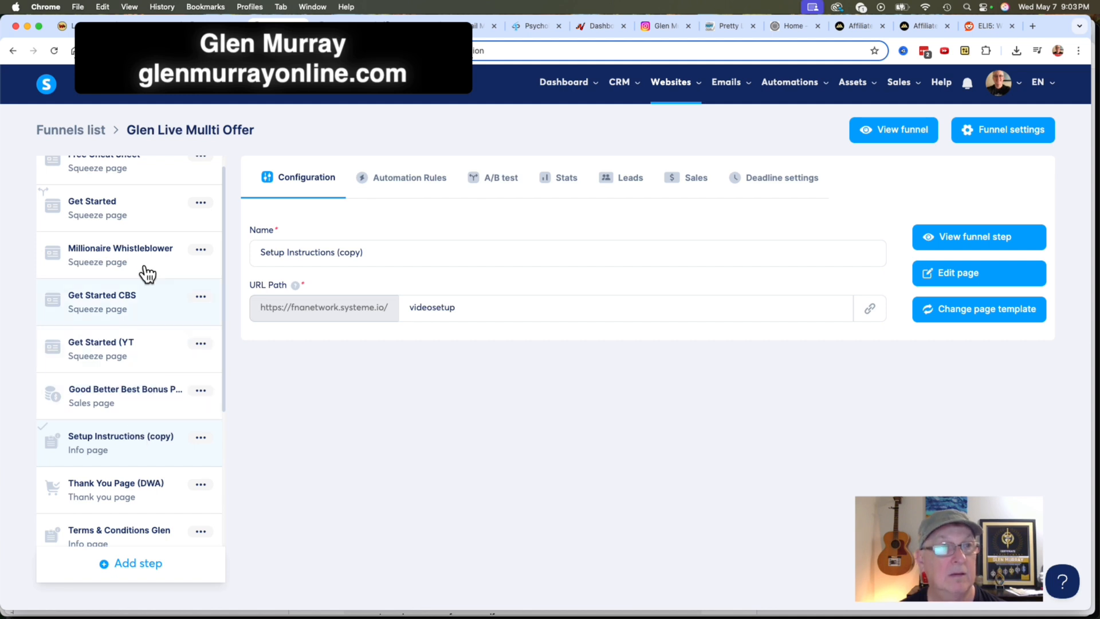
left_click(224, 24)
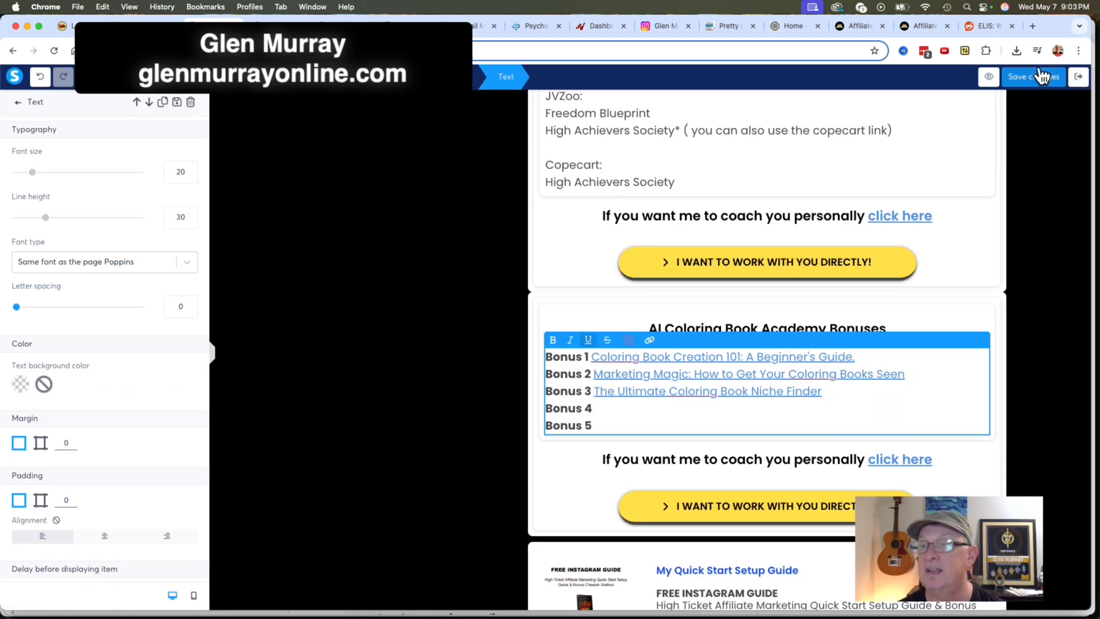
left_click(1042, 75)
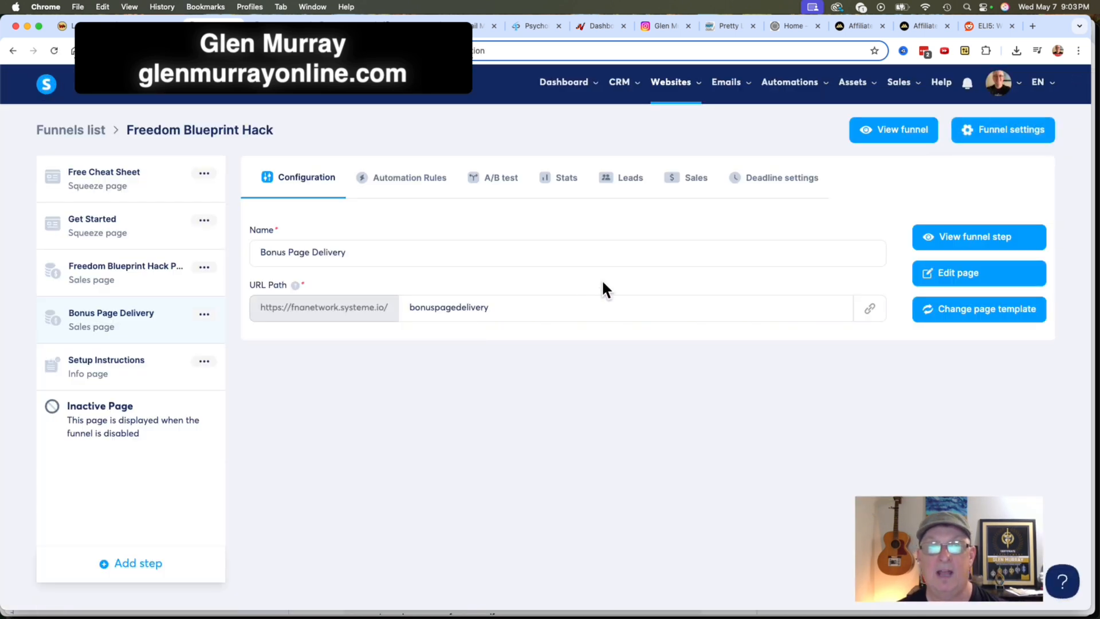
left_click(871, 305)
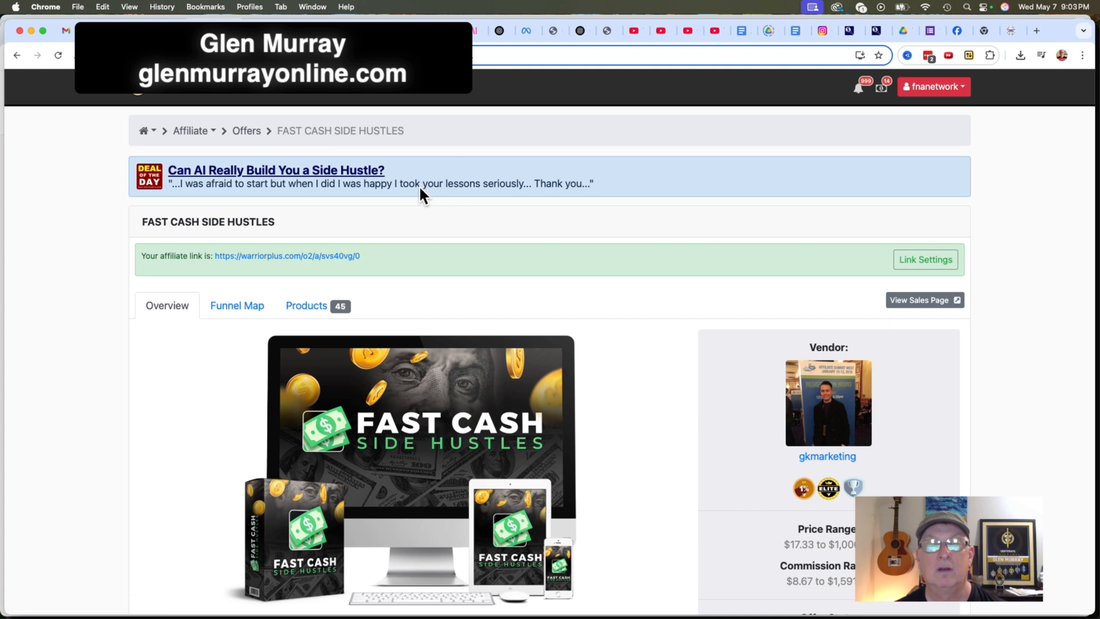
Switch to WarriorPlus, enter "ai coloring" as the affiliate offer keyword and open the AI COLORING BOOK ACADEMY offer.
left_click(252, 130)
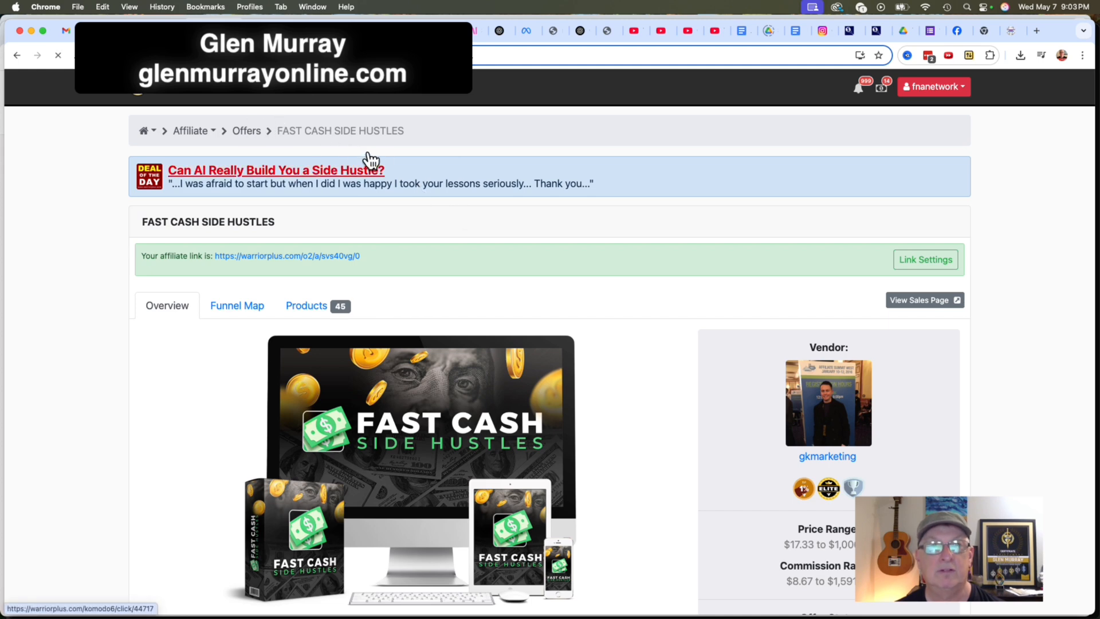
left_click(238, 277)
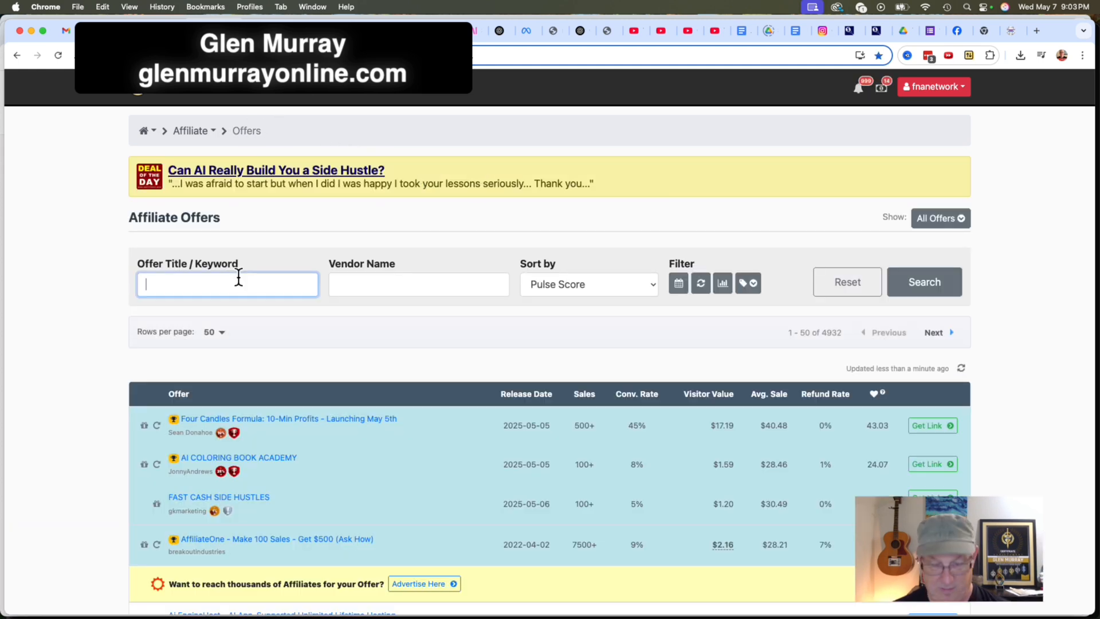
type("oring")
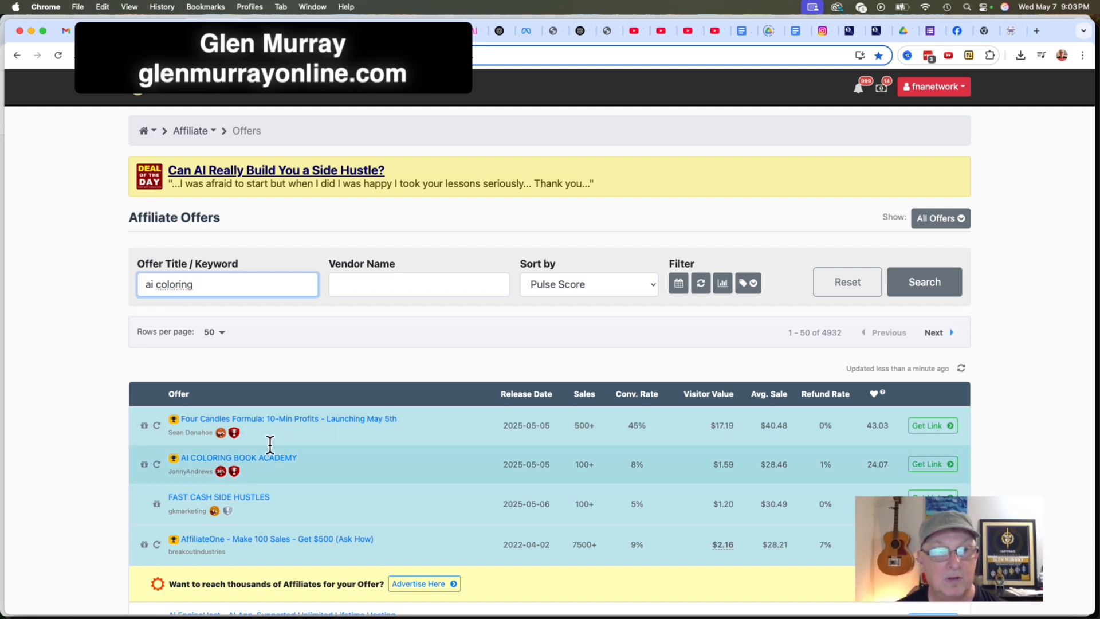
left_click(261, 457)
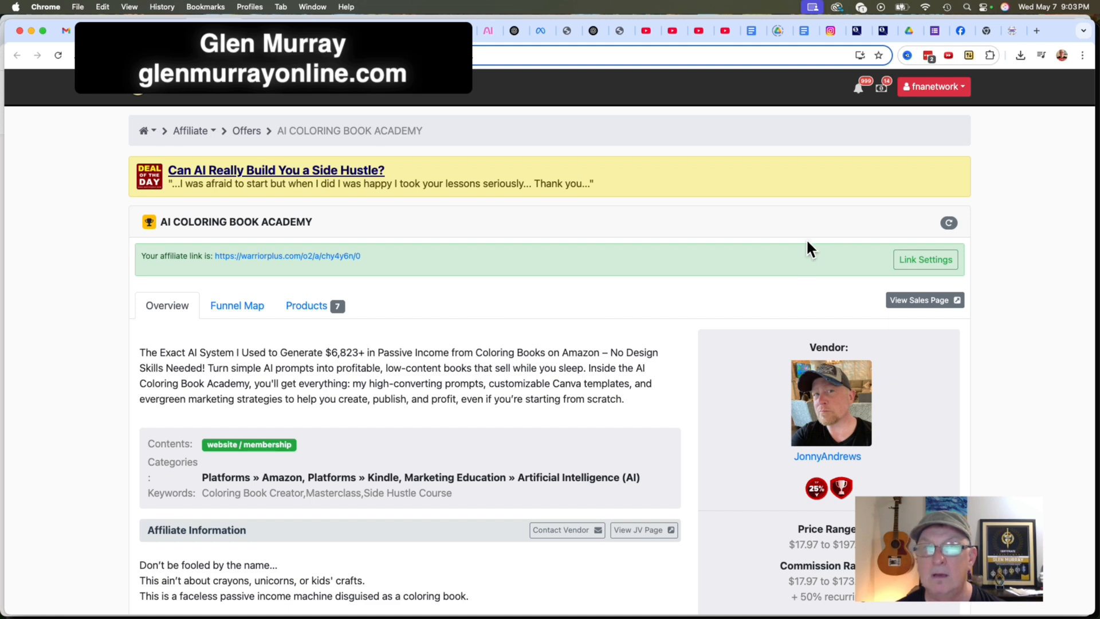
left_click(914, 258)
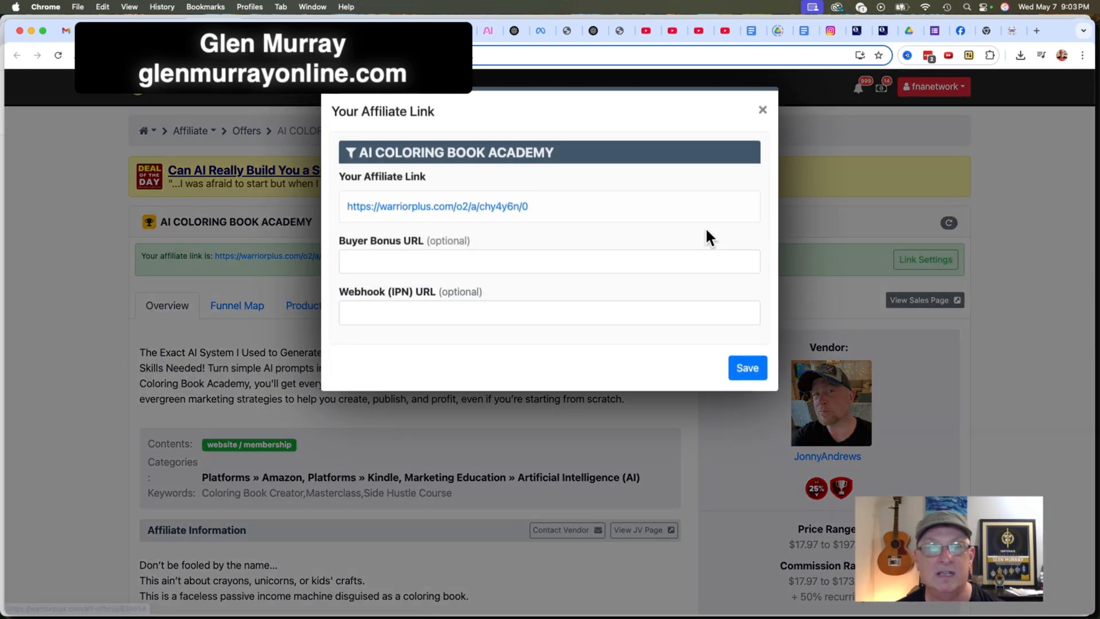
left_click(400, 255)
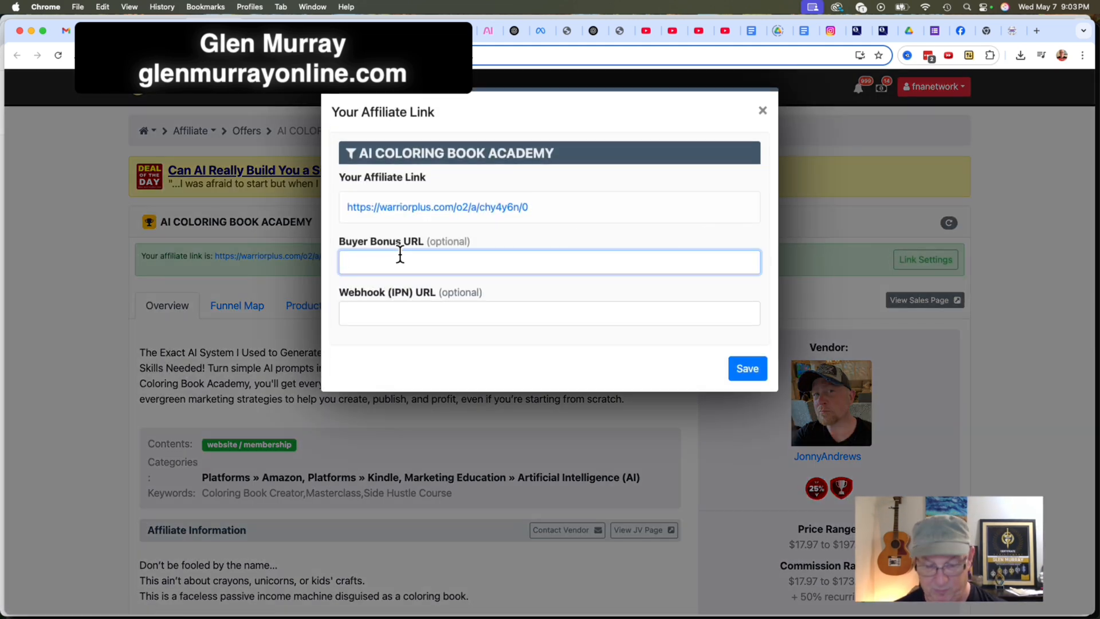
left_click(762, 110)
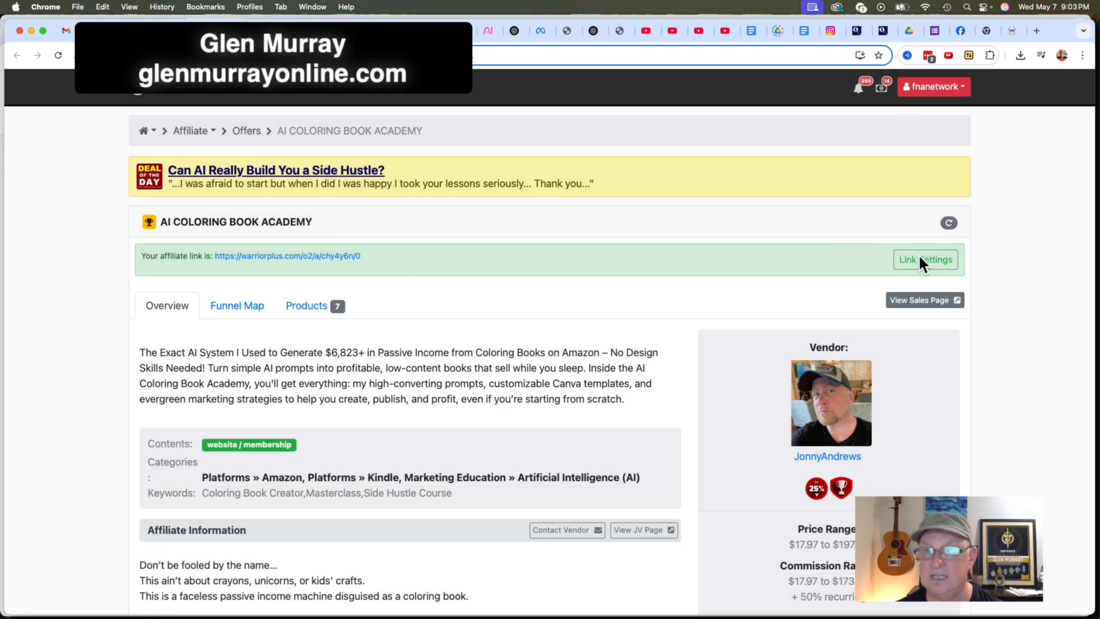
left_click(920, 259)
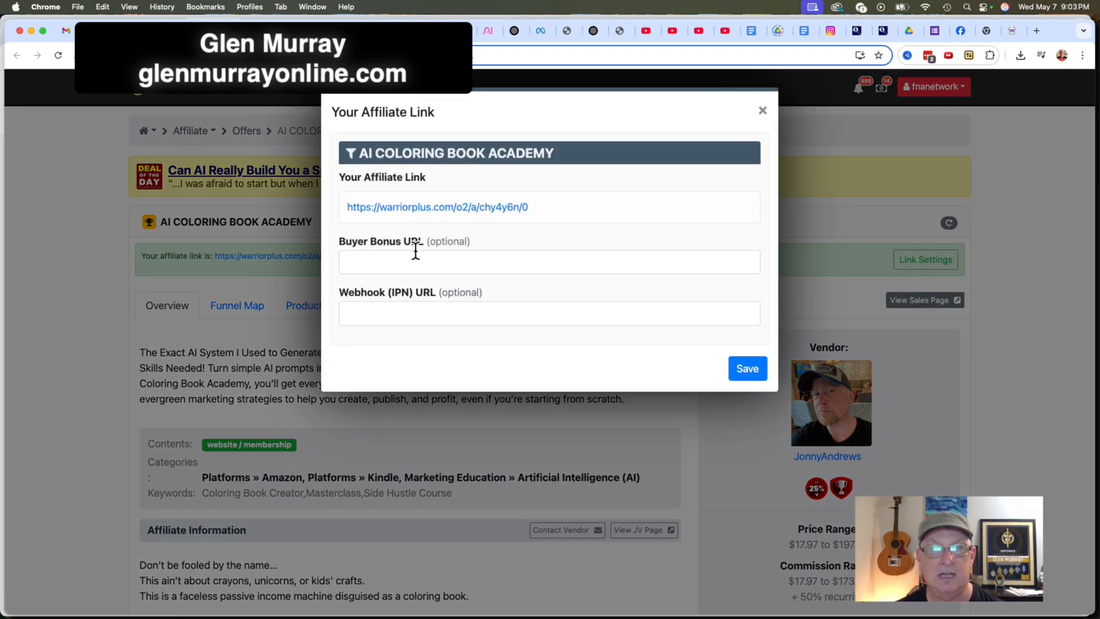
left_click(415, 252)
key("super+v")
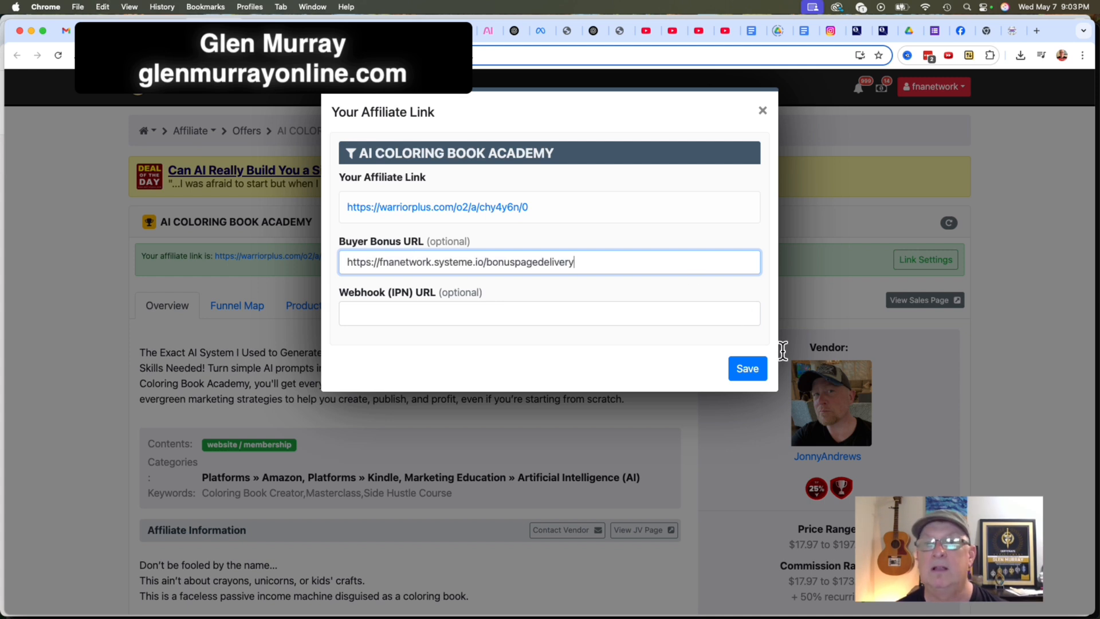
left_click(761, 367)
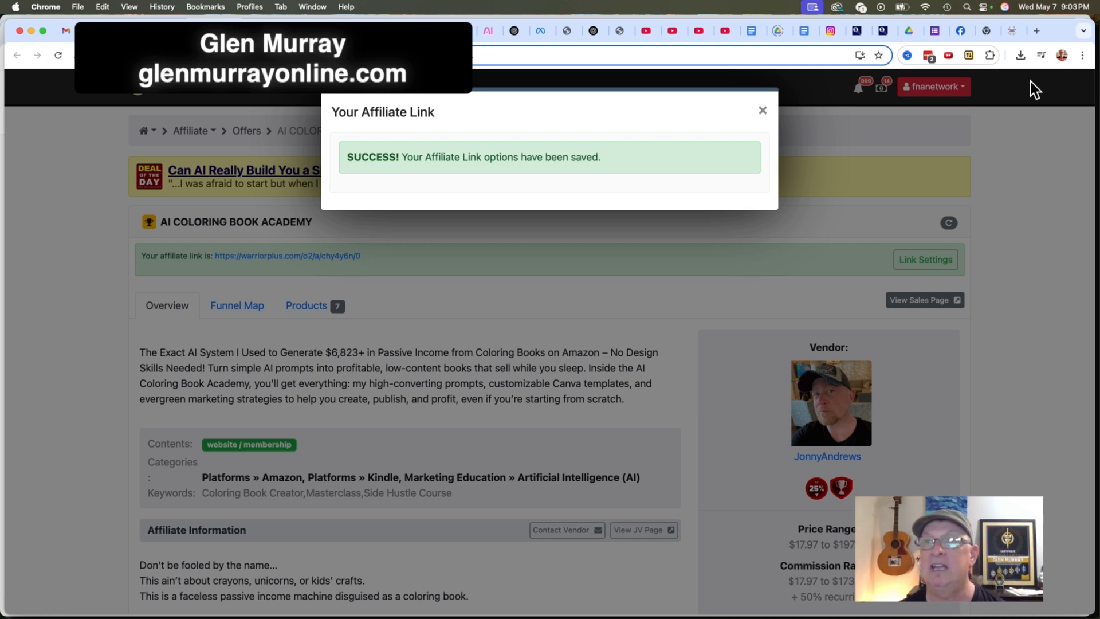
Load the copied bonus page URL in the sales page's browser tab and review the AI Coloring Book Academy bonuses heading and list.
left_click(1012, 30)
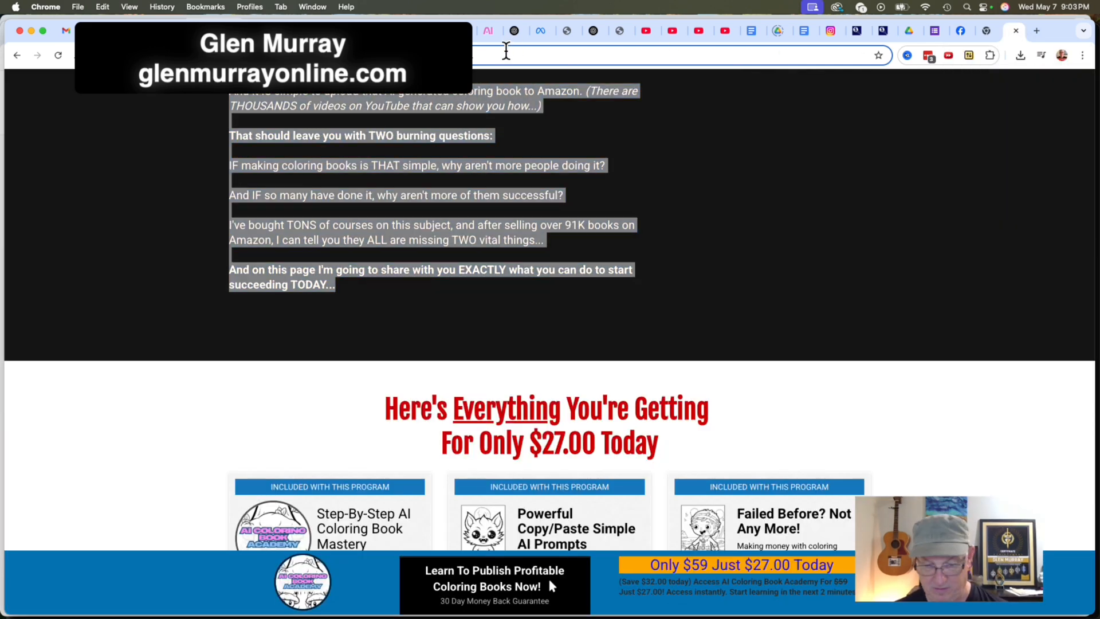
key("super+v")
key("Return")
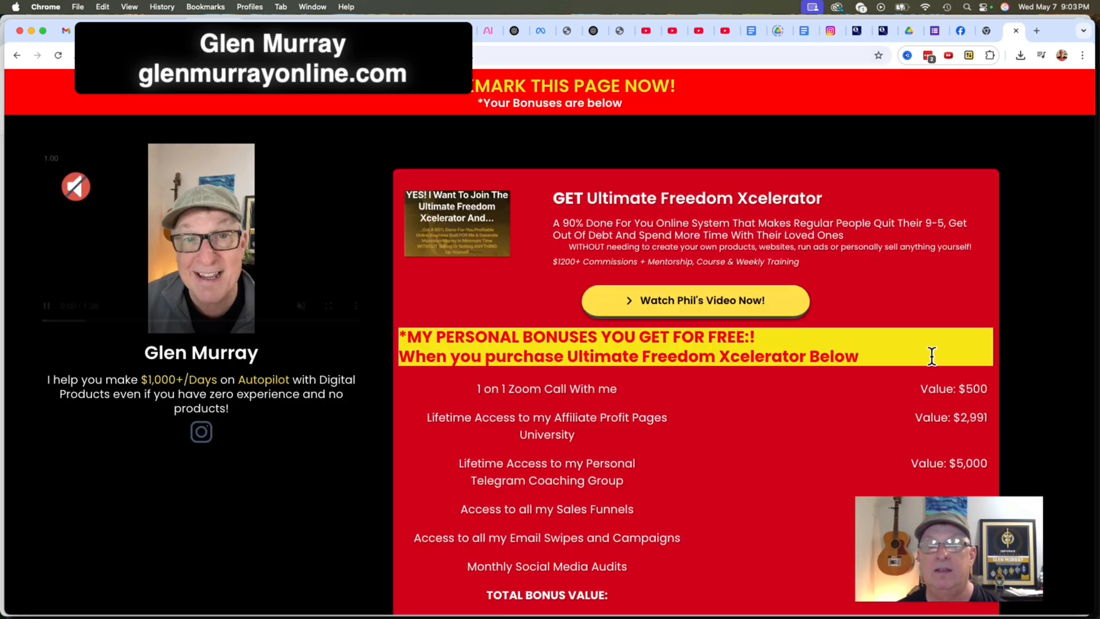
scroll(883, 396, "down", 15)
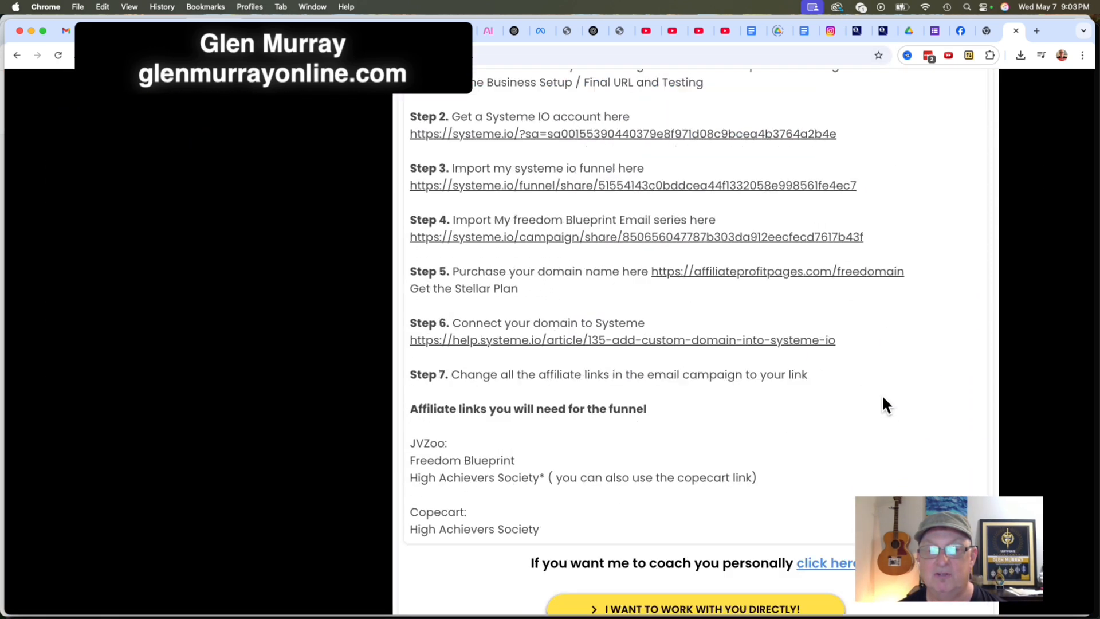
scroll(883, 404, "down", 6)
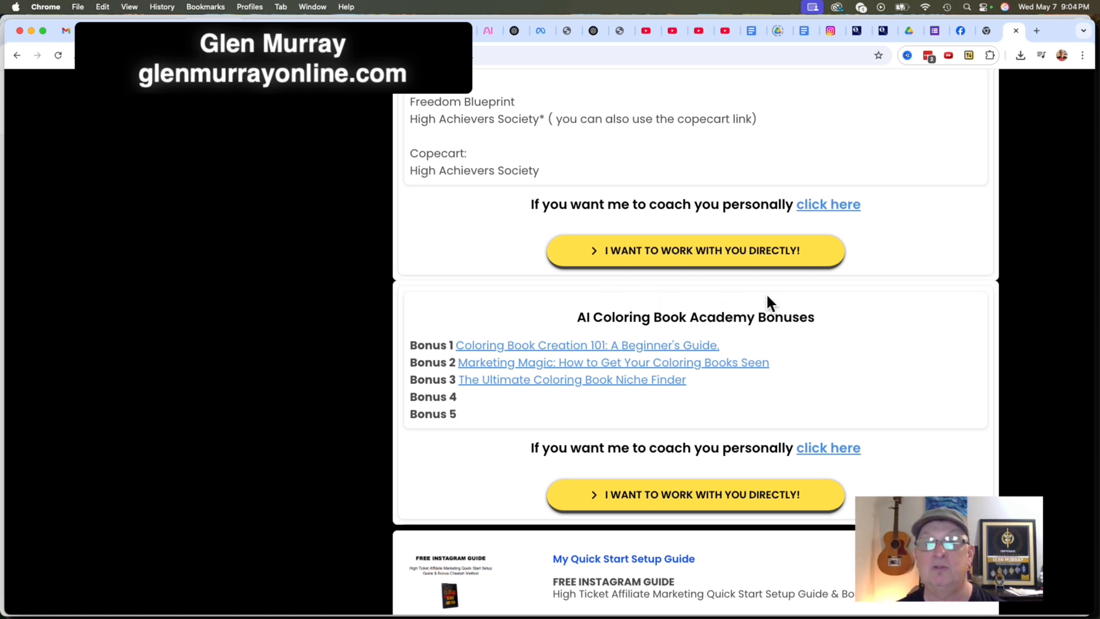
left_click_drag(821, 314, 573, 316)
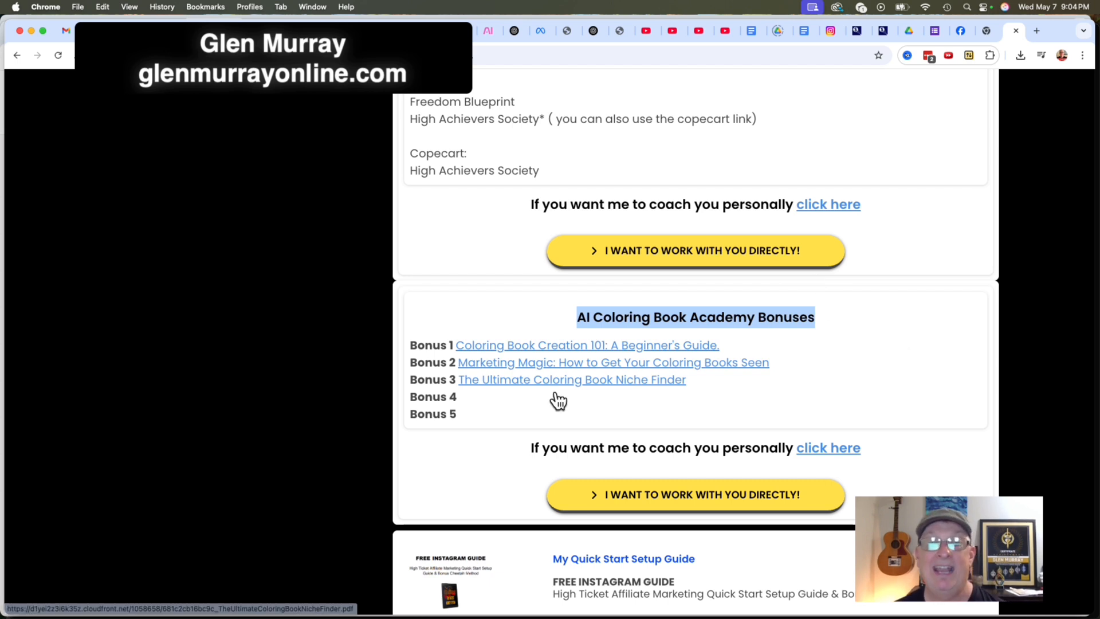
left_click_drag(466, 405, 408, 338)
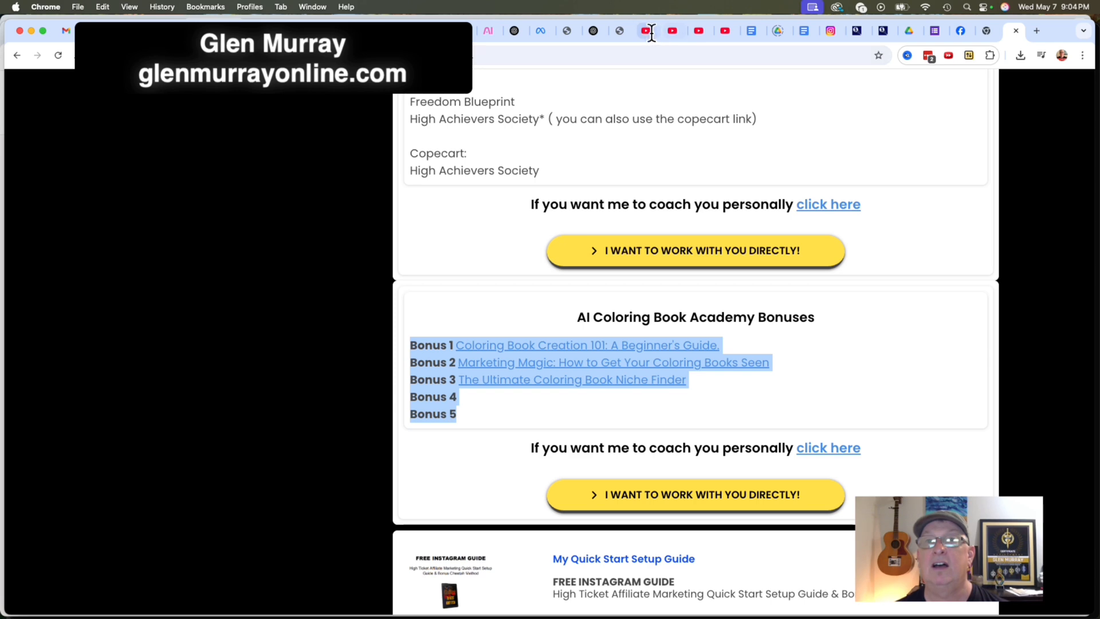
left_click(646, 31)
scroll(412, 226, "up", 15)
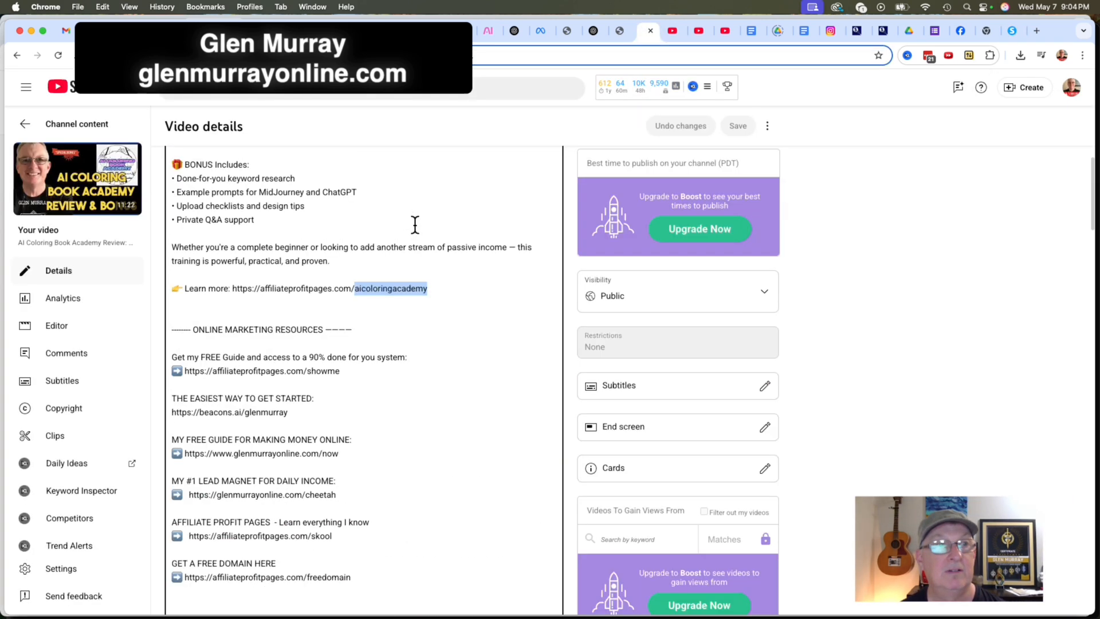
scroll(343, 386, "down", 2)
left_click_drag(261, 473, 174, 429)
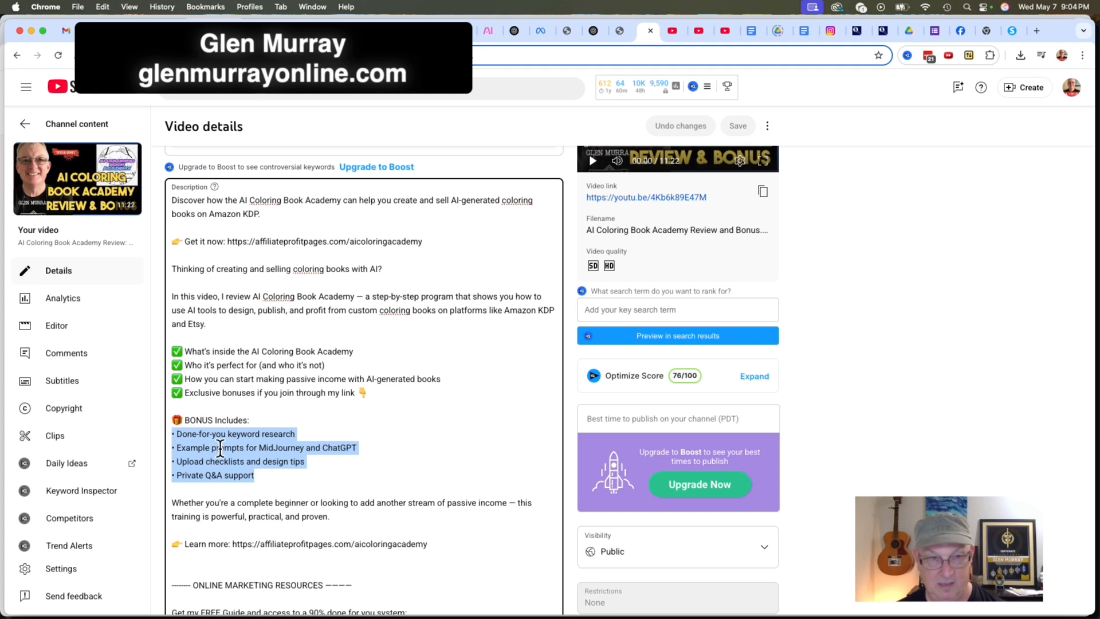
left_click(278, 458)
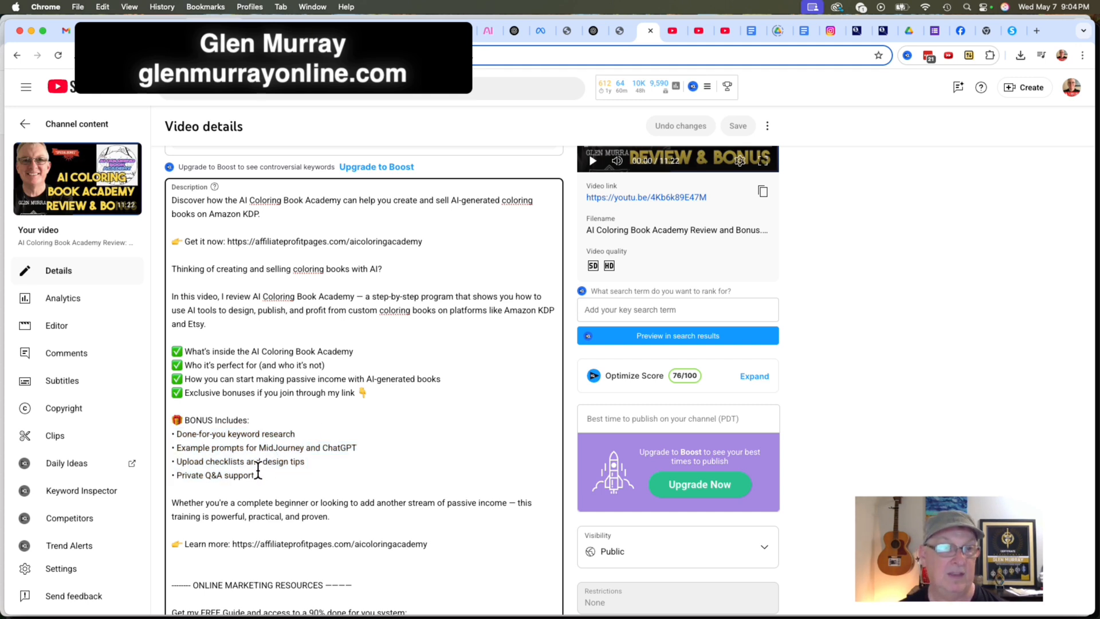
left_click_drag(254, 475, 175, 433)
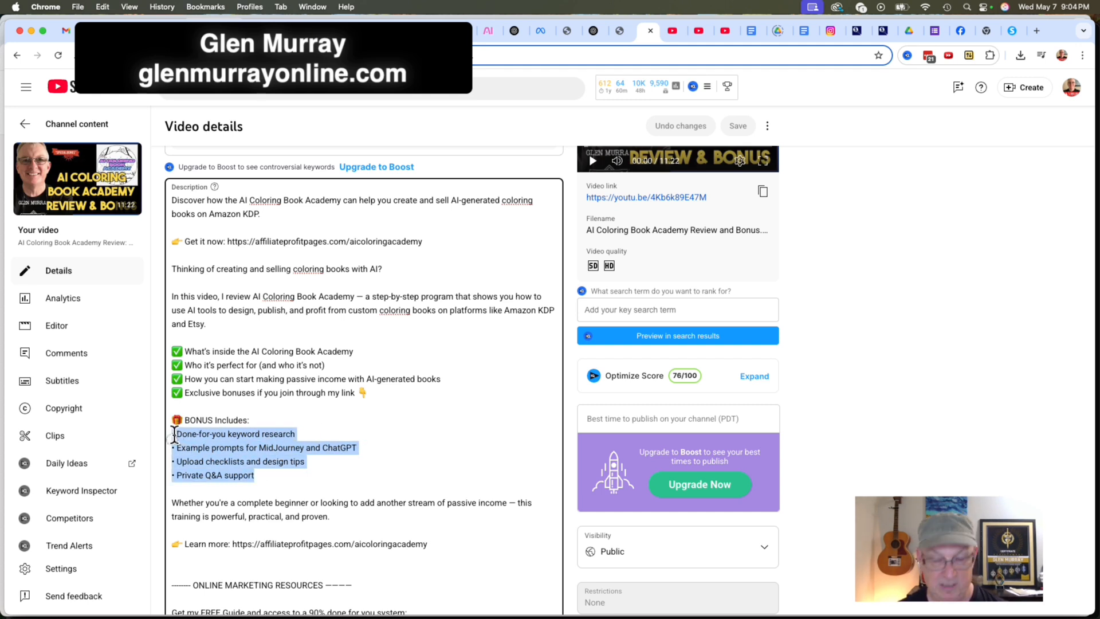
type("https://fnanetwork.systeme.io/bonuspagedelivery")
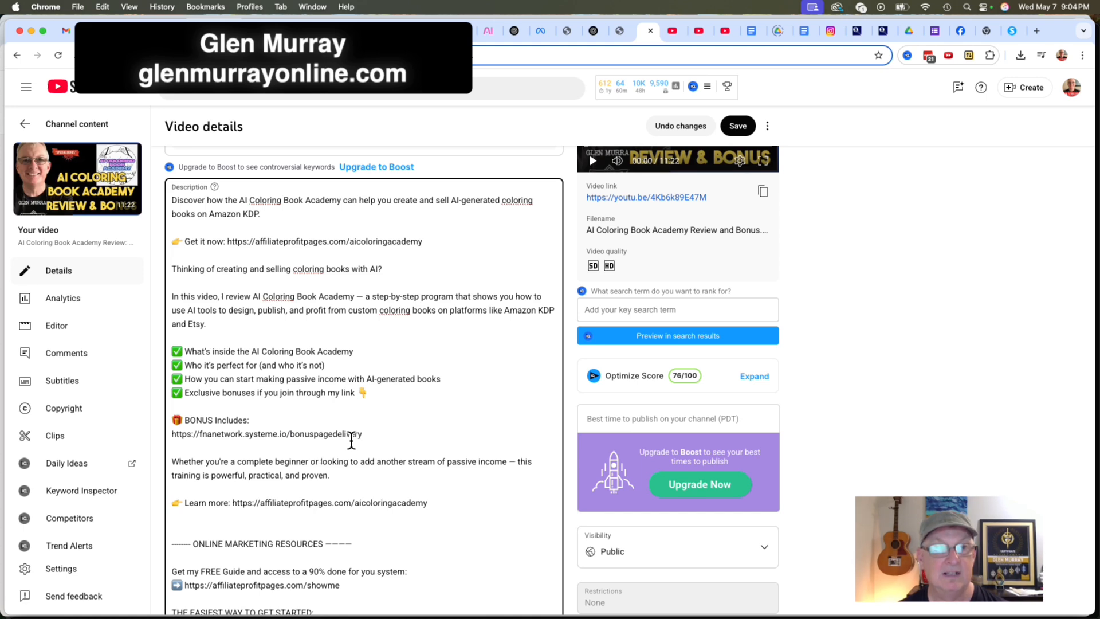
Undo the link paste in the video description and copy the AI Coloring Book Academy bonus list from the live Bonus Page Delivery page.
key("super+z")
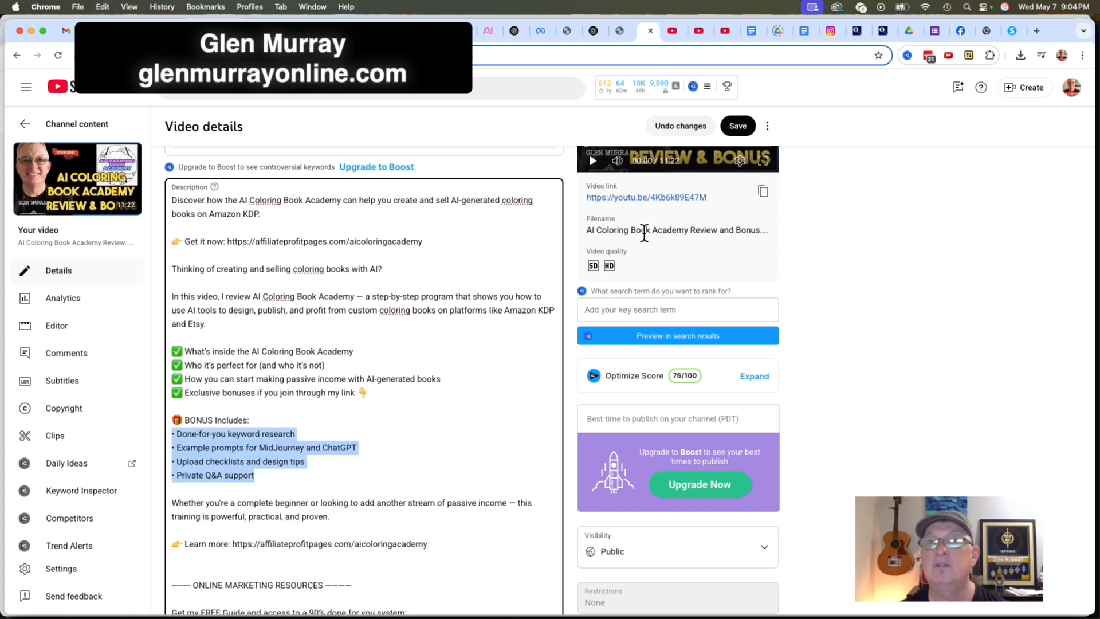
key("super+grave")
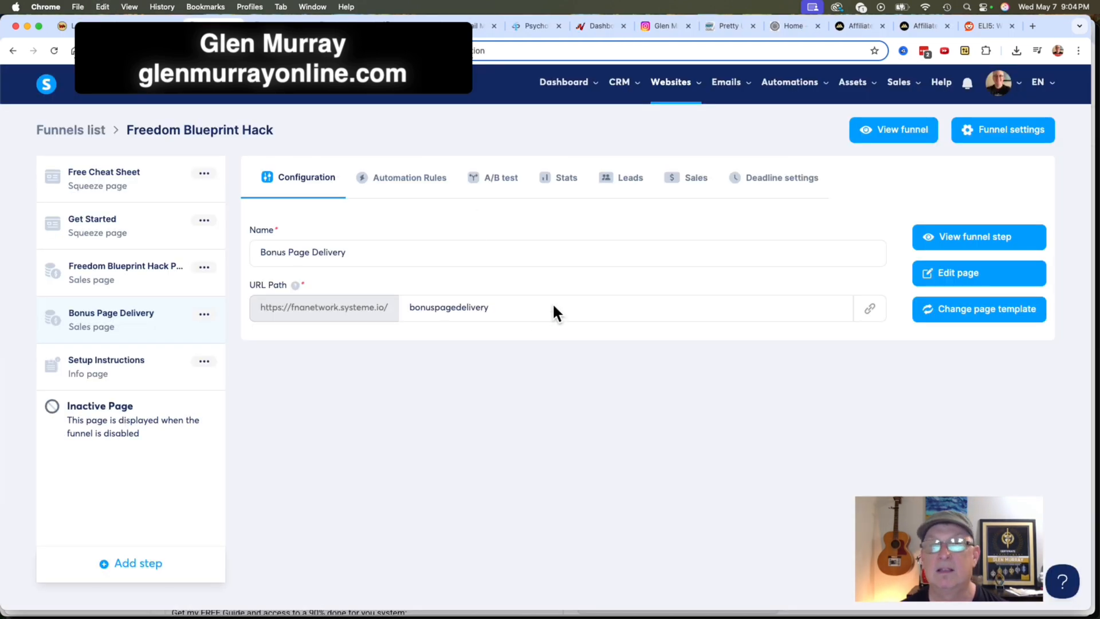
left_click(269, 25)
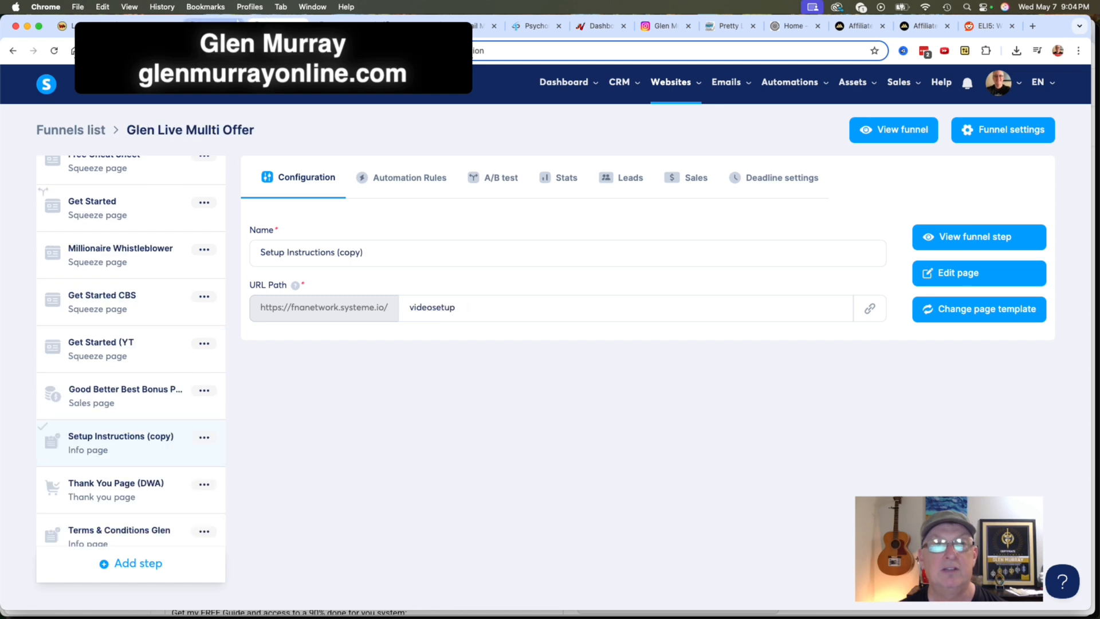
left_click(231, 24)
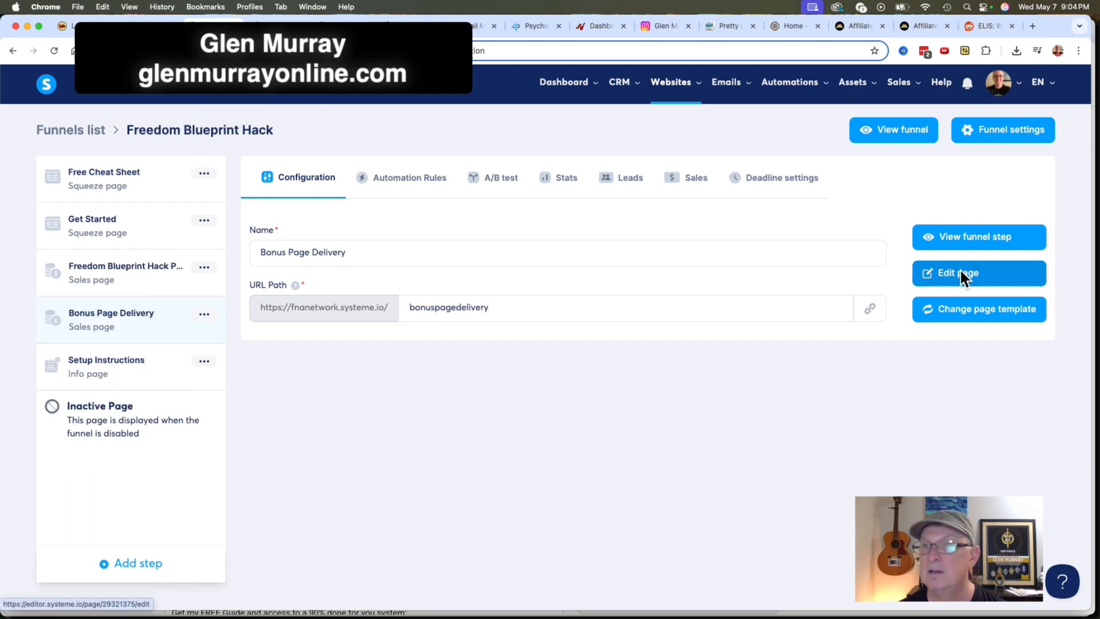
left_click(983, 235)
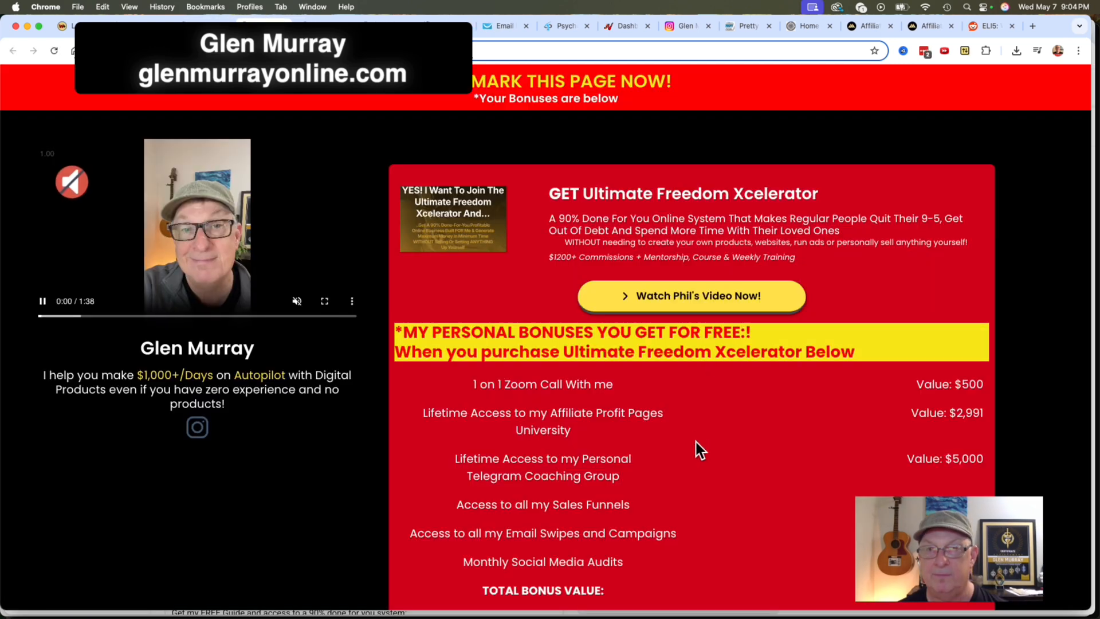
scroll(695, 451, "down", 15)
scroll(695, 450, "down", 7)
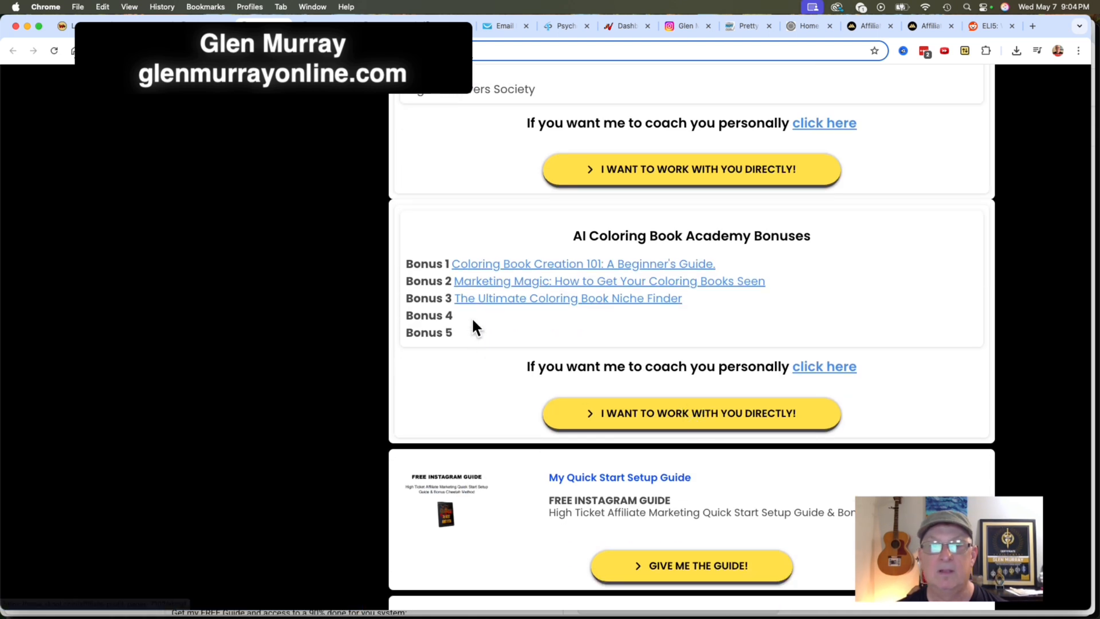
left_click_drag(476, 324, 411, 257)
key("super+c")
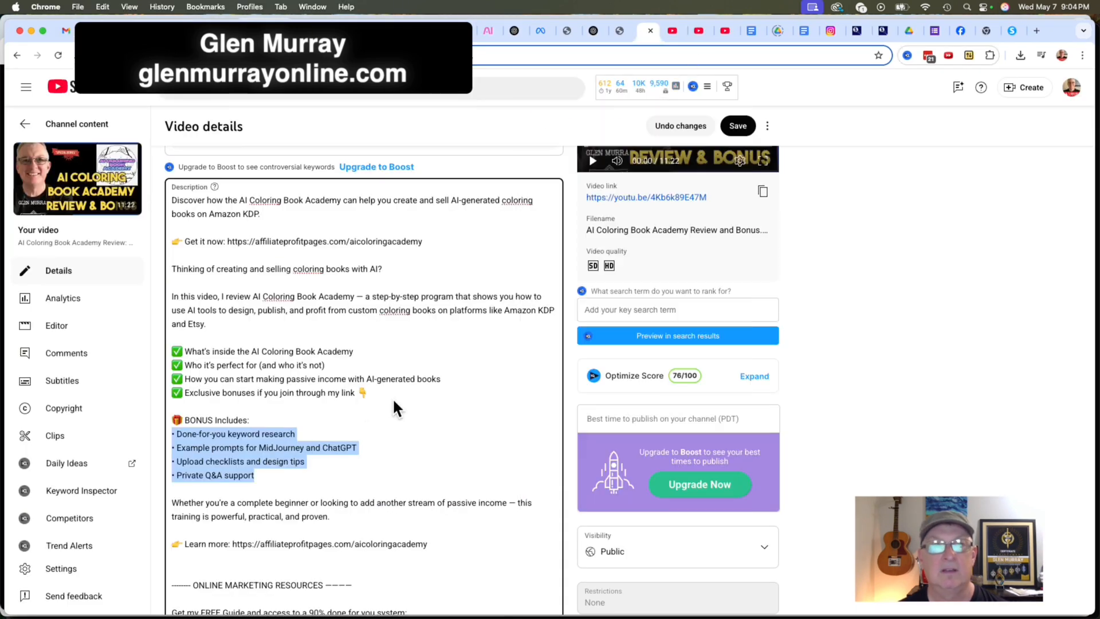
Replace the four bullets under "BONUS Includes:" in the video description with the copied Bonus 1 to Bonus 5 list, removing blank lines between entries.
left_click_drag(314, 473, 178, 430)
key("super+v")
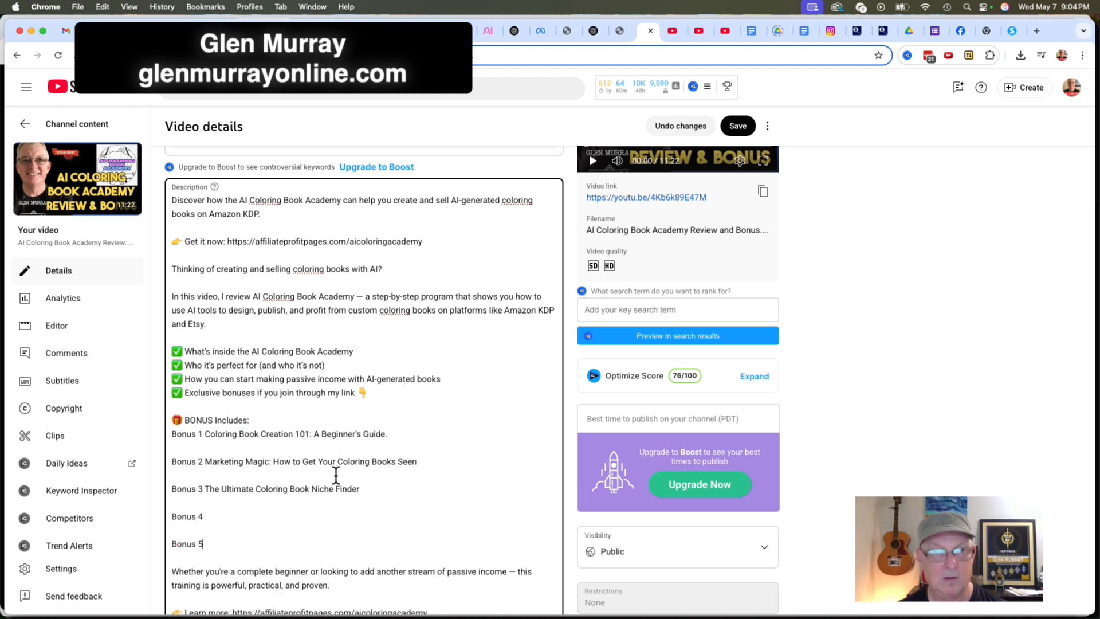
left_click(201, 448)
key("BackSpace")
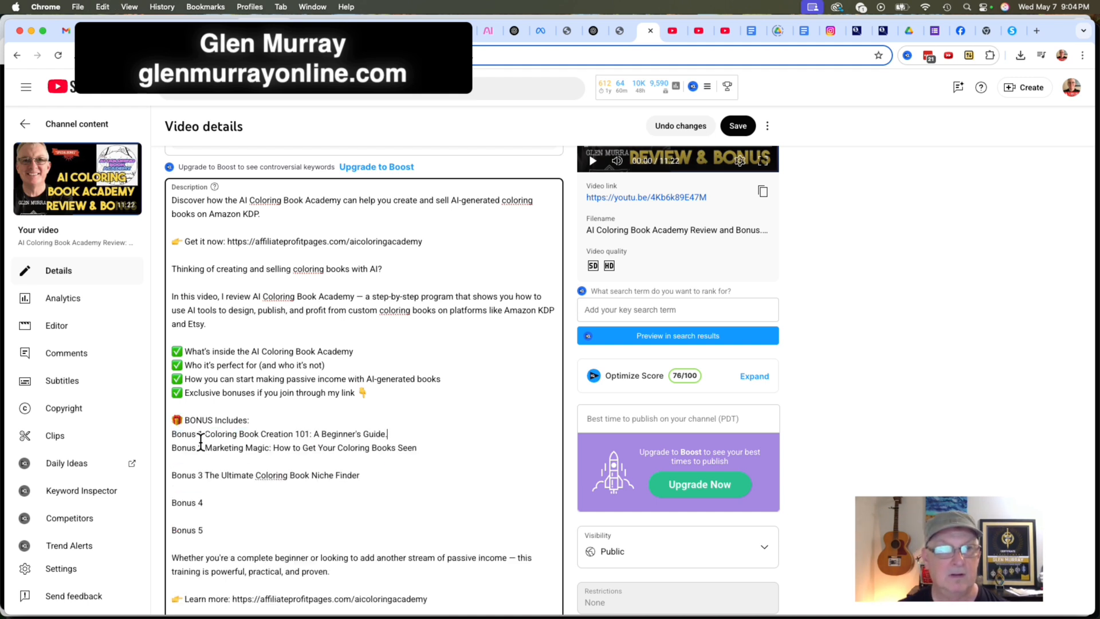
left_click(177, 461)
key("BackSpace")
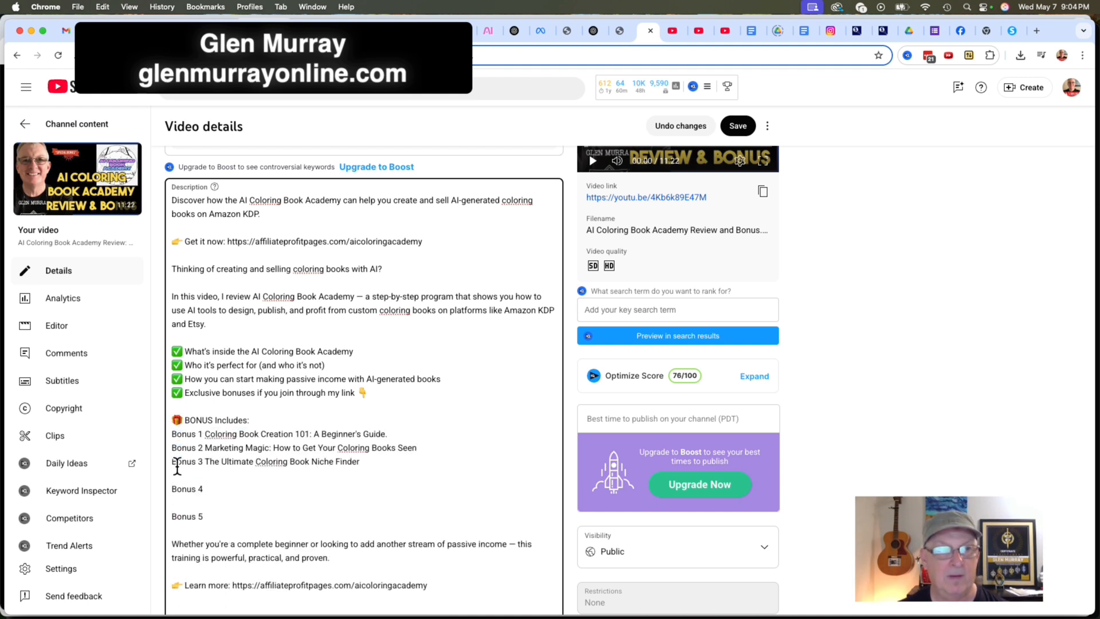
left_click(178, 469)
key("BackSpace")
left_click(175, 488)
key("BackSpace")
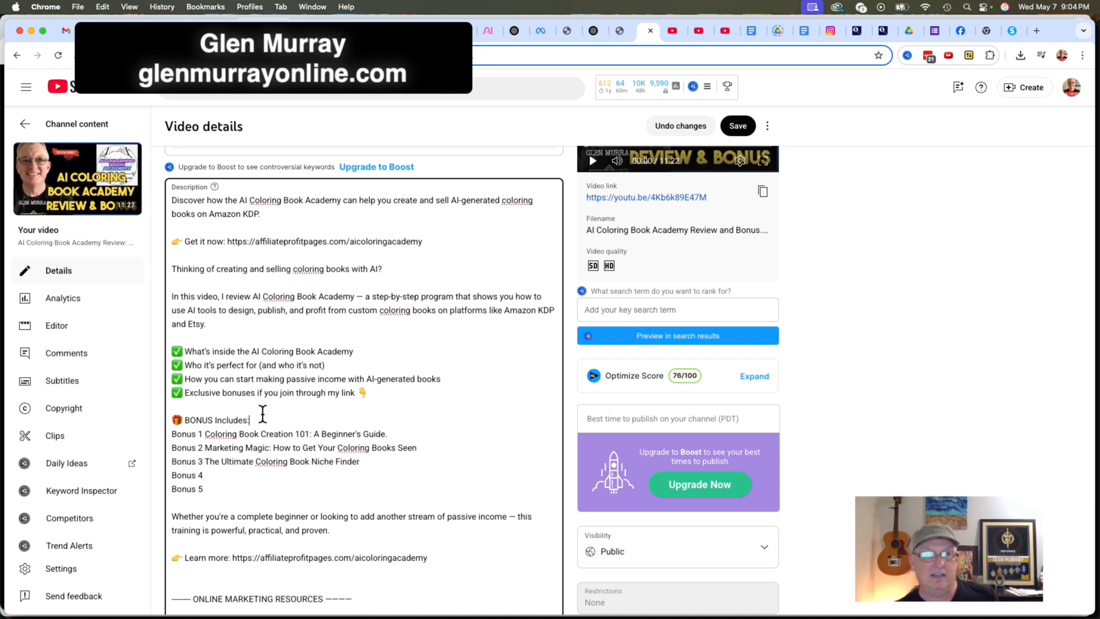
key("Return")
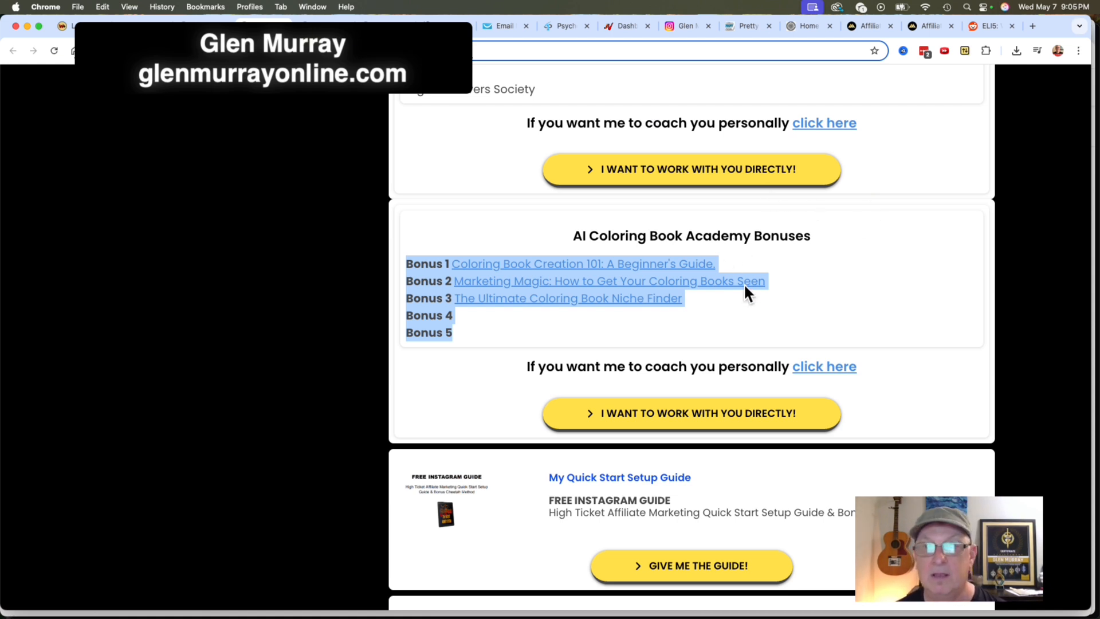
key("super+Tab")
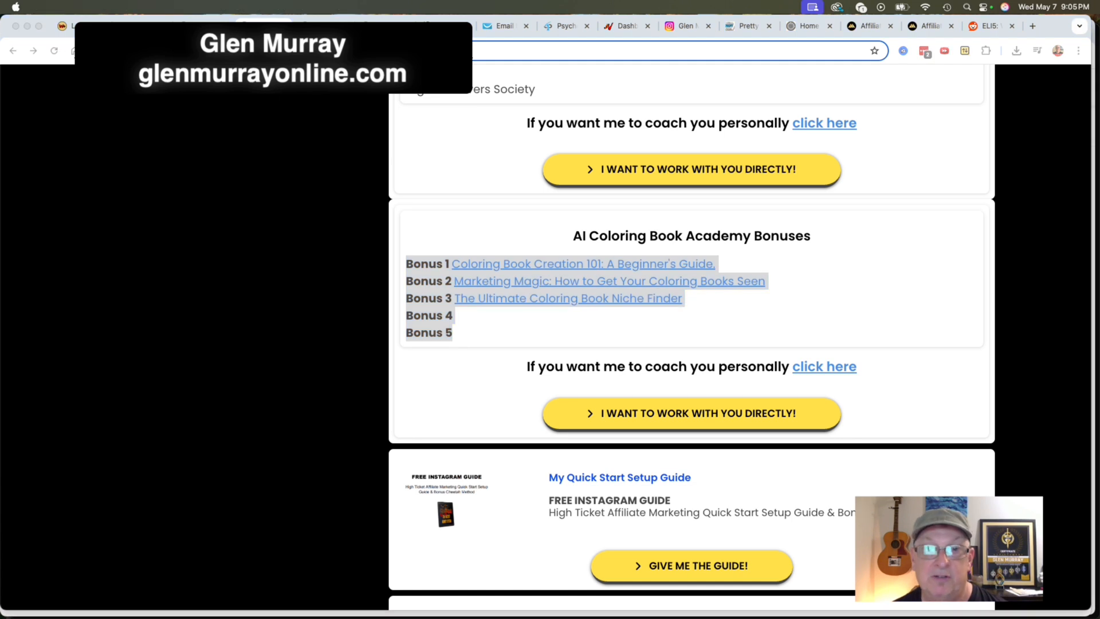
key("super+Tab")
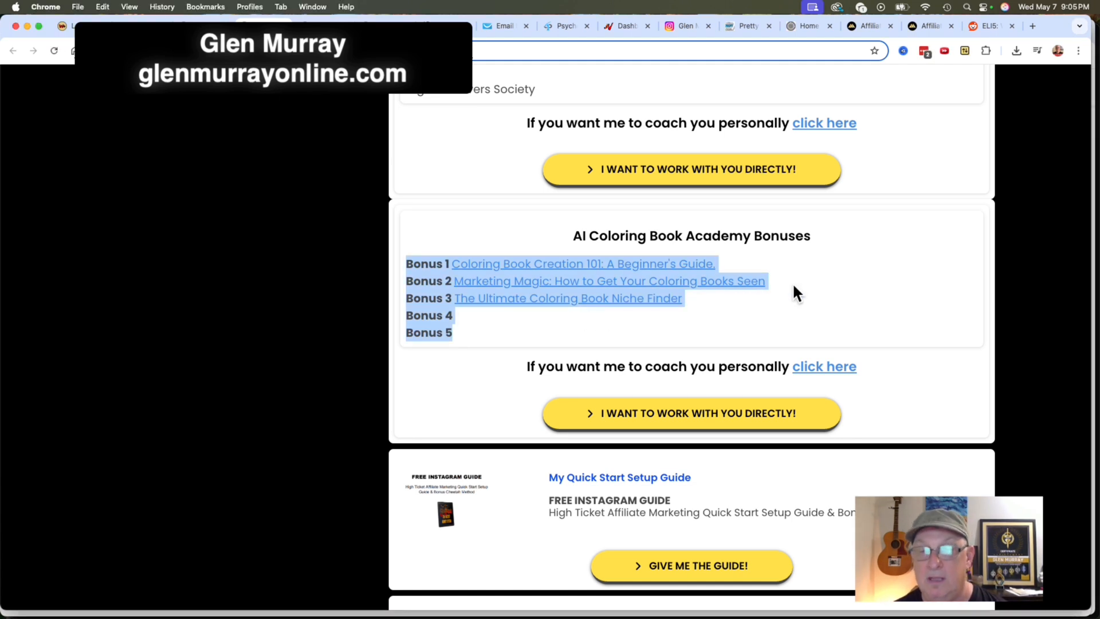
key("super+Tab")
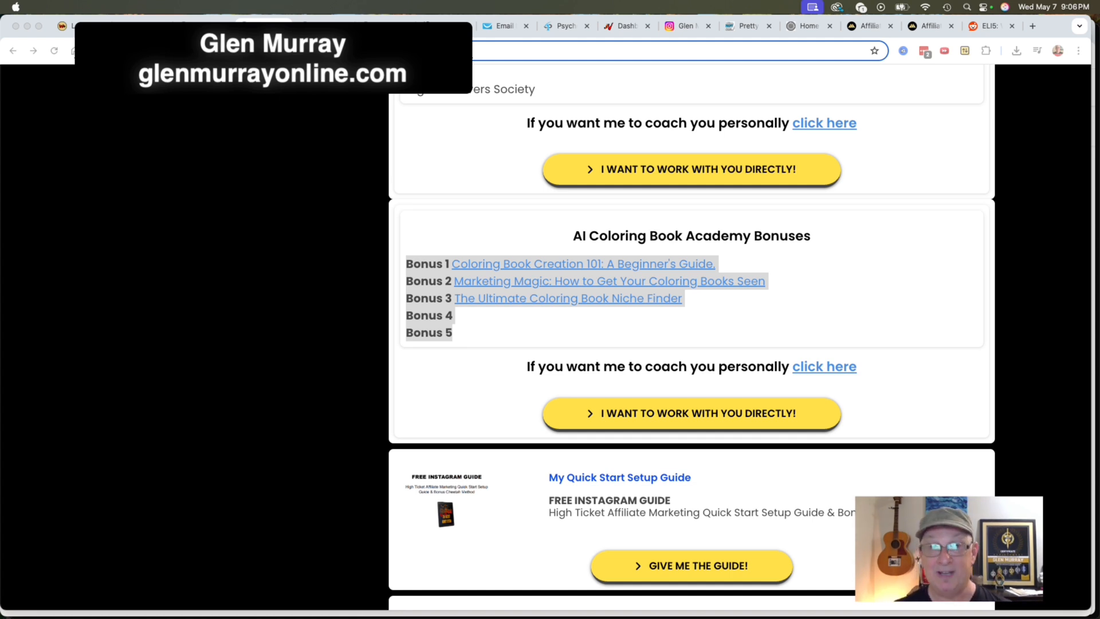
left_click(871, 243)
scroll(871, 242, "up", 20)
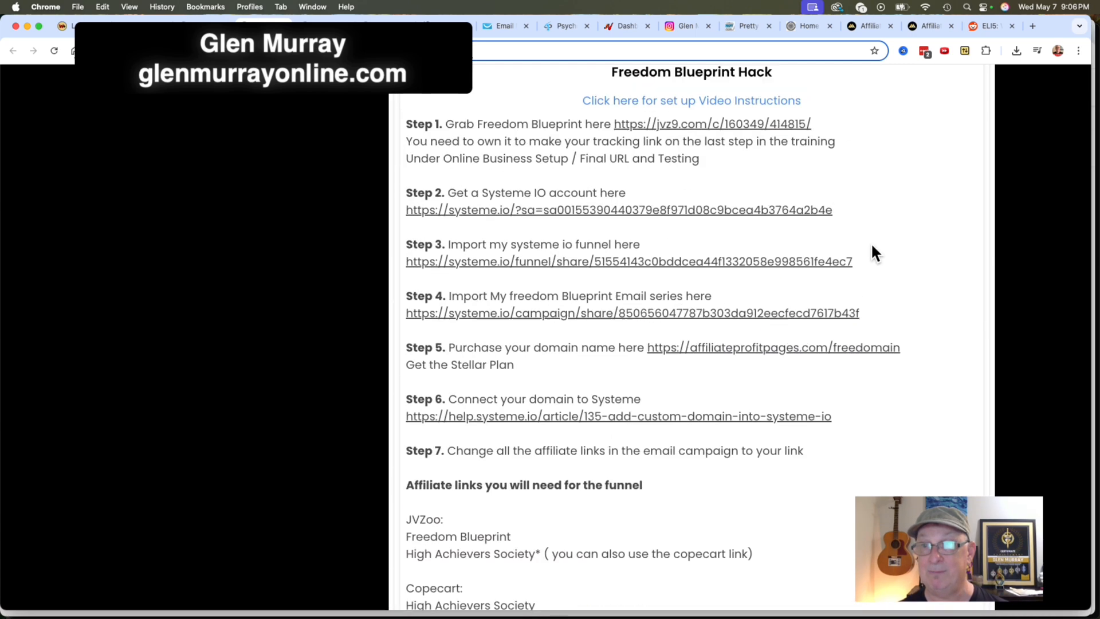
Return to the Freedom Blueprint Hack funnel and rename the Bonus Page Delivery step "Bonus Page Delivery AI Coloring Book Academy".
left_click(200, 26)
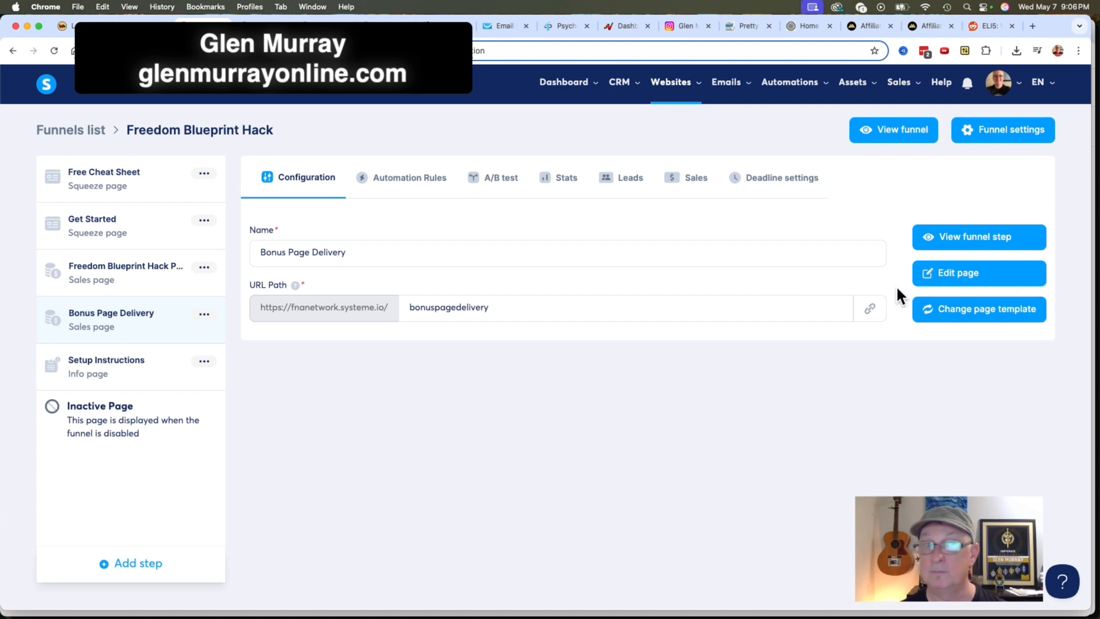
left_click(205, 314)
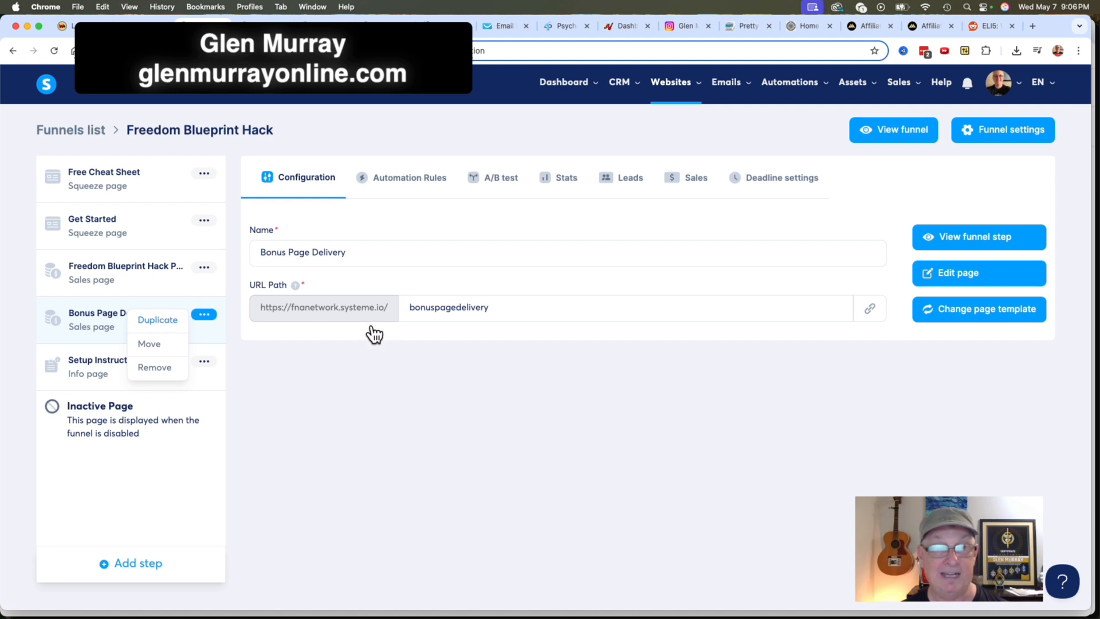
left_click(369, 251)
left_click(370, 249)
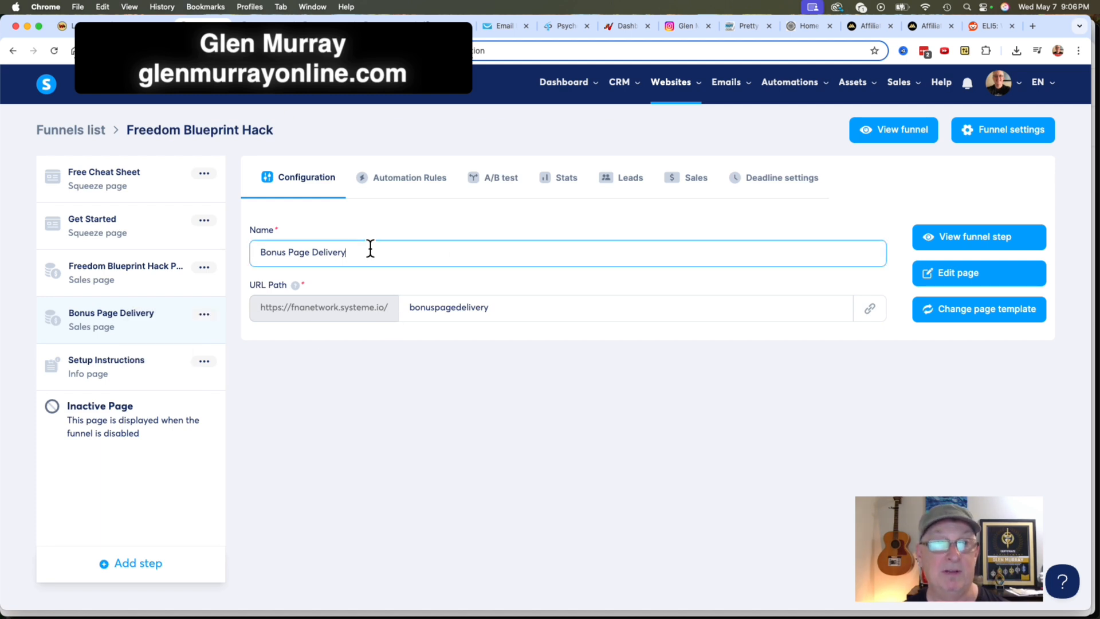
type("AI")
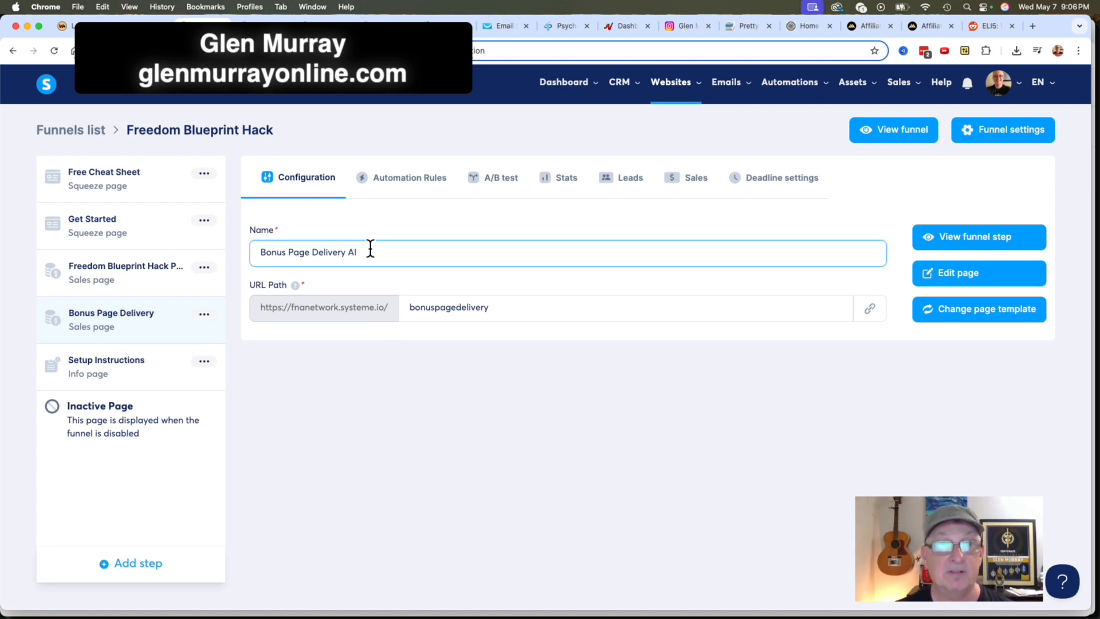
type(" Colori")
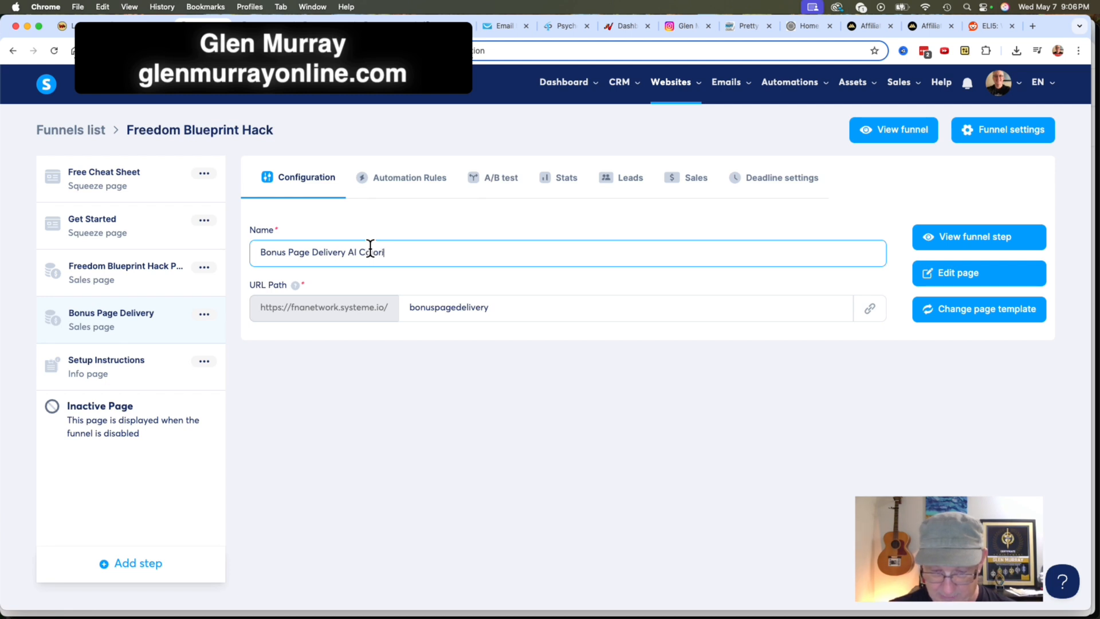
type("ng Book ")
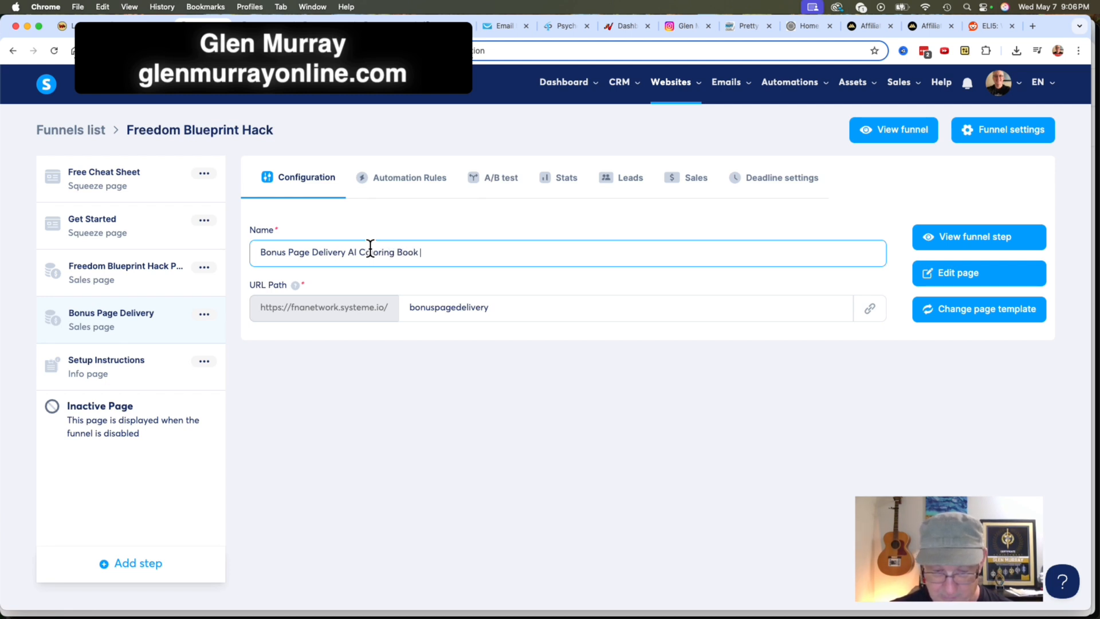
type("Academy")
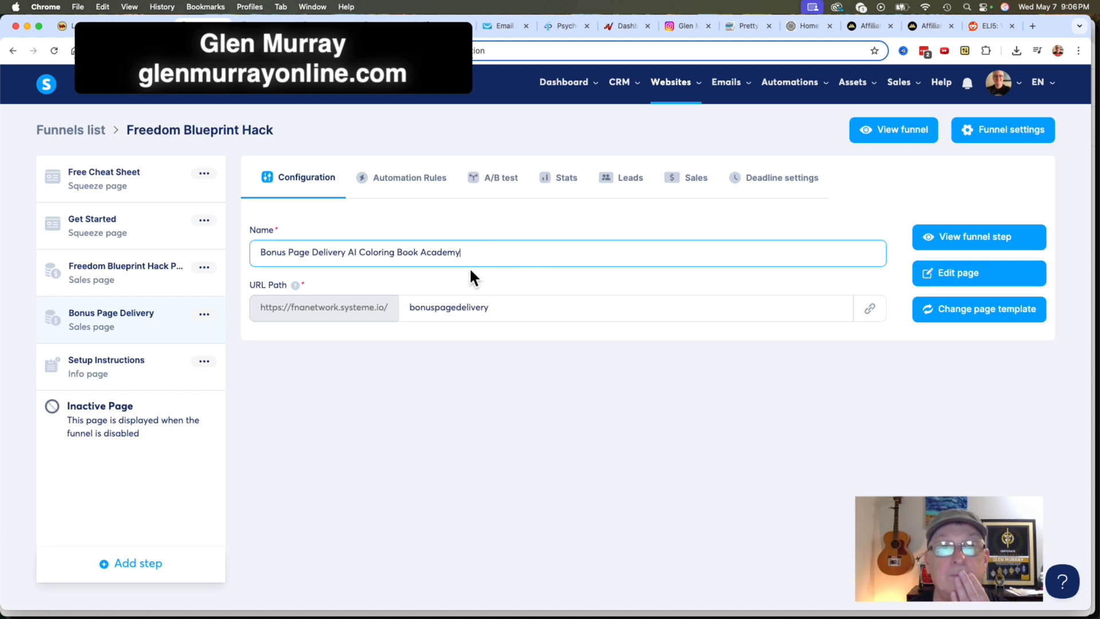
Try to set the bonus page's URL path to bonuspagedeliveryAICBA.
left_click(507, 307)
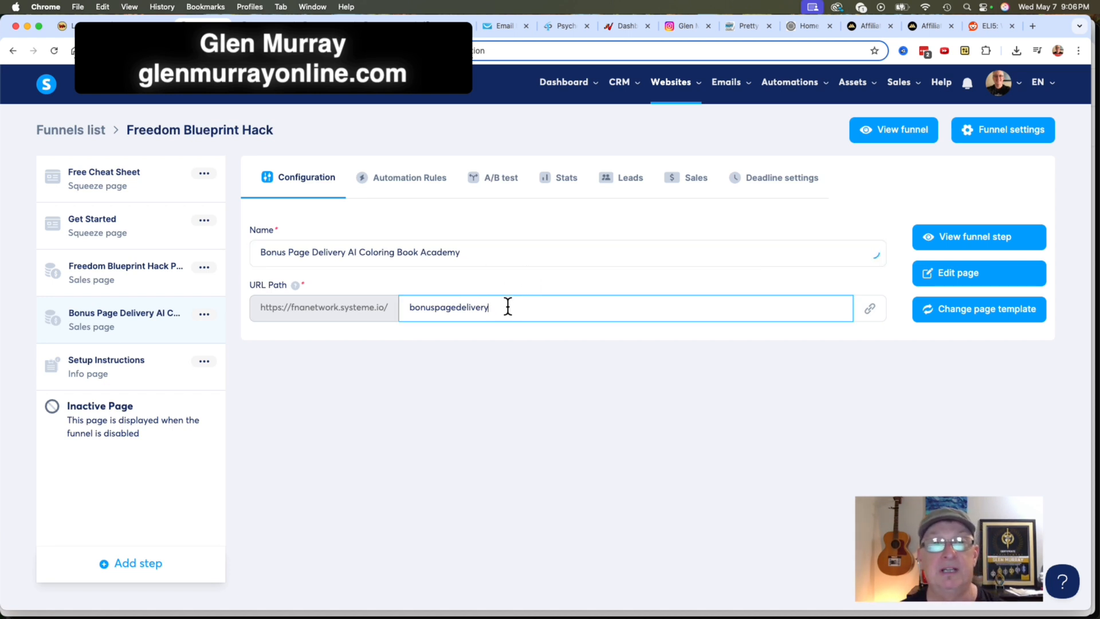
type("AI")
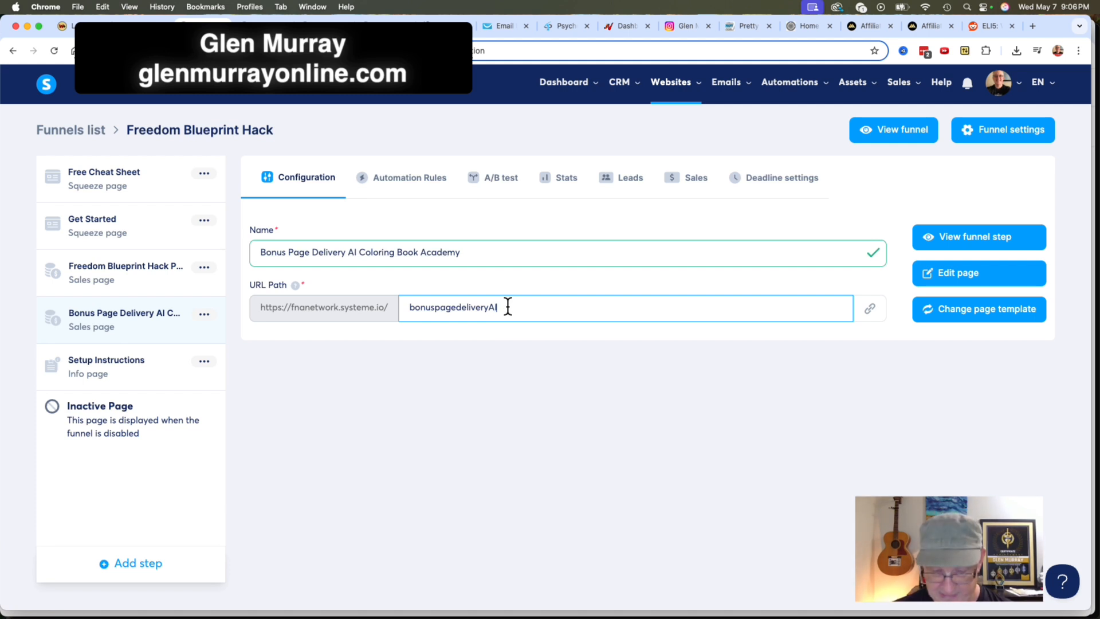
type("Co")
type("A")
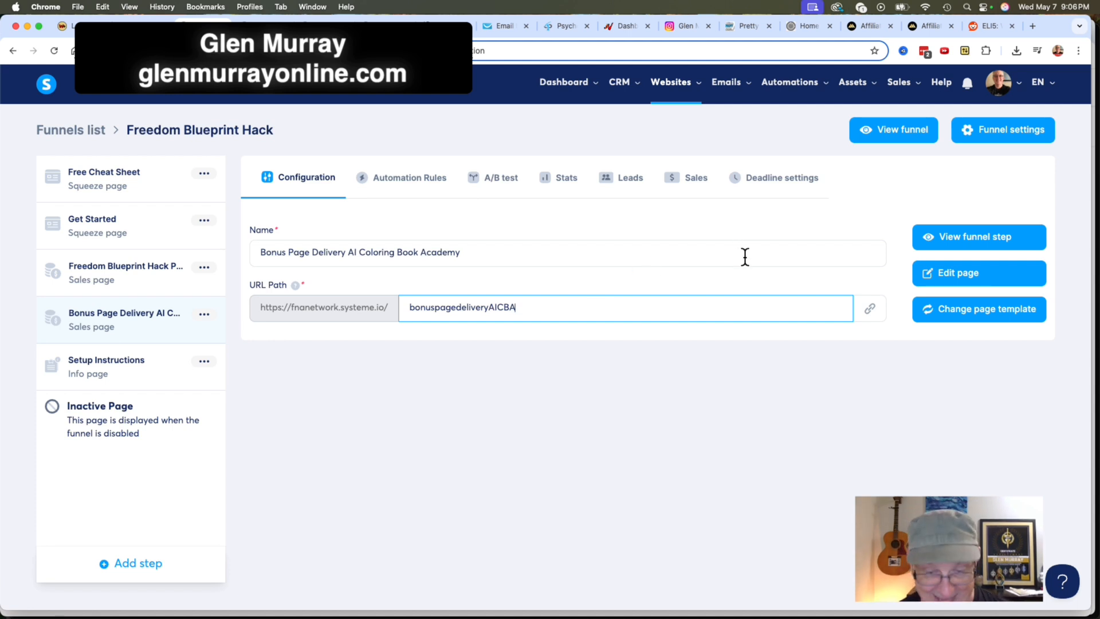
key("super+Tab")
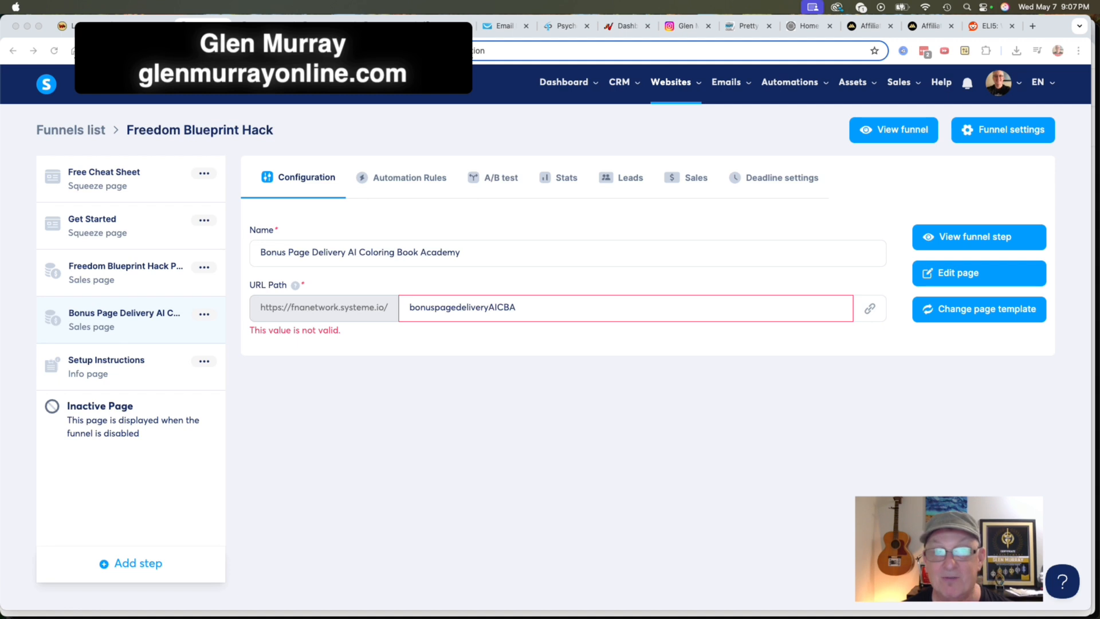
key("super+Tab")
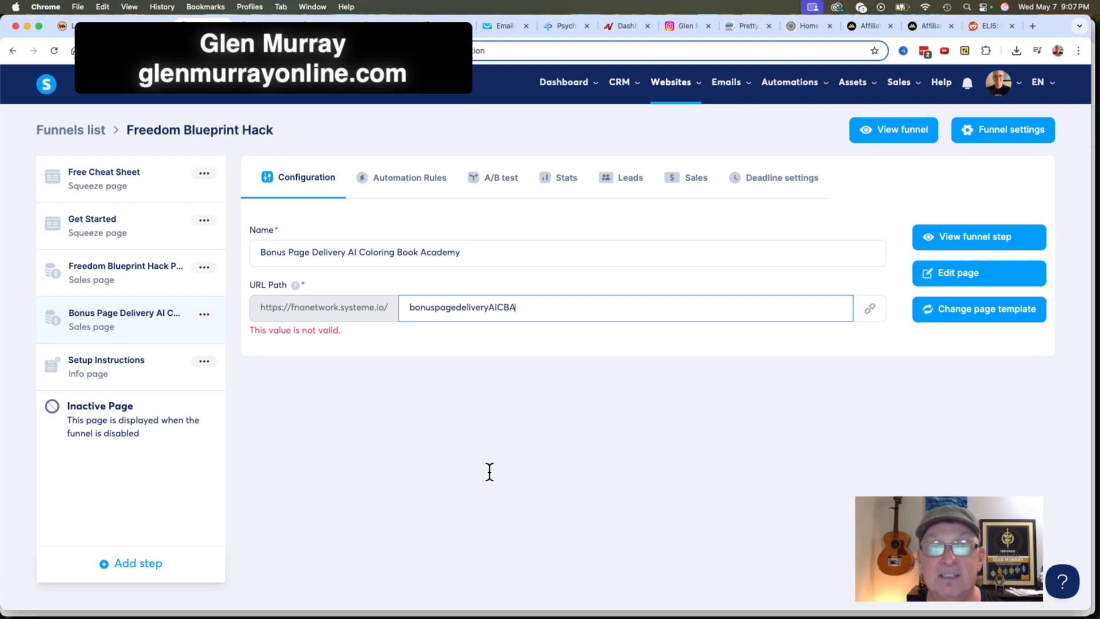
Set the bonus page's URL path to bonuspagedeliveryaicba in lowercase and save it.
left_click(545, 310)
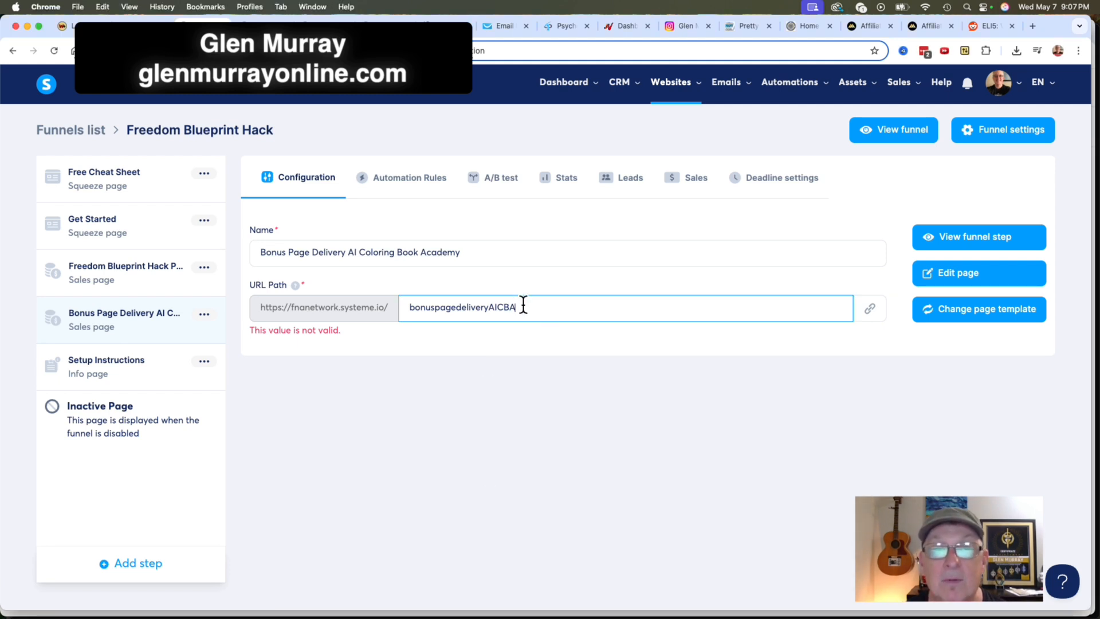
left_click_drag(517, 307, 488, 307)
type("aic")
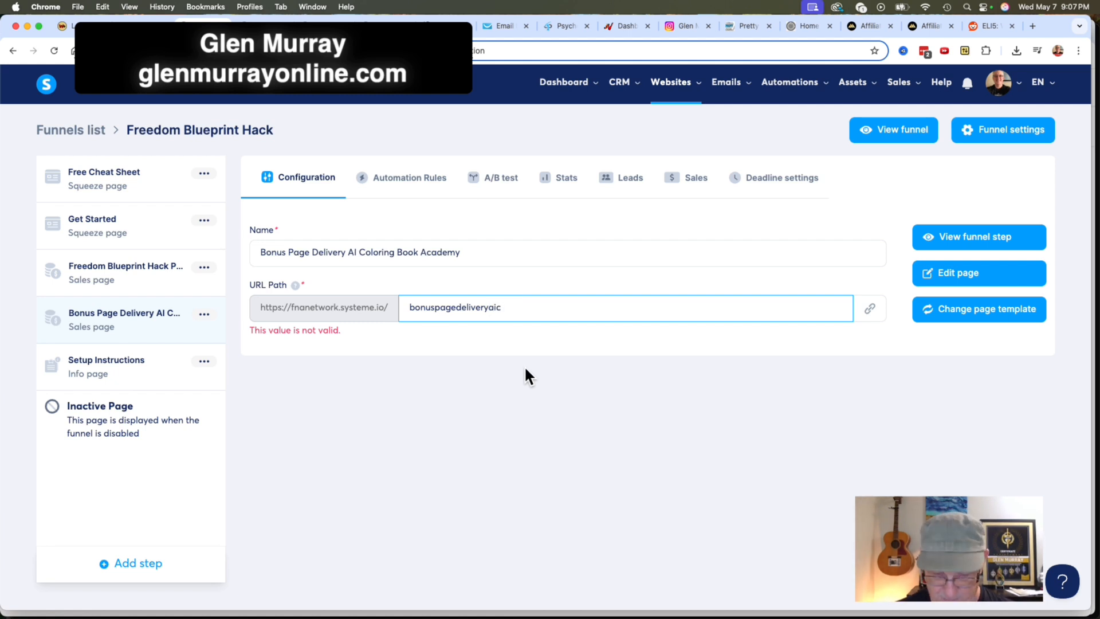
type("ba")
left_click(567, 388)
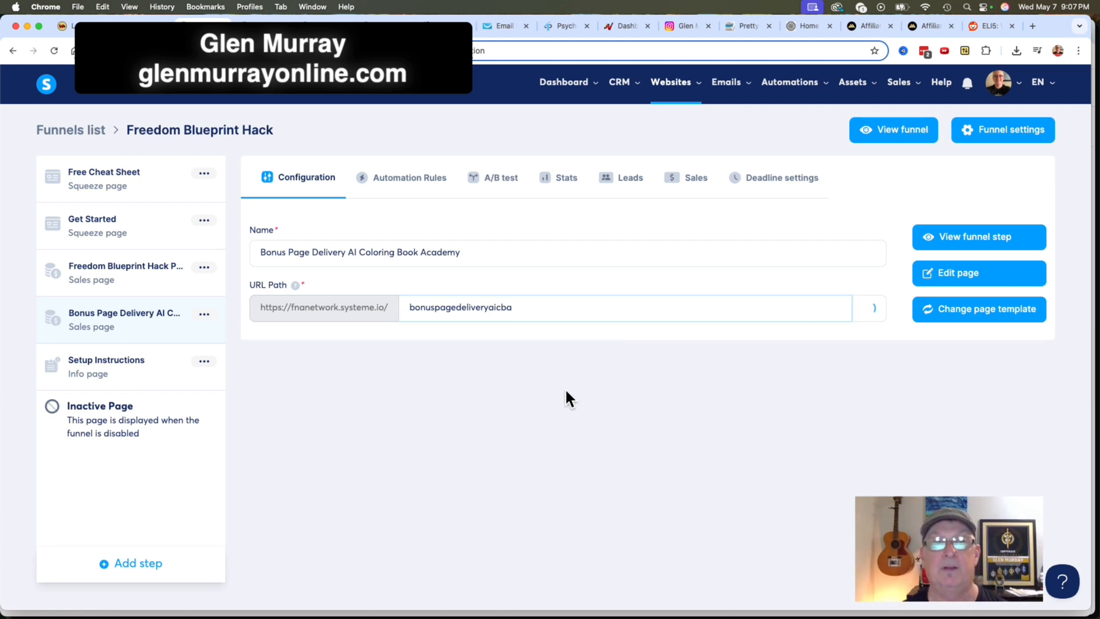
left_click(593, 295)
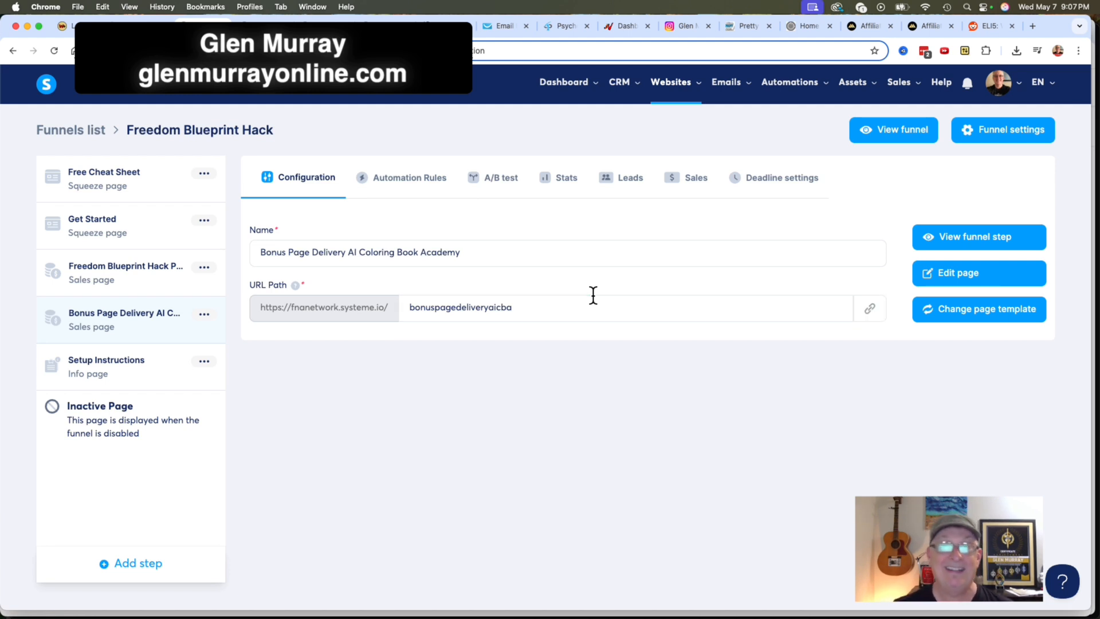
key("super+Tab")
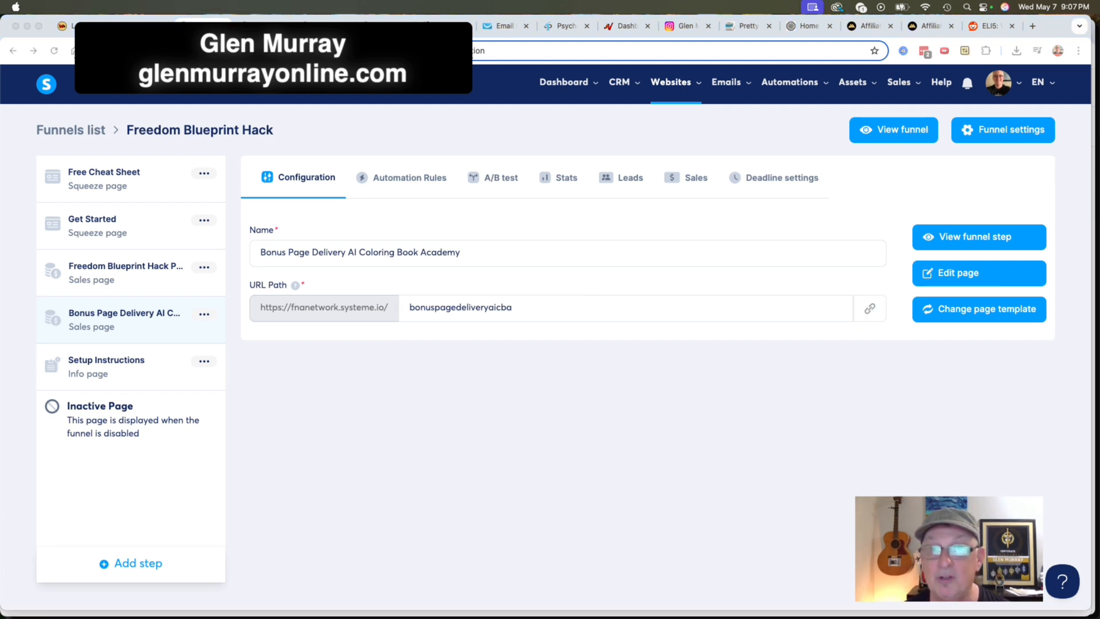